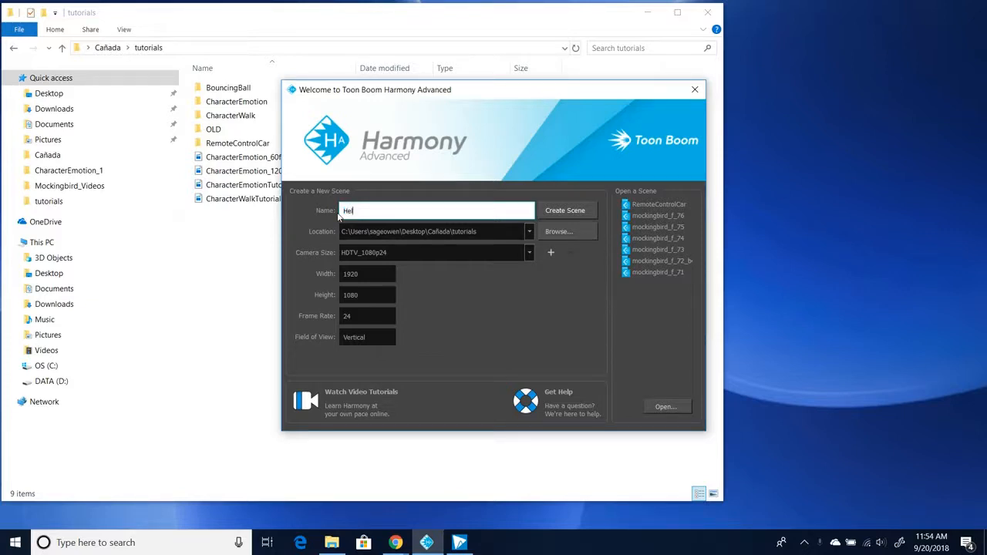
# Create a new HDTV_1080p24 scene named HelloWorld in the tutorials folder and save it.
pyautogui.write('elloWorld')
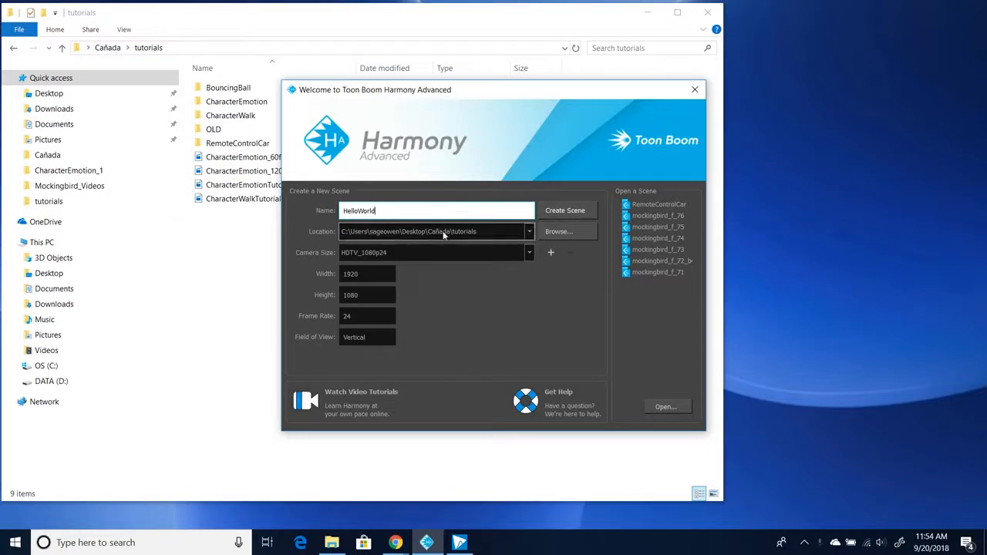
pyautogui.click(565, 213)
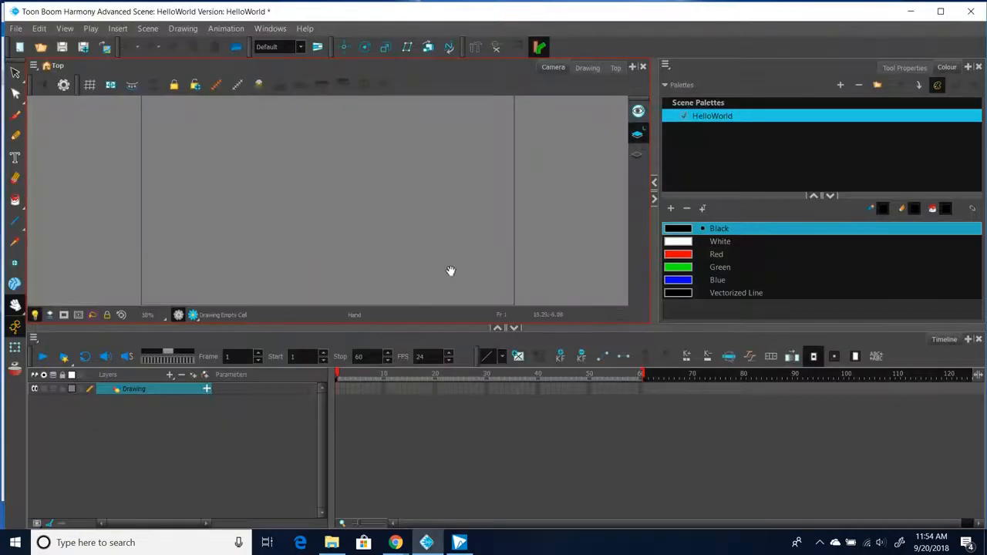
pyautogui.scroll(-1, 391, 239)
pyautogui.moveTo(353, 260); pyautogui.dragTo(345, 262)
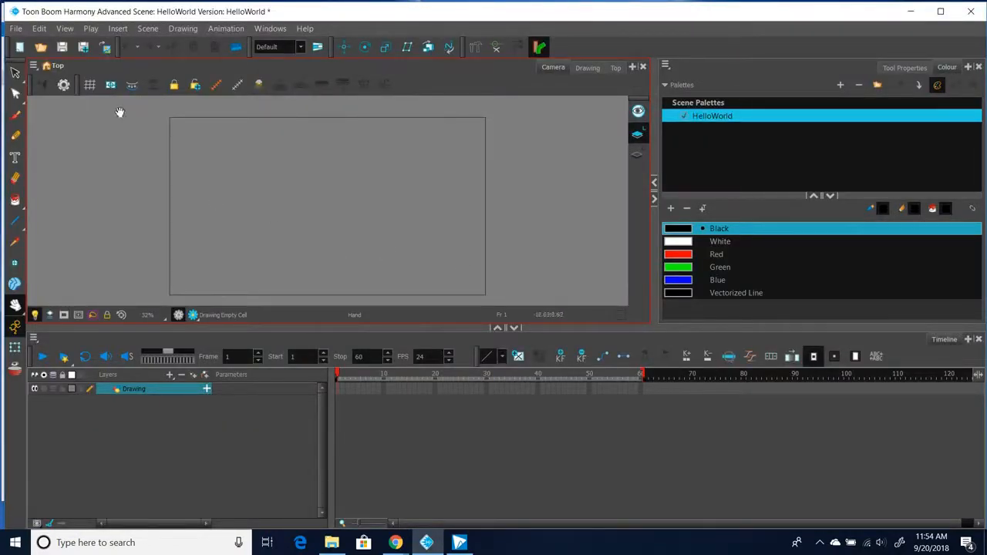
pyautogui.click(15, 28)
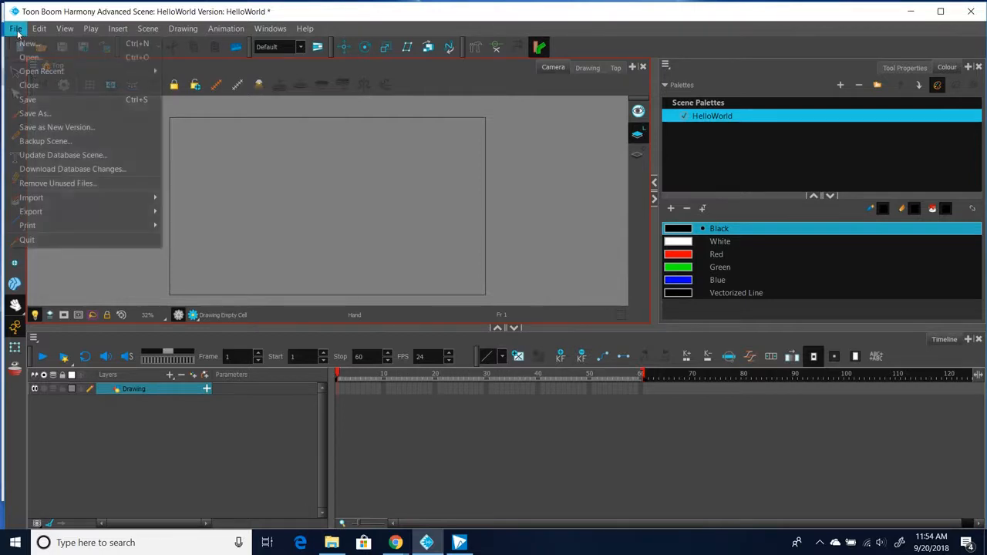
pyautogui.click(37, 100)
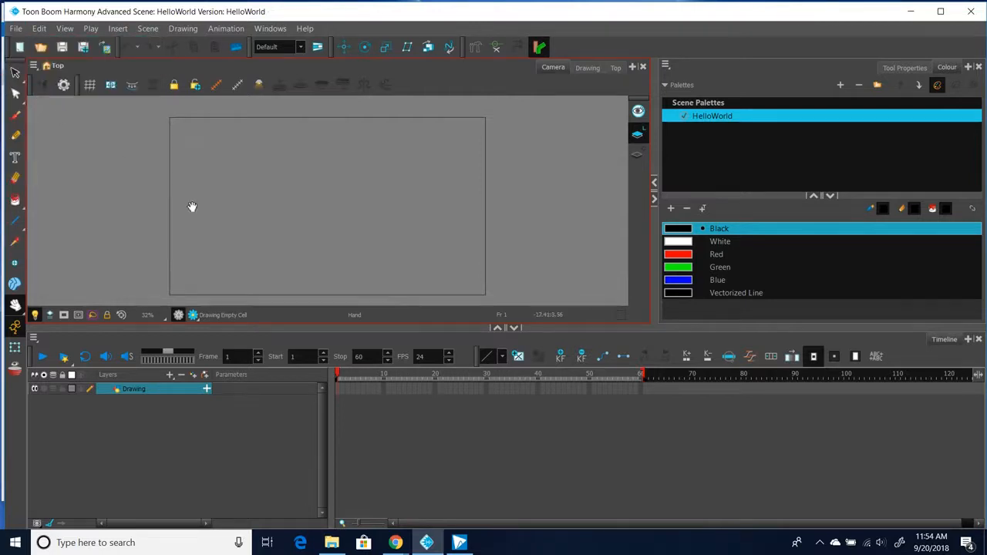
# Add a Colour-Card layer as the scene background, reselect the Drawing layer and give the camera view more height.
pyautogui.click(171, 375)
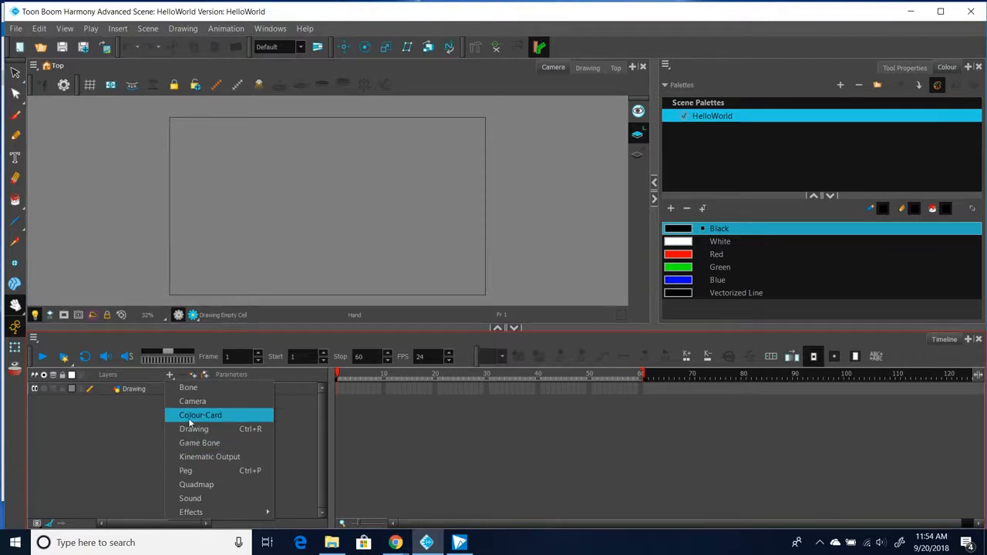
pyautogui.click(190, 420)
pyautogui.click(153, 389)
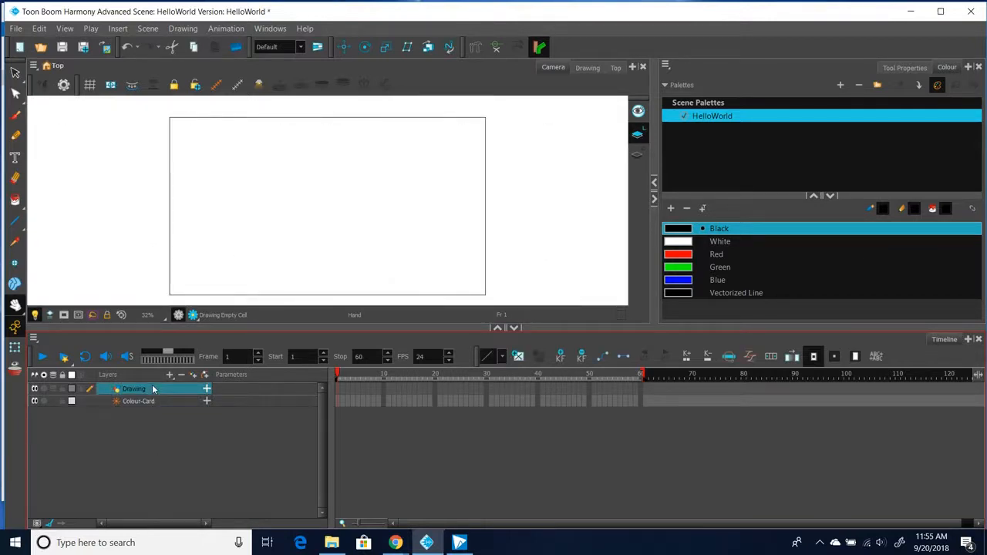
pyautogui.moveTo(272, 331); pyautogui.dragTo(268, 382)
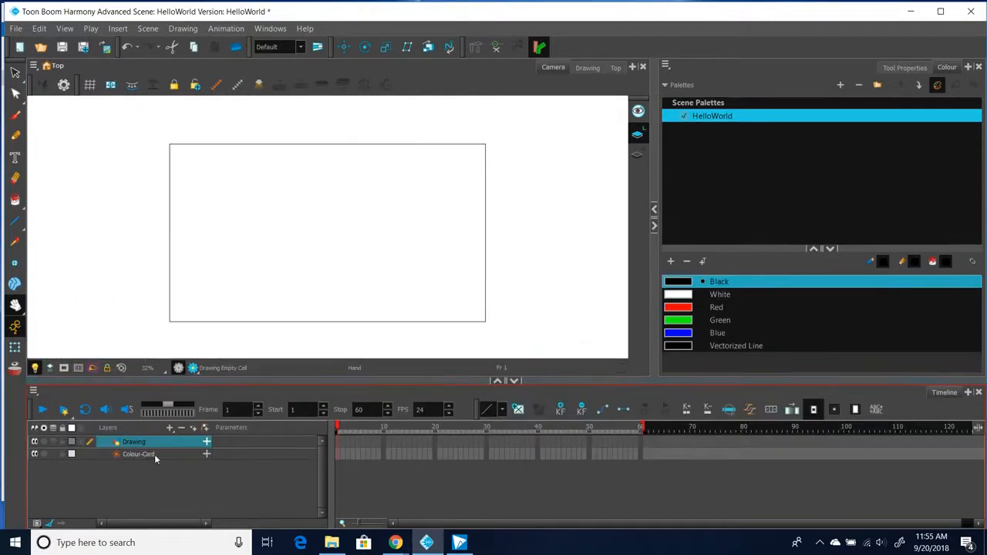
# Add three more drawing layers with vector line art and vector colour art.
pyautogui.click(169, 428)
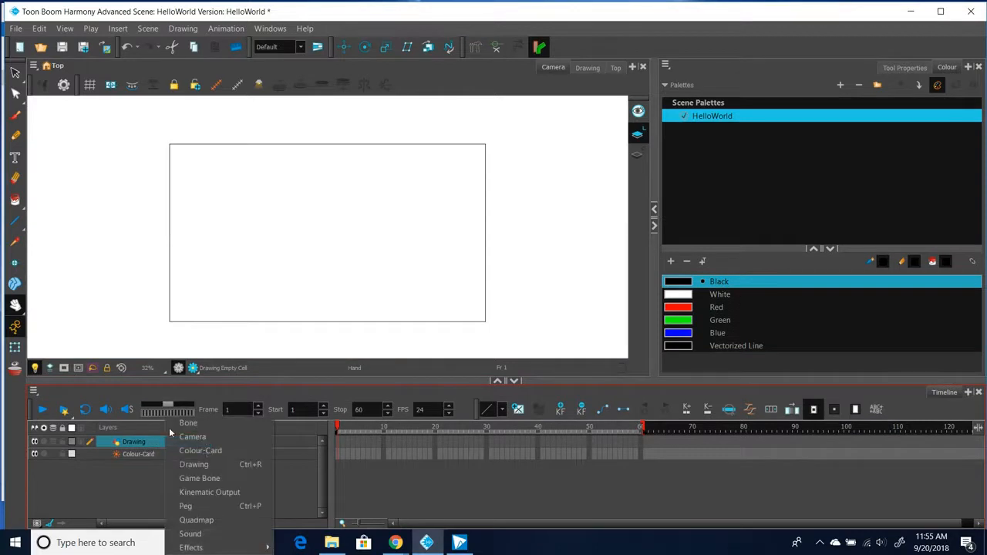
pyautogui.click(193, 466)
pyautogui.click(485, 307)
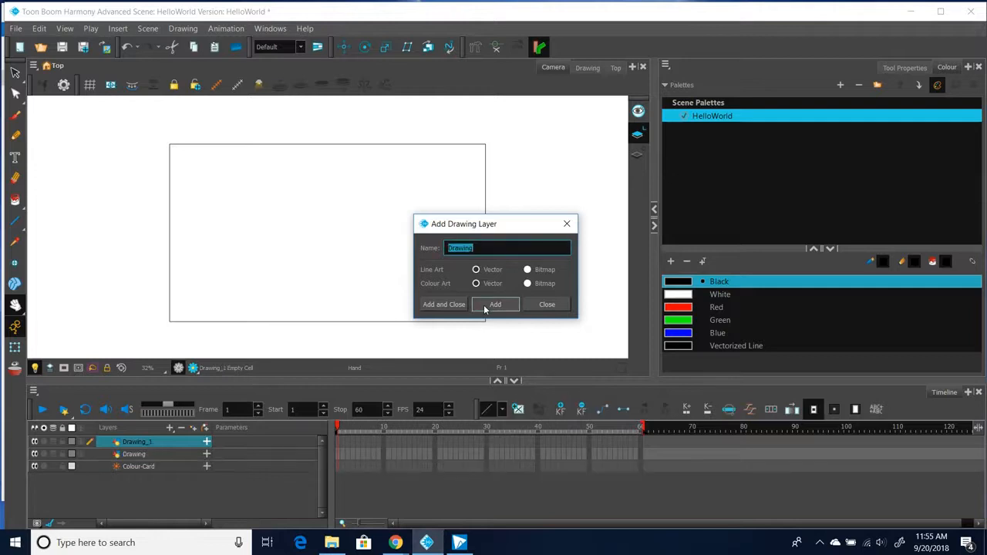
pyautogui.click(486, 307)
pyautogui.click(454, 306)
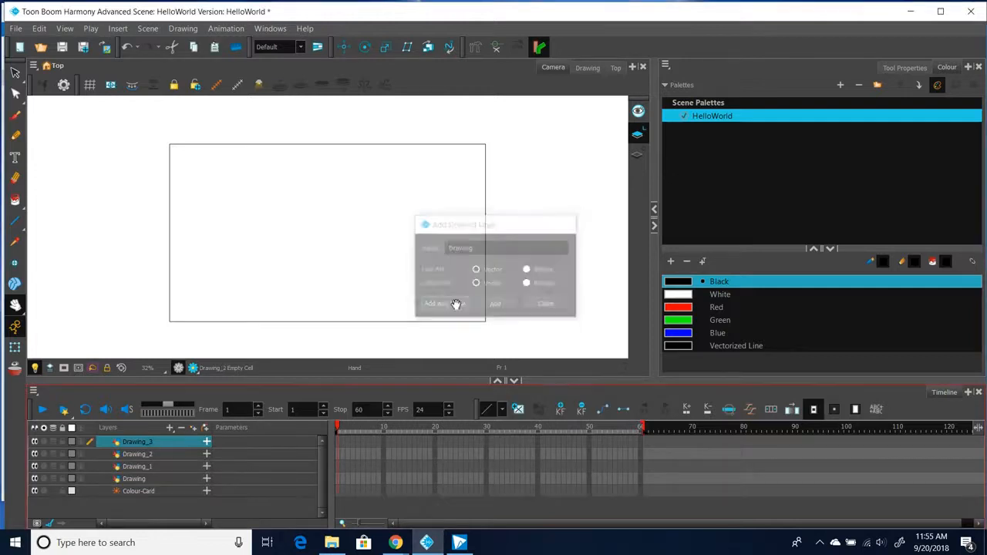
# Brush a black waving hand and forearm with motion lines on frame 1 of the Drawing layer, near the middle of the camera frame.
pyautogui.click(337, 477)
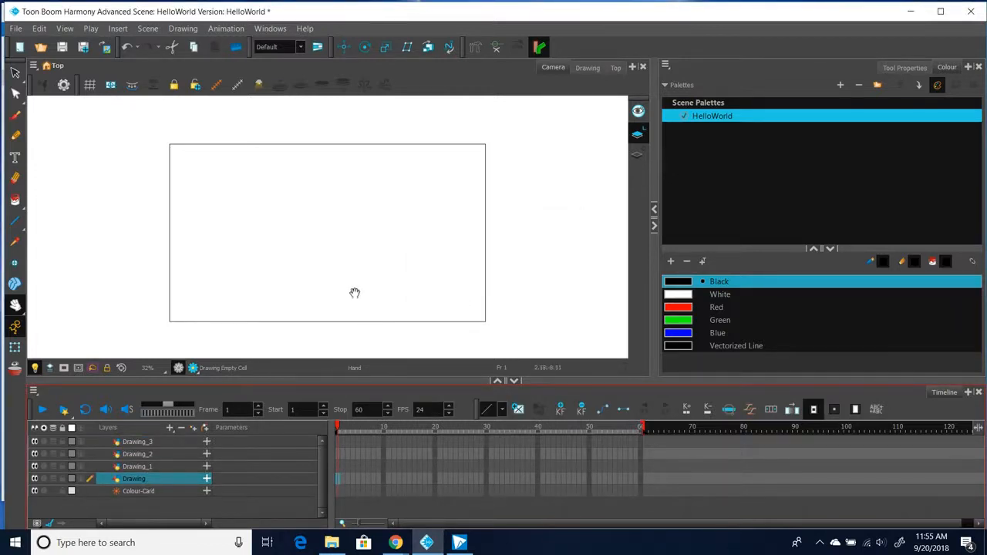
pyautogui.scroll(1, 354, 293)
pyautogui.moveTo(341, 264); pyautogui.dragTo(344, 277)
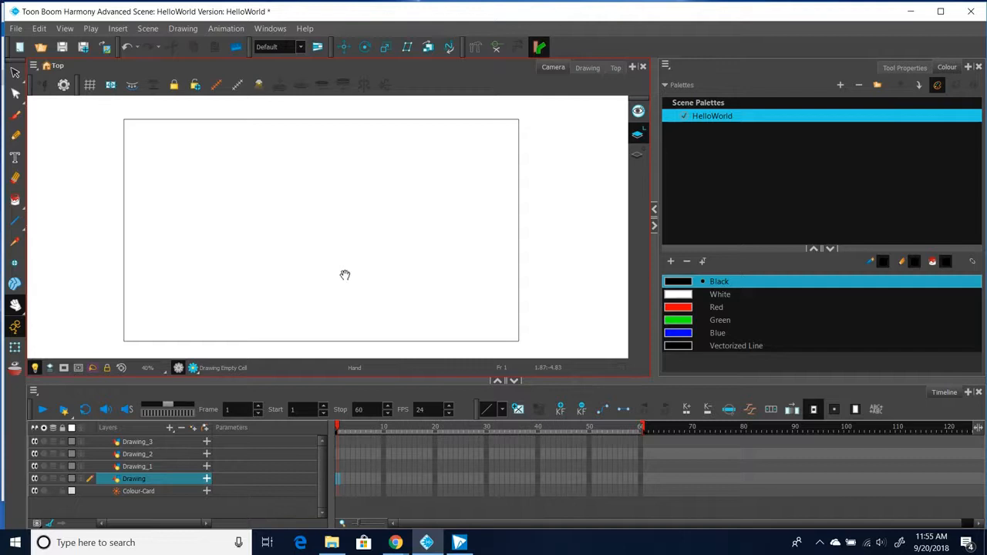
pyautogui.click(16, 116)
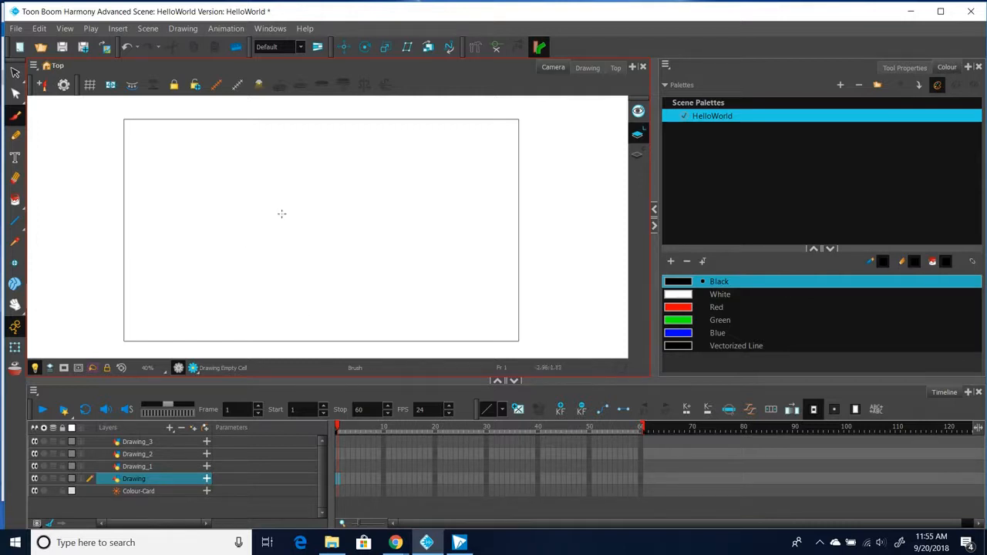
pyautogui.moveTo(278, 259); pyautogui.dragTo(305, 321)
pyautogui.moveTo(303, 248); pyautogui.dragTo(332, 297)
pyautogui.moveTo(278, 259); pyautogui.dragTo(271, 182)
pyautogui.moveTo(303, 249)
pyautogui.mouseDown()
pyautogui.moveTo(273, 156)
pyautogui.moveTo(278, 171)
pyautogui.moveTo(293, 154)
pyautogui.moveTo(294, 177)
pyautogui.moveTo(307, 156)
pyautogui.moveTo(304, 180)
pyautogui.moveTo(324, 188)
pyautogui.moveTo(297, 228)
pyautogui.moveTo(243, 236)
pyautogui.mouseUp()
pyautogui.moveTo(350, 202); pyautogui.dragTo(351, 224)
pyautogui.moveTo(355, 214); pyautogui.dragTo(358, 226)
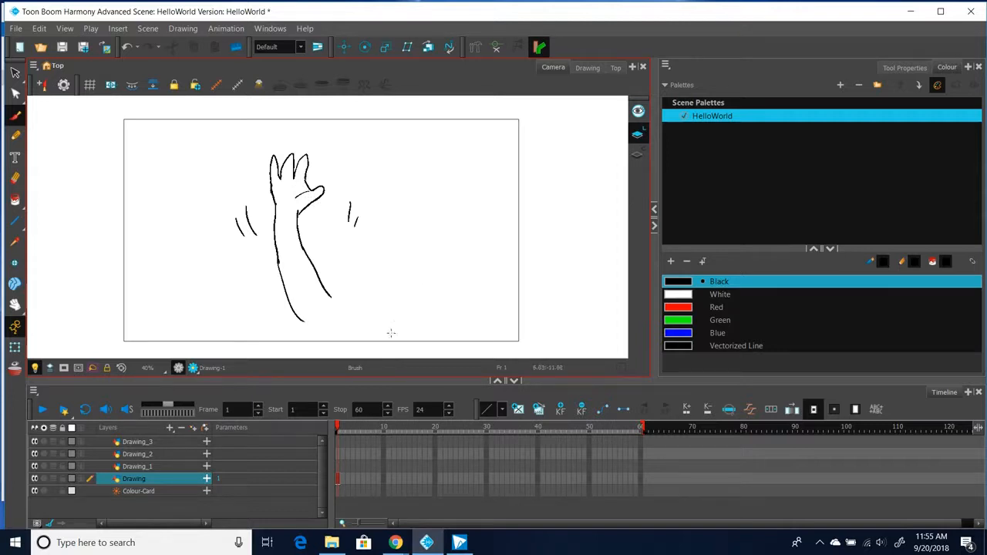
# Draw a spotted, curving creature with a round head and one raised arm beside the waving hand.
pyautogui.moveTo(386, 340)
pyautogui.mouseDown()
pyautogui.moveTo(435, 287)
pyautogui.moveTo(416, 243)
pyautogui.moveTo(422, 204)
pyautogui.mouseUp()
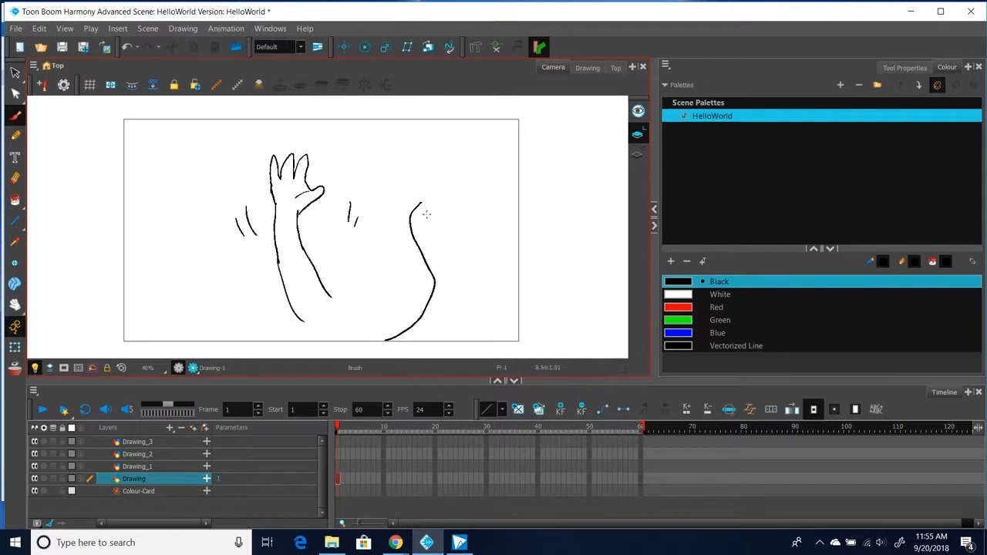
pyautogui.moveTo(427, 221); pyautogui.dragTo(420, 197)
pyautogui.moveTo(429, 221)
pyautogui.mouseDown()
pyautogui.moveTo(458, 244)
pyautogui.moveTo(477, 312)
pyautogui.moveTo(472, 340)
pyautogui.mouseUp()
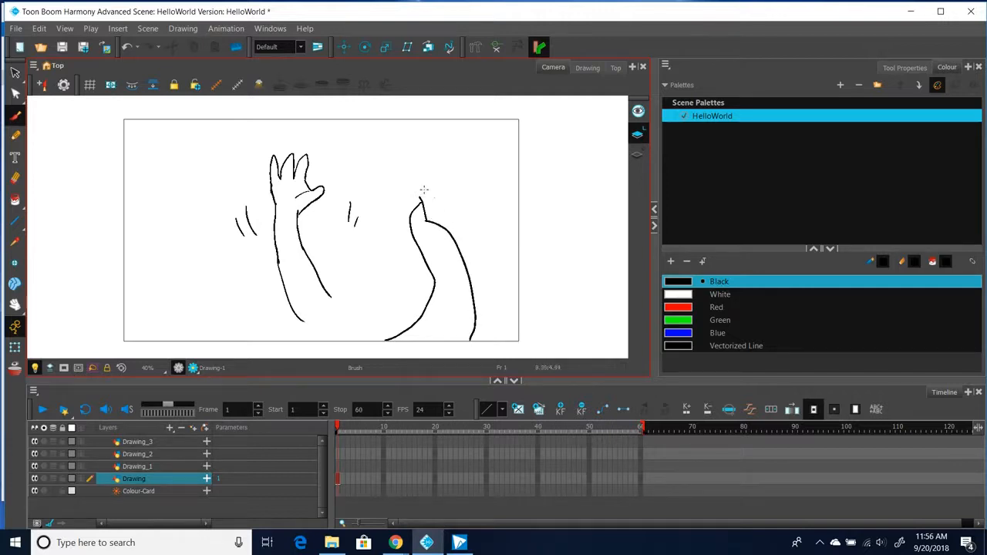
pyautogui.moveTo(437, 222)
pyautogui.mouseDown()
pyautogui.moveTo(428, 198)
pyautogui.moveTo(384, 177)
pyautogui.moveTo(379, 154)
pyautogui.moveTo(404, 135)
pyautogui.moveTo(432, 139)
pyautogui.moveTo(453, 178)
pyautogui.moveTo(426, 193)
pyautogui.mouseUp()
pyautogui.moveTo(419, 152)
pyautogui.mouseDown()
pyautogui.moveTo(445, 171)
pyautogui.moveTo(438, 184)
pyautogui.moveTo(461, 196)
pyautogui.moveTo(463, 211)
pyautogui.moveTo(495, 185)
pyautogui.moveTo(491, 169)
pyautogui.mouseUp()
pyautogui.moveTo(460, 199)
pyautogui.mouseDown()
pyautogui.moveTo(490, 170)
pyautogui.moveTo(482, 188)
pyautogui.moveTo(416, 227)
pyautogui.moveTo(453, 251)
pyautogui.moveTo(461, 273)
pyautogui.mouseUp()
pyautogui.moveTo(439, 232); pyautogui.dragTo(437, 236)
pyautogui.moveTo(466, 285); pyautogui.dragTo(464, 294)
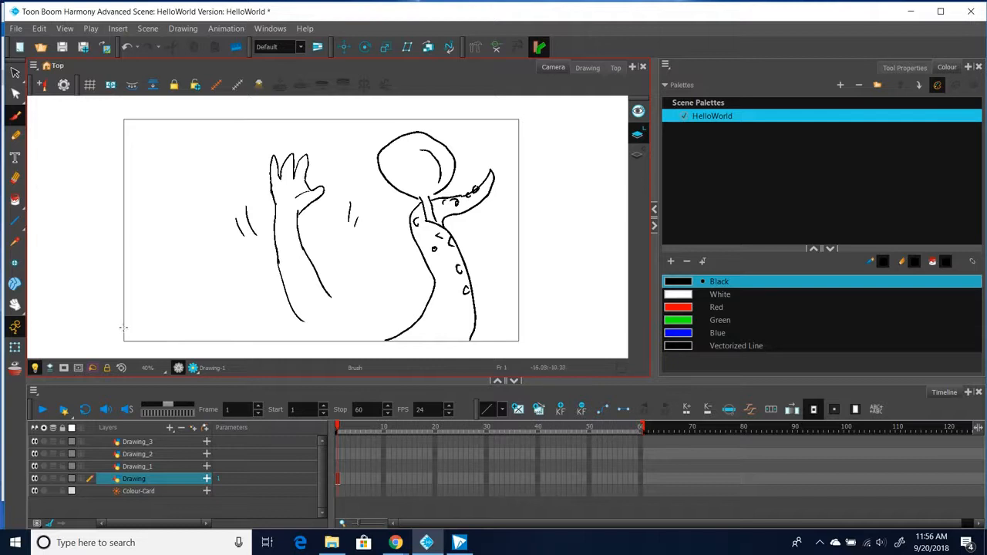
# Draw a thin raised arm with a small open hand on the empty side of the frame 1 drawing.
pyautogui.moveTo(119, 331)
pyautogui.mouseDown()
pyautogui.moveTo(165, 267)
pyautogui.moveTo(174, 200)
pyautogui.moveTo(183, 239)
pyautogui.moveTo(154, 347)
pyautogui.mouseUp()
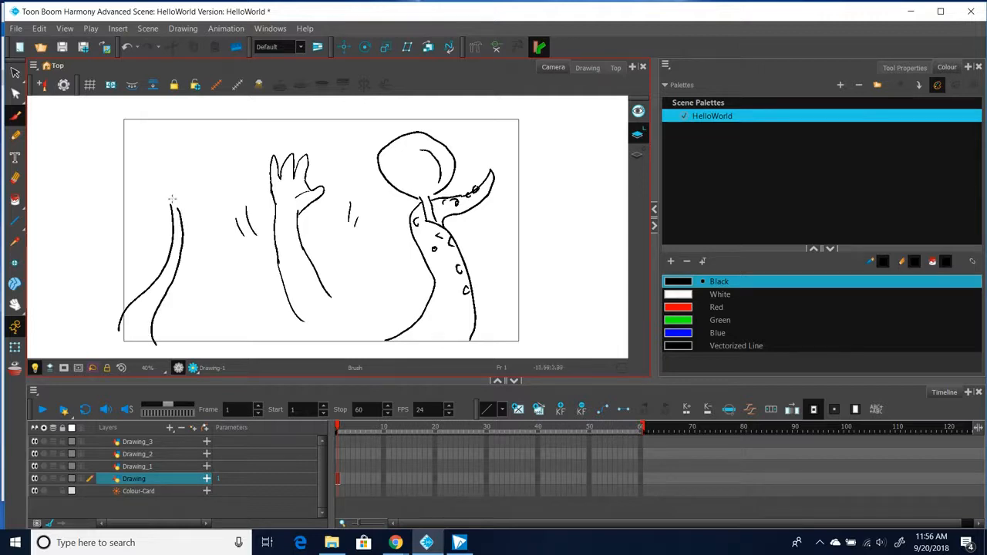
pyautogui.moveTo(170, 206)
pyautogui.mouseDown()
pyautogui.moveTo(159, 189)
pyautogui.moveTo(189, 192)
pyautogui.moveTo(182, 196)
pyautogui.mouseUp()
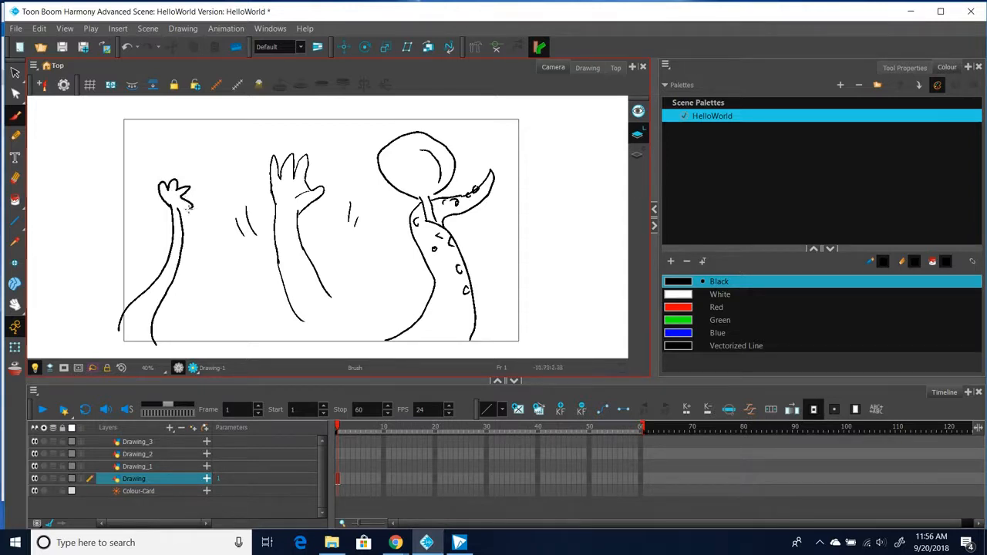
pyautogui.moveTo(165, 198)
pyautogui.mouseDown()
pyautogui.moveTo(155, 205)
pyautogui.moveTo(162, 209)
pyautogui.moveTo(167, 191)
pyautogui.moveTo(189, 200)
pyautogui.mouseUp()
# Sketch a rough pear-shaped body on frame 2 of the Drawing layer from a circle with a rounded peak on top.
pyautogui.click(343, 479)
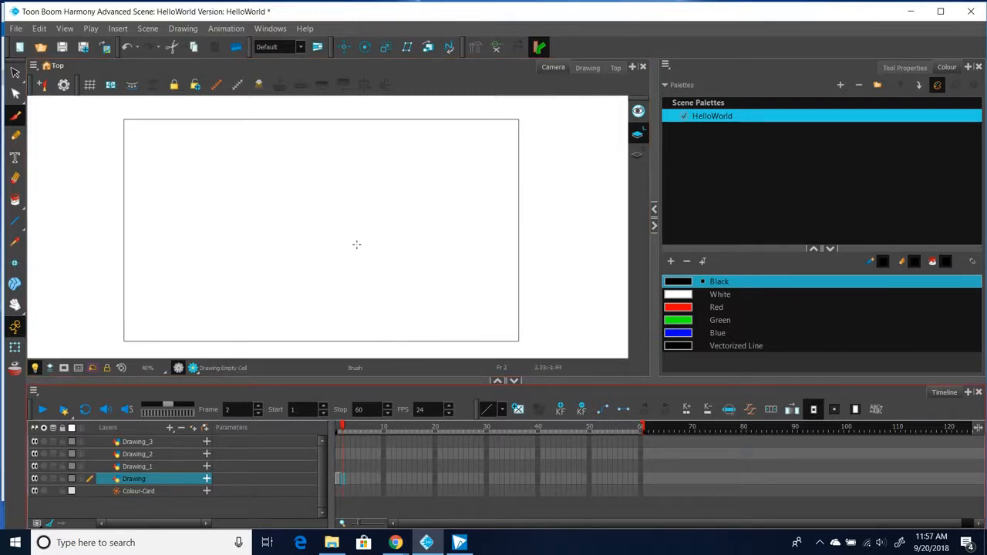
pyautogui.moveTo(361, 222)
pyautogui.mouseDown()
pyautogui.moveTo(331, 214)
pyautogui.moveTo(308, 255)
pyautogui.moveTo(362, 214)
pyautogui.moveTo(378, 251)
pyautogui.moveTo(339, 286)
pyautogui.mouseUp()
pyautogui.moveTo(315, 224); pyautogui.dragTo(351, 176)
pyautogui.moveTo(318, 222)
pyautogui.mouseDown()
pyautogui.moveTo(341, 186)
pyautogui.moveTo(358, 182)
pyautogui.moveTo(371, 251)
pyautogui.mouseUp()
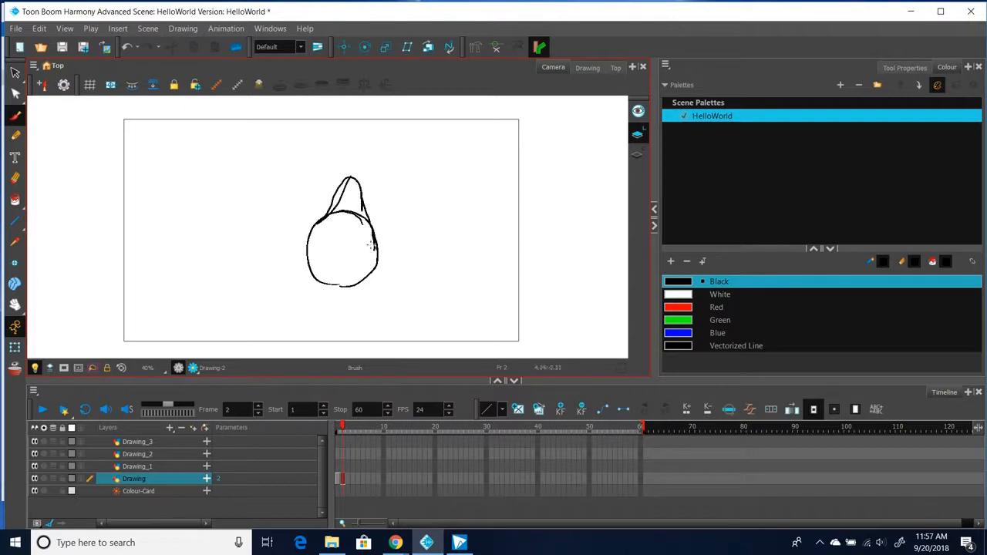
# Erase the overlapping lines inside the pear-shaped body, enlarging the eraser's maximum size to 75.2.
pyautogui.click(15, 179)
pyautogui.moveTo(342, 207); pyautogui.dragTo(338, 208)
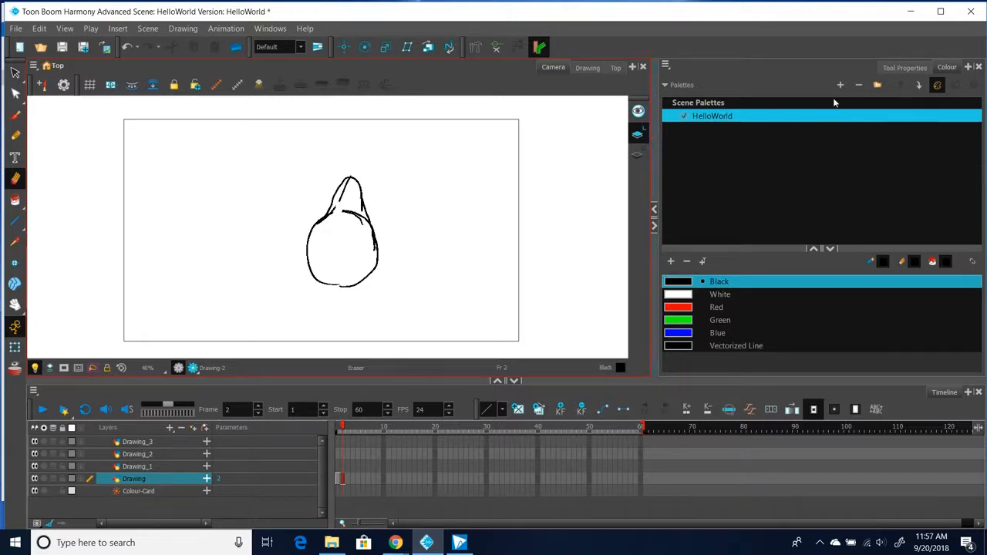
pyautogui.click(903, 69)
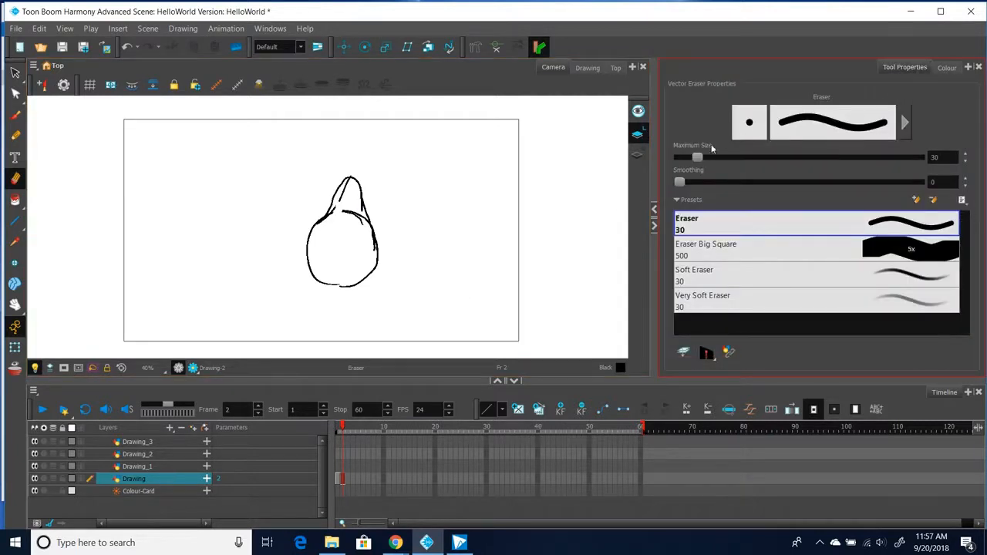
pyautogui.moveTo(698, 158); pyautogui.dragTo(725, 157)
pyautogui.moveTo(356, 218)
pyautogui.mouseDown()
pyautogui.moveTo(345, 202)
pyautogui.moveTo(336, 218)
pyautogui.moveTo(351, 185)
pyautogui.moveTo(371, 248)
pyautogui.mouseUp()
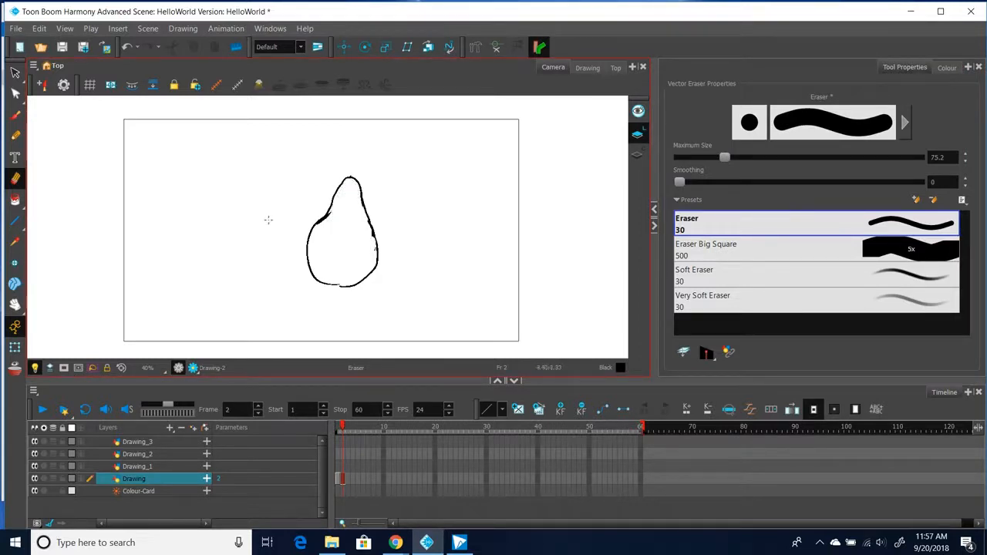
# Brush over the body's upper outline and add a raised arm with an open hand, setting the brush's maximum size to 29.2.
pyautogui.click(14, 114)
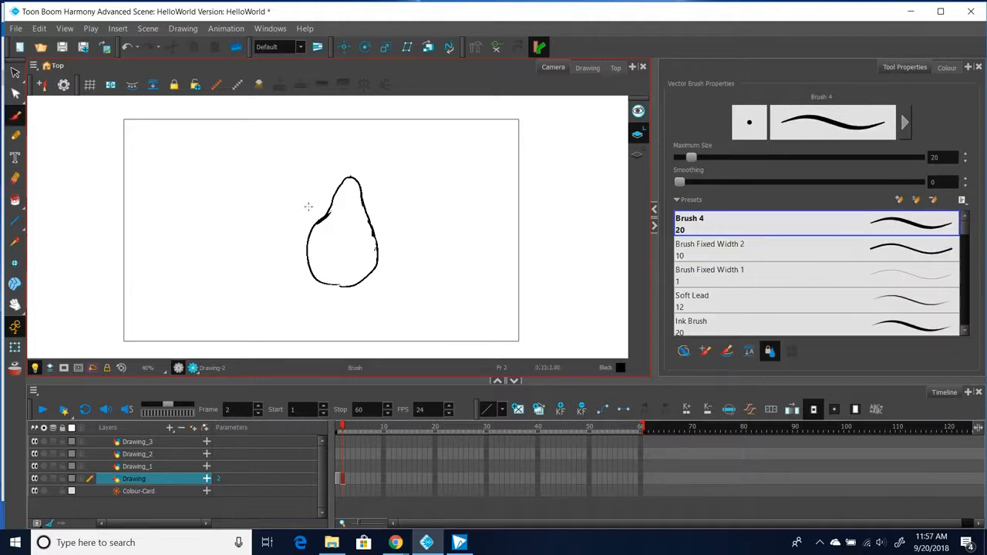
pyautogui.moveTo(354, 185)
pyautogui.mouseDown()
pyautogui.moveTo(336, 190)
pyautogui.moveTo(310, 239)
pyautogui.mouseUp()
pyautogui.moveTo(317, 192)
pyautogui.mouseDown()
pyautogui.moveTo(313, 202)
pyautogui.moveTo(312, 169)
pyautogui.mouseUp()
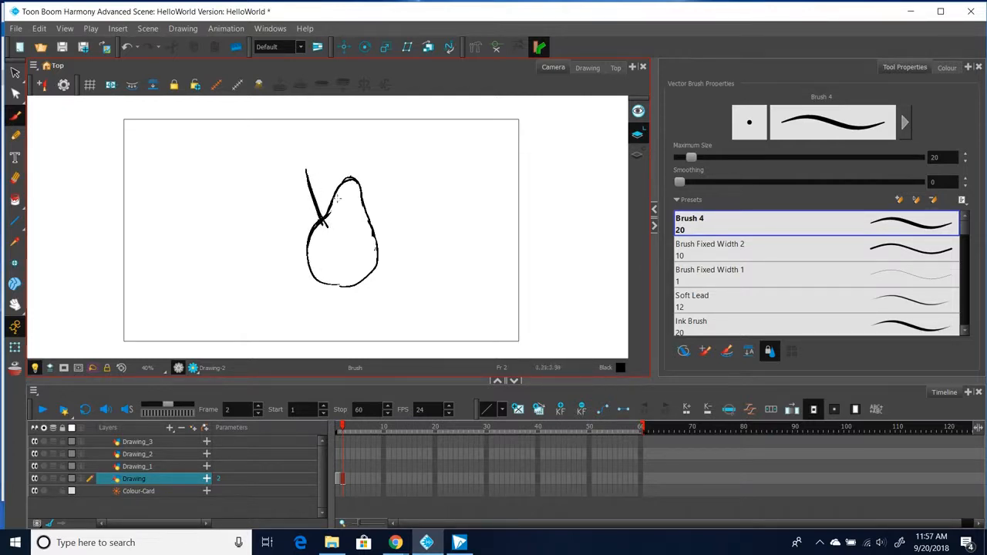
pyautogui.click(692, 160)
pyautogui.moveTo(698, 162); pyautogui.dragTo(697, 162)
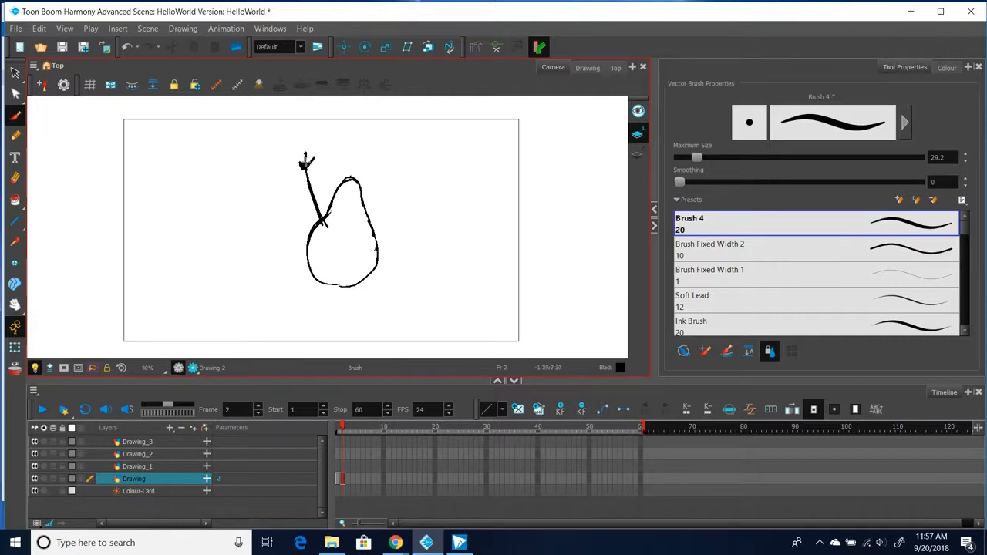
pyautogui.moveTo(305, 158); pyautogui.dragTo(302, 164)
# Draw two legs with feet under the body and a second arm bent against its side.
pyautogui.moveTo(329, 282); pyautogui.dragTo(330, 327)
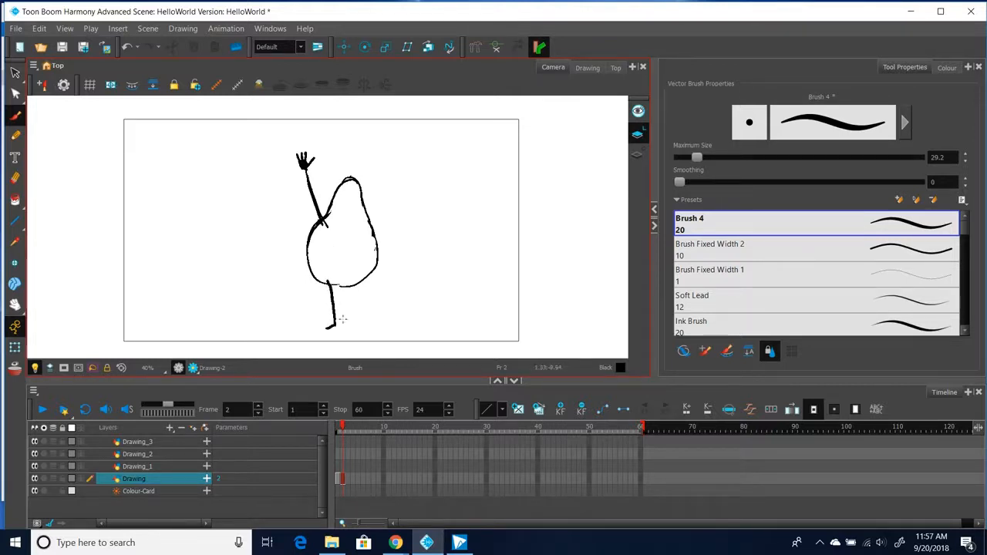
pyautogui.moveTo(350, 287); pyautogui.dragTo(351, 329)
pyautogui.moveTo(371, 224)
pyautogui.mouseDown()
pyautogui.moveTo(392, 248)
pyautogui.moveTo(378, 260)
pyautogui.mouseUp()
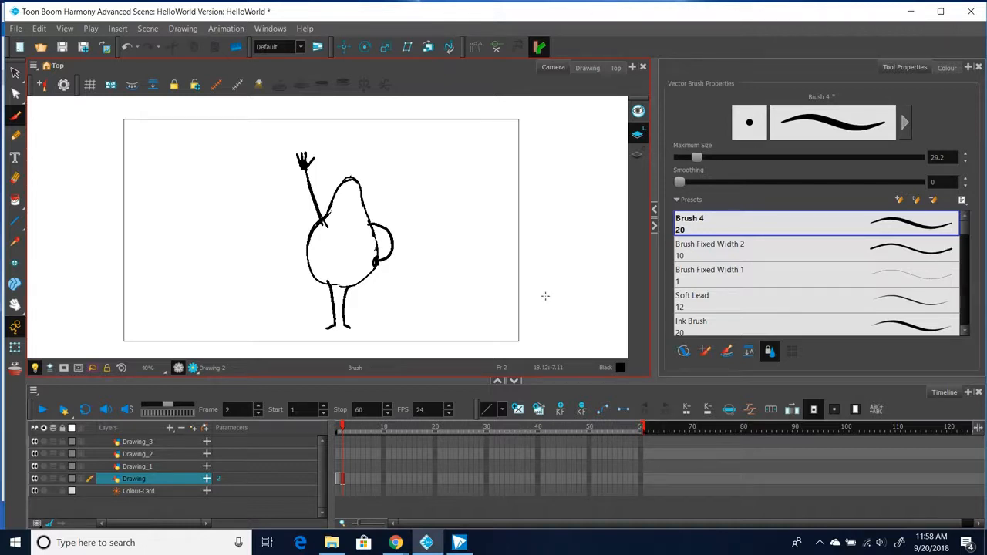
# Delete the body outline, legs and bent arm from frame 2, keeping only the raised arm with its hand.
pyautogui.click(14, 179)
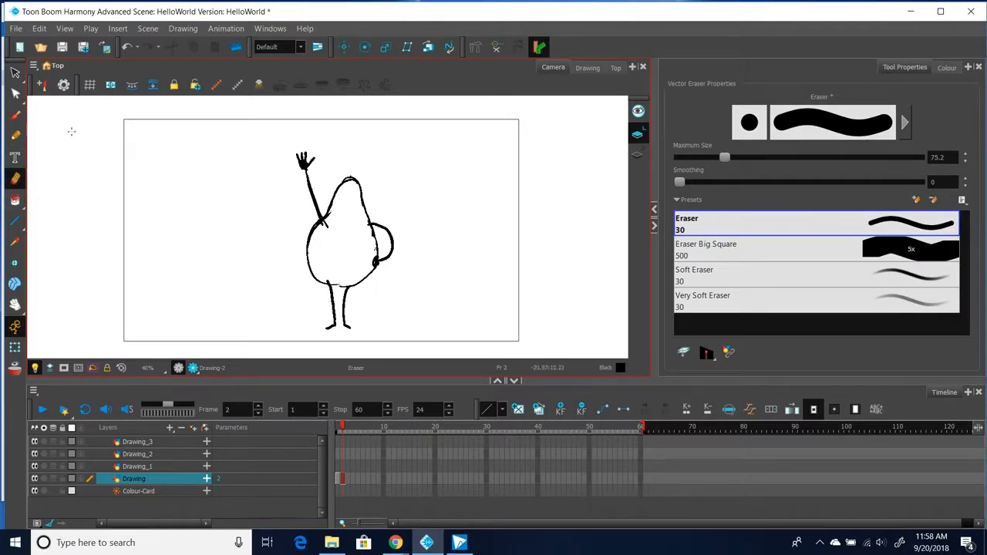
pyautogui.click(15, 73)
pyautogui.moveTo(268, 222)
pyautogui.mouseDown()
pyautogui.moveTo(331, 260)
pyautogui.moveTo(373, 261)
pyautogui.mouseUp()
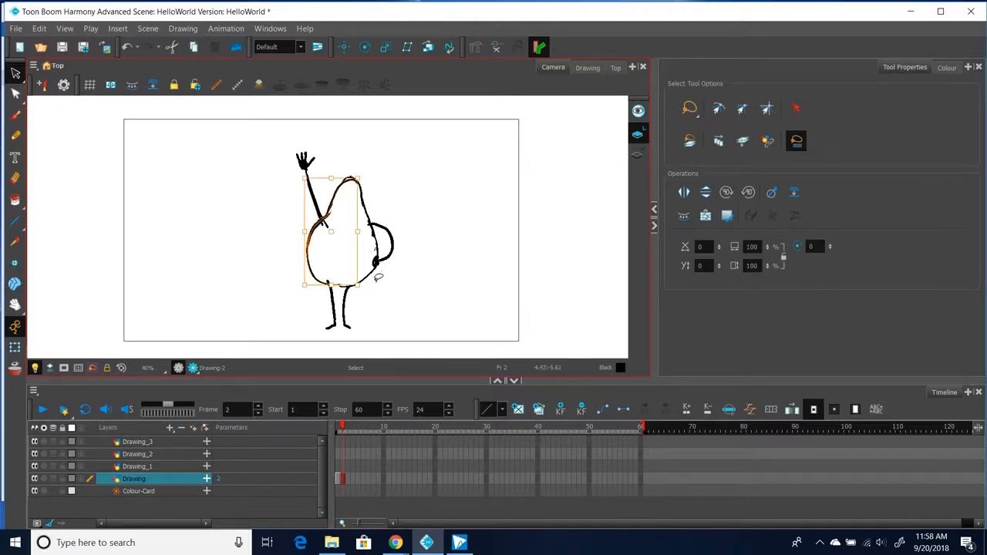
pyautogui.press('Delete')
pyautogui.click(337, 187)
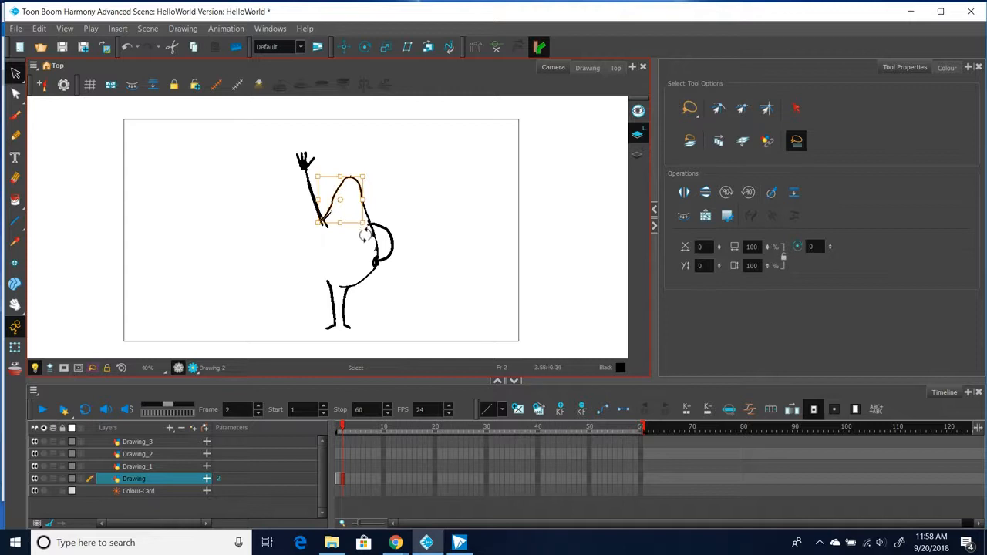
pyautogui.press('Delete')
pyautogui.moveTo(326, 204); pyautogui.dragTo(339, 230)
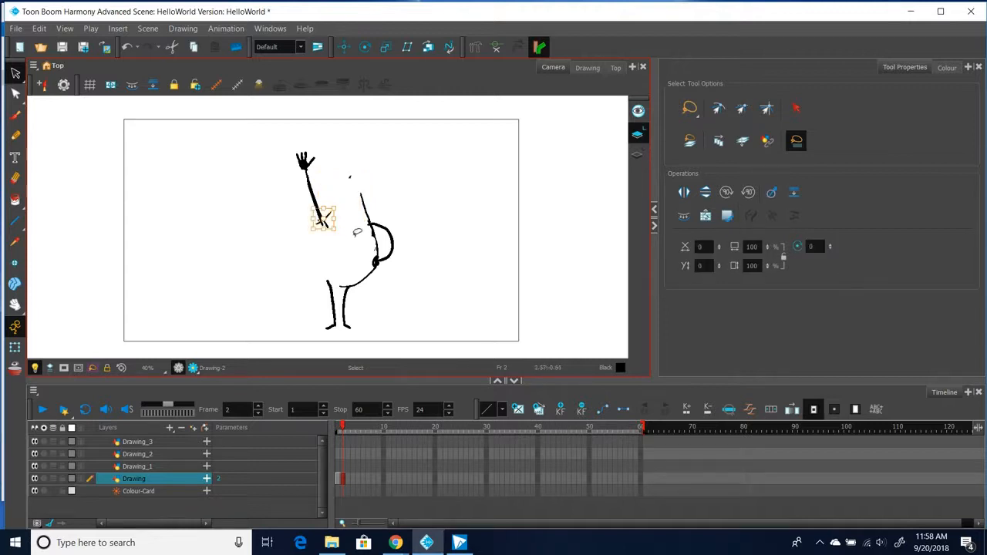
pyautogui.press('Delete')
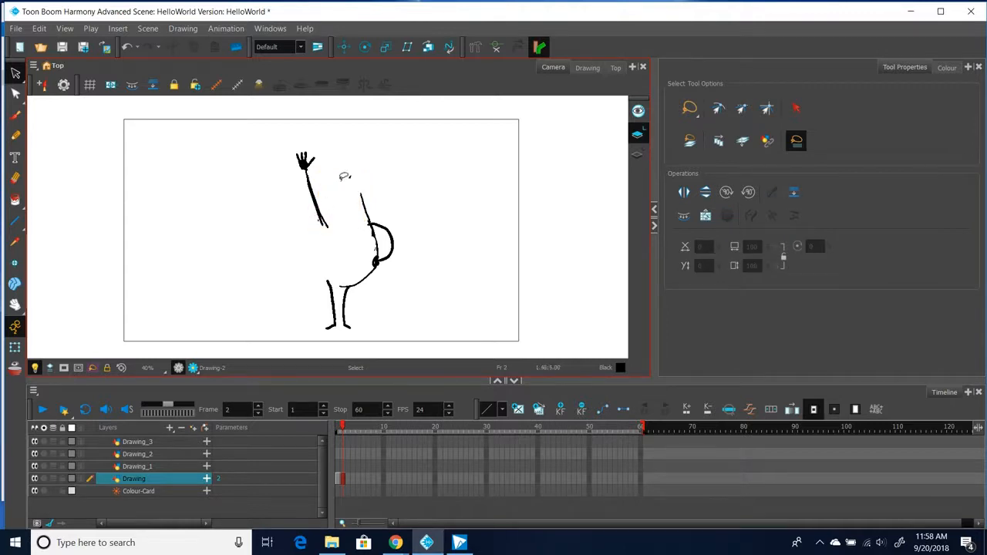
pyautogui.moveTo(344, 170)
pyautogui.mouseDown()
pyautogui.moveTo(338, 247)
pyautogui.moveTo(311, 283)
pyautogui.moveTo(318, 336)
pyautogui.moveTo(363, 339)
pyautogui.moveTo(397, 288)
pyautogui.moveTo(409, 225)
pyautogui.moveTo(344, 165)
pyautogui.mouseUp()
pyautogui.press('Delete')
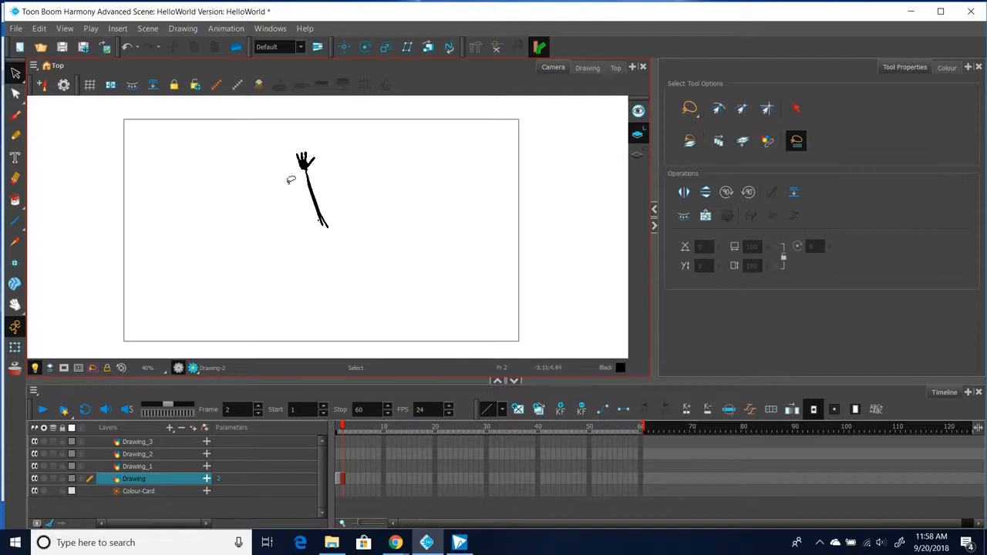
# Enlarge the arm with its hand to nearly the camera frame's height and position its lower end at the frame's bottom edge.
pyautogui.moveTo(331, 147)
pyautogui.mouseDown()
pyautogui.moveTo(294, 220)
pyautogui.moveTo(357, 235)
pyautogui.moveTo(332, 148)
pyautogui.mouseUp()
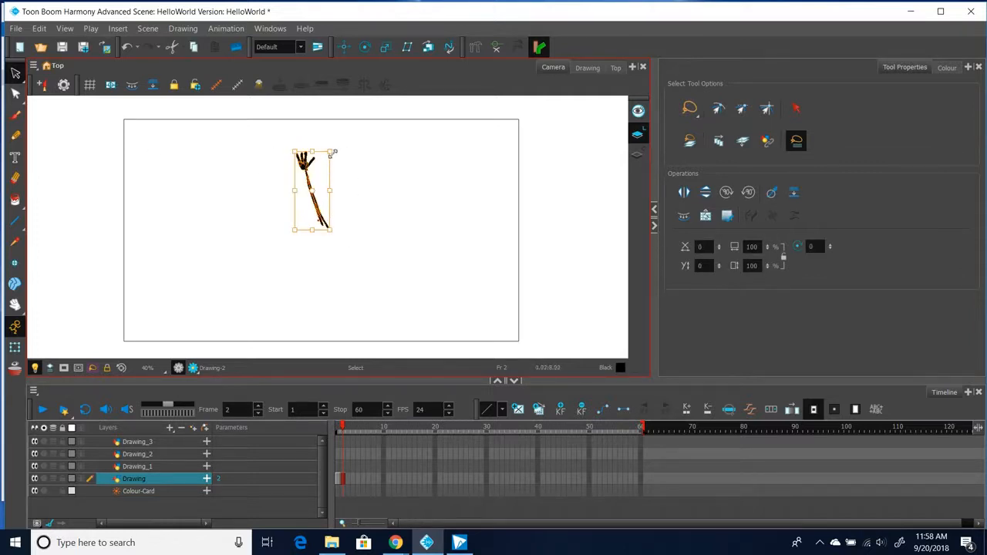
pyautogui.moveTo(331, 150)
pyautogui.mouseDown()
pyautogui.moveTo(360, 126)
pyautogui.moveTo(368, 154)
pyautogui.moveTo(343, 185)
pyautogui.moveTo(356, 263)
pyautogui.moveTo(310, 282)
pyautogui.mouseUp()
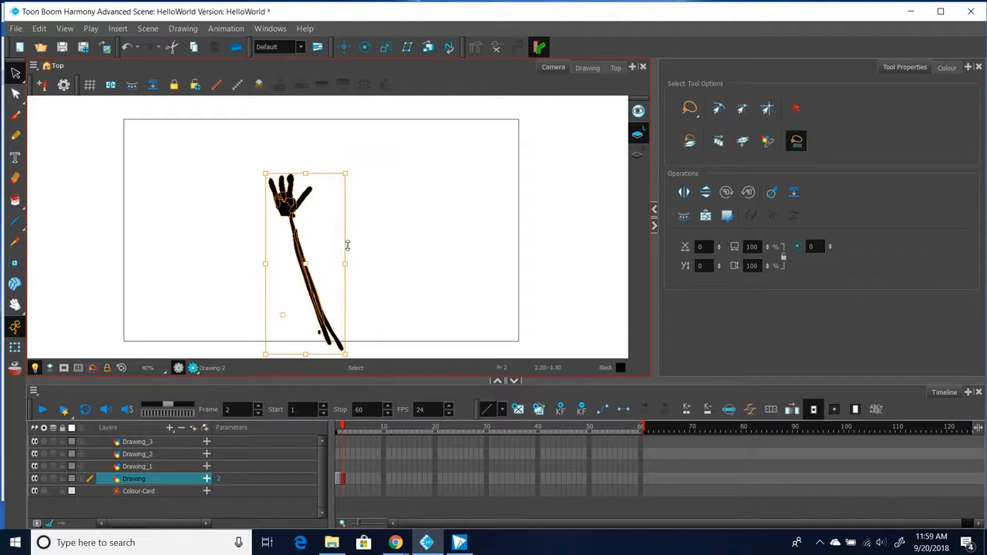
pyautogui.moveTo(345, 176); pyautogui.dragTo(354, 155)
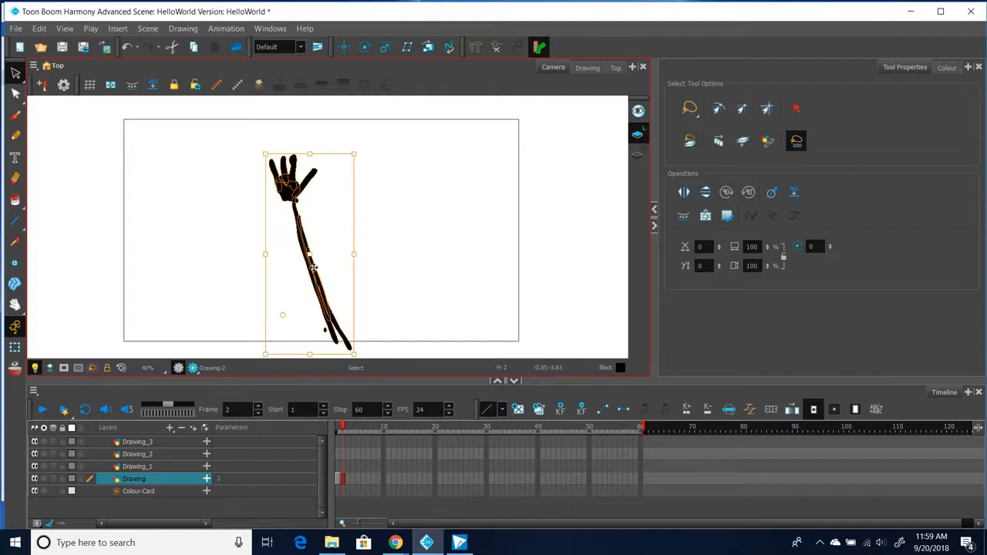
pyautogui.moveTo(317, 276); pyautogui.dragTo(313, 283)
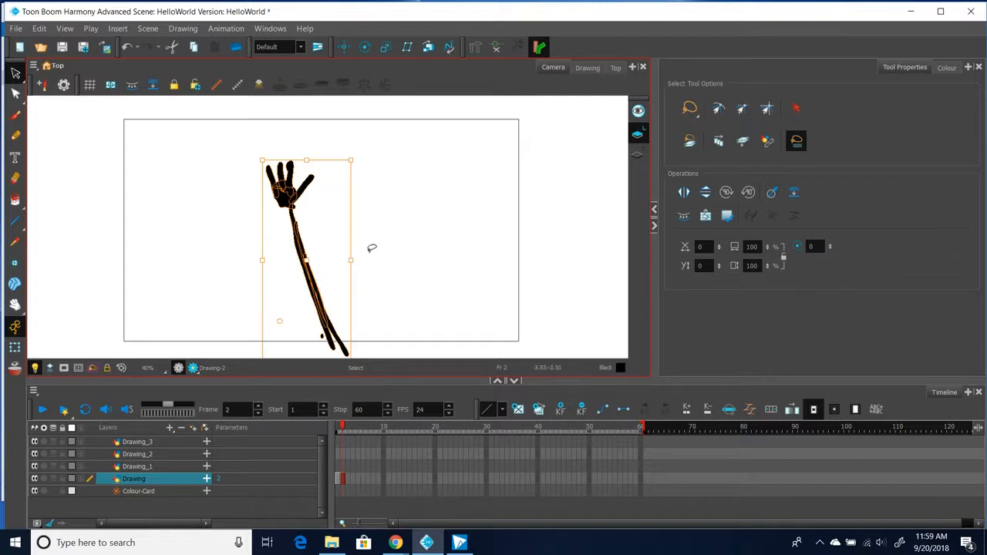
pyautogui.click(373, 249)
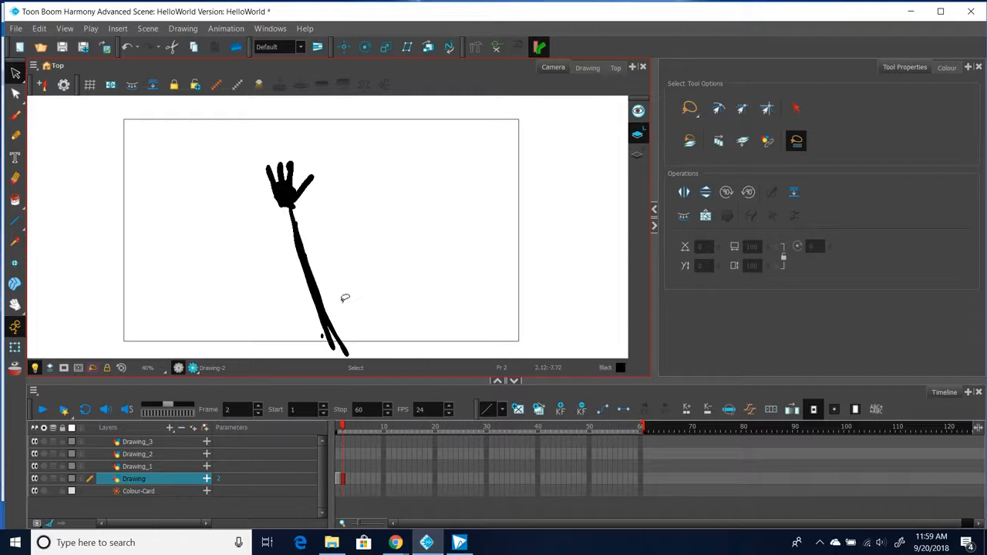
# Move the arm drawing from frame 2 to frame 1 of the Drawing layer, leaving frame 2 empty.
pyautogui.click(340, 479)
pyautogui.click(361, 480)
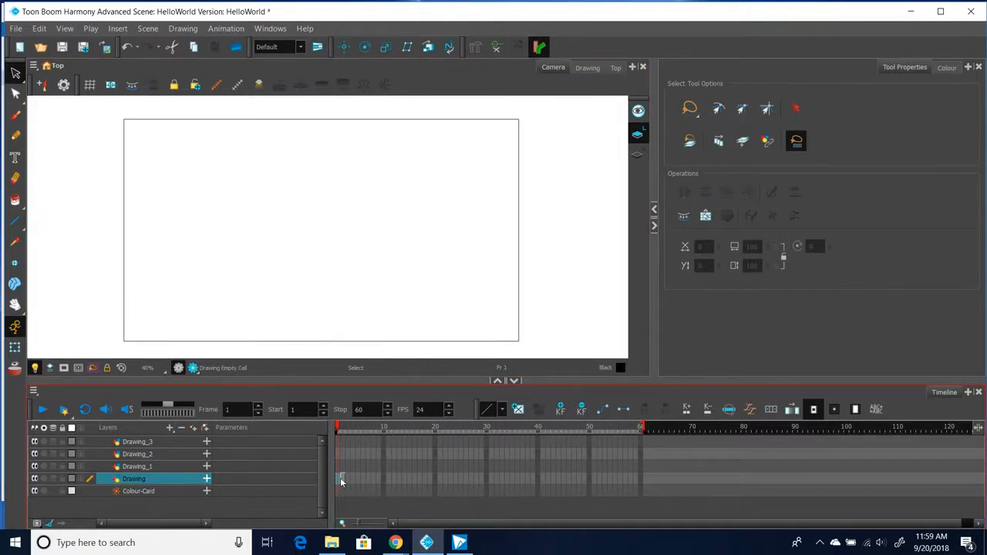
pyautogui.click(343, 478)
pyautogui.click(341, 480)
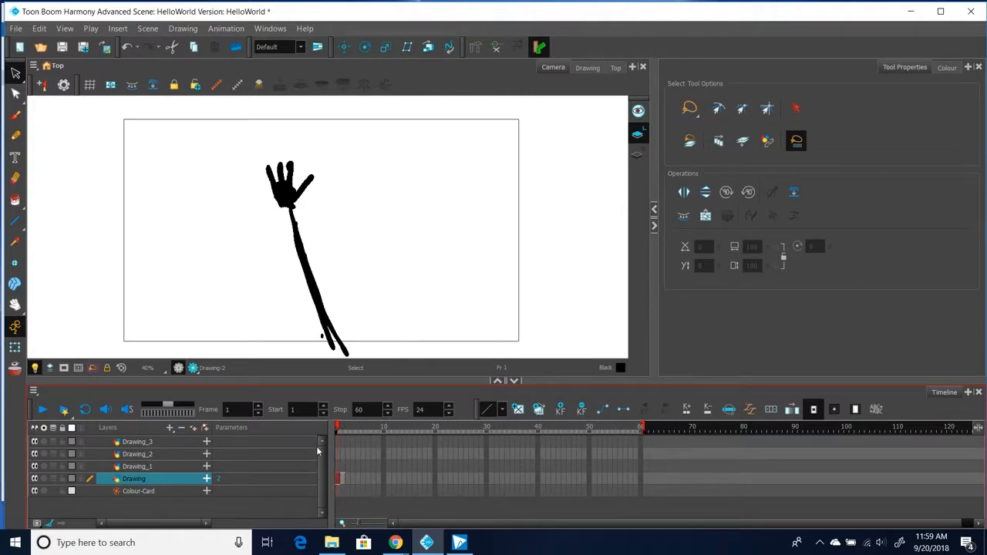
pyautogui.click(343, 479)
pyautogui.press('Delete')
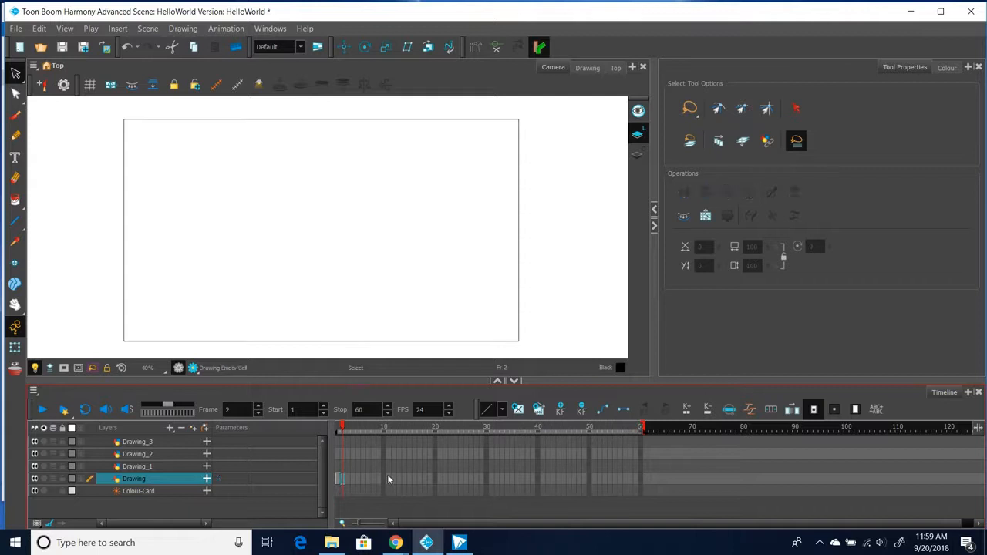
pyautogui.click(338, 480)
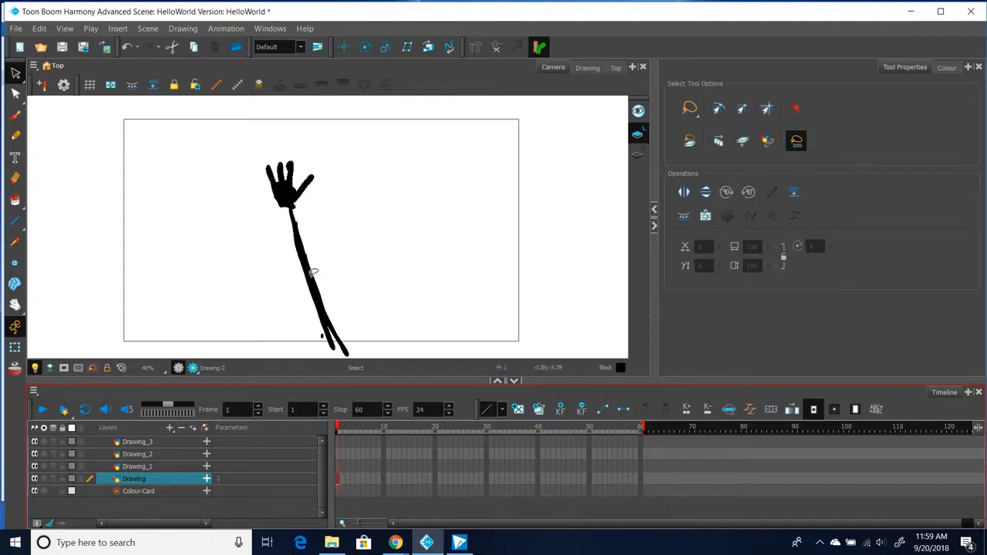
# Brush outlines of the upper arm, forearm and hand as three separate segments over the arm on frame 1 of Drawing_1.
pyautogui.click(337, 465)
pyautogui.click(14, 114)
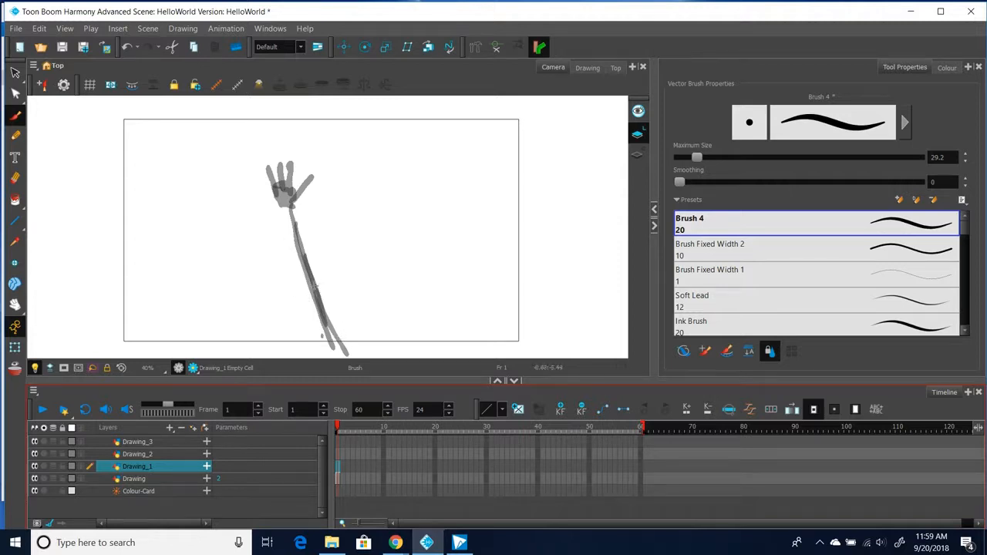
pyautogui.moveTo(307, 274)
pyautogui.mouseDown()
pyautogui.moveTo(322, 339)
pyautogui.moveTo(318, 280)
pyautogui.moveTo(354, 346)
pyautogui.mouseUp()
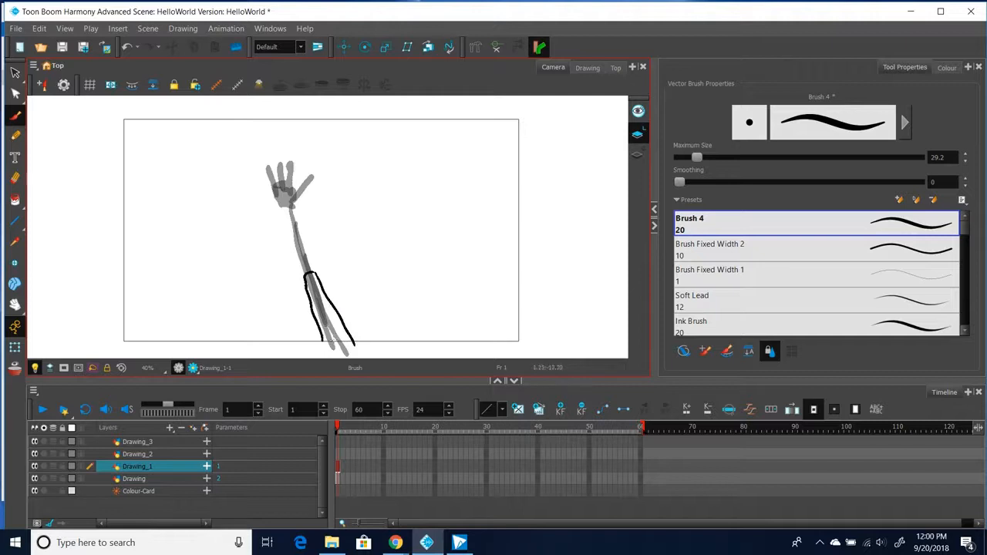
pyautogui.moveTo(284, 209); pyautogui.dragTo(303, 278)
pyautogui.moveTo(286, 206); pyautogui.dragTo(316, 274)
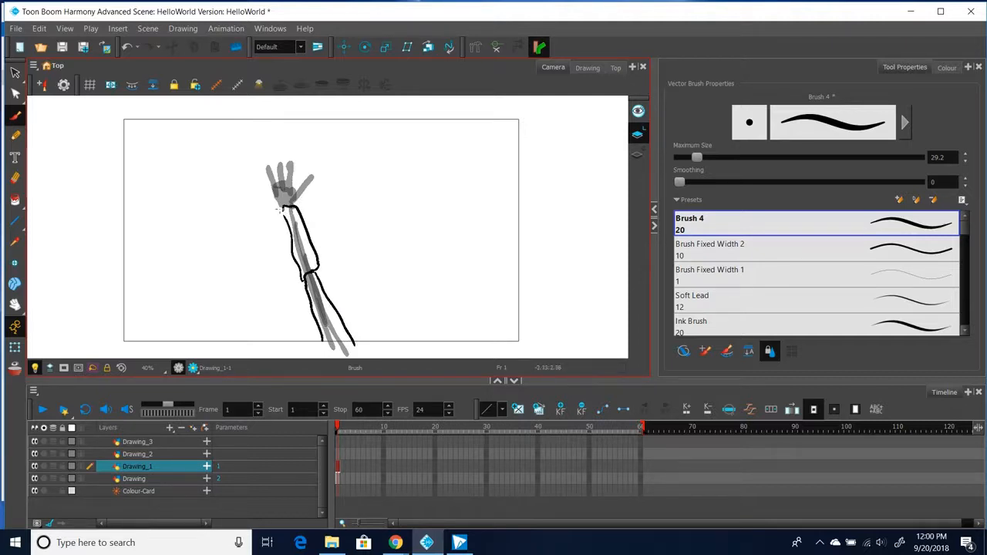
pyautogui.moveTo(279, 204)
pyautogui.mouseDown()
pyautogui.moveTo(298, 207)
pyautogui.moveTo(310, 165)
pyautogui.moveTo(268, 183)
pyautogui.moveTo(279, 205)
pyautogui.mouseUp()
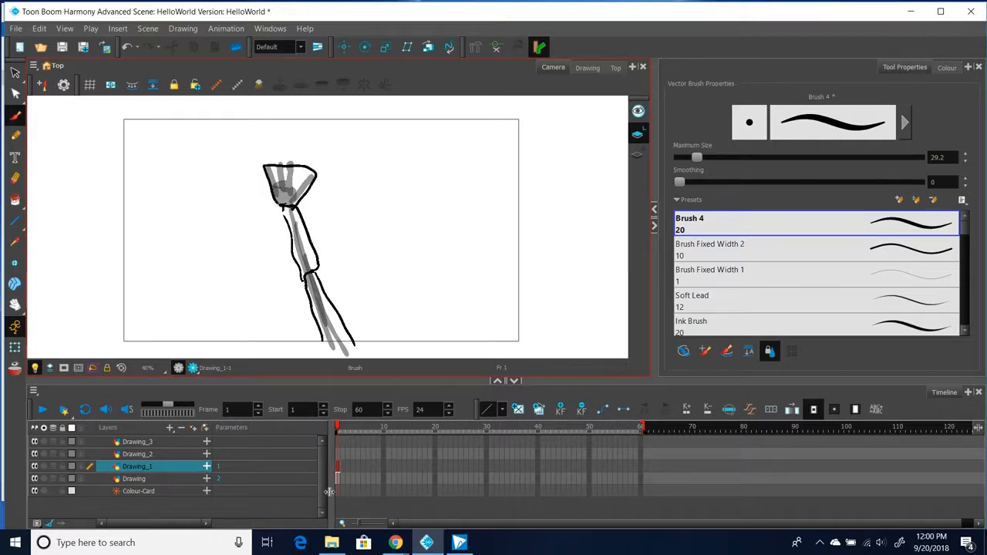
# Solo the Drawing_1 layer and mark pivot points at the shoulder, elbow and wrist of the segmented arm.
pyautogui.click(44, 467)
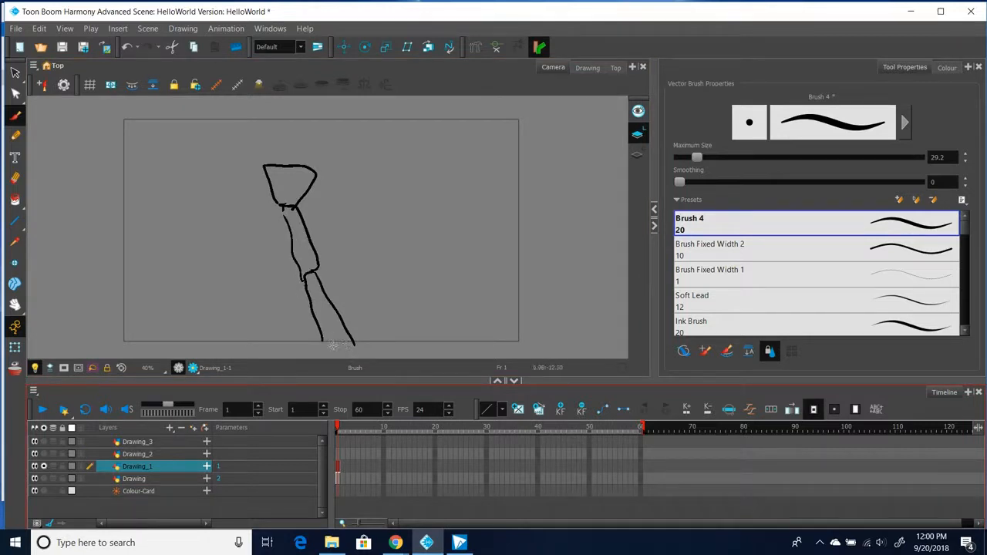
pyautogui.moveTo(338, 343); pyautogui.dragTo(337, 344)
pyautogui.moveTo(306, 262); pyautogui.dragTo(306, 261)
pyautogui.moveTo(287, 201); pyautogui.dragTo(286, 200)
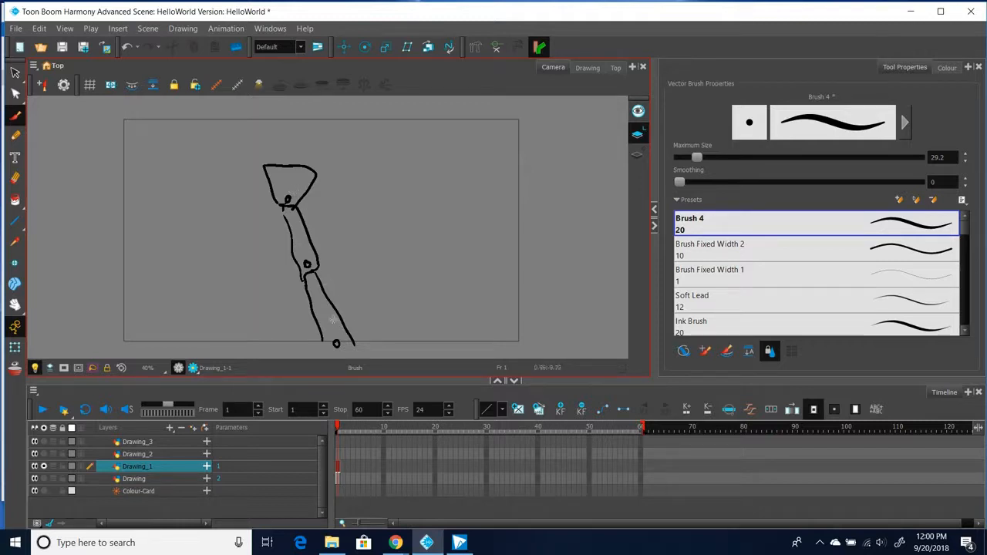
# Label the upper arm segment "parent" and the forearm and hand segments "child" with handwritten notes and leader lines.
pyautogui.moveTo(327, 310)
pyautogui.mouseDown()
pyautogui.moveTo(362, 288)
pyautogui.moveTo(370, 302)
pyautogui.moveTo(406, 294)
pyautogui.moveTo(389, 311)
pyautogui.mouseUp()
pyautogui.moveTo(306, 240)
pyautogui.mouseDown()
pyautogui.moveTo(335, 226)
pyautogui.moveTo(378, 225)
pyautogui.moveTo(387, 205)
pyautogui.moveTo(400, 225)
pyautogui.mouseUp()
pyautogui.click(402, 223)
pyautogui.moveTo(296, 181); pyautogui.dragTo(393, 176)
pyautogui.click(371, 158)
pyautogui.click(400, 171)
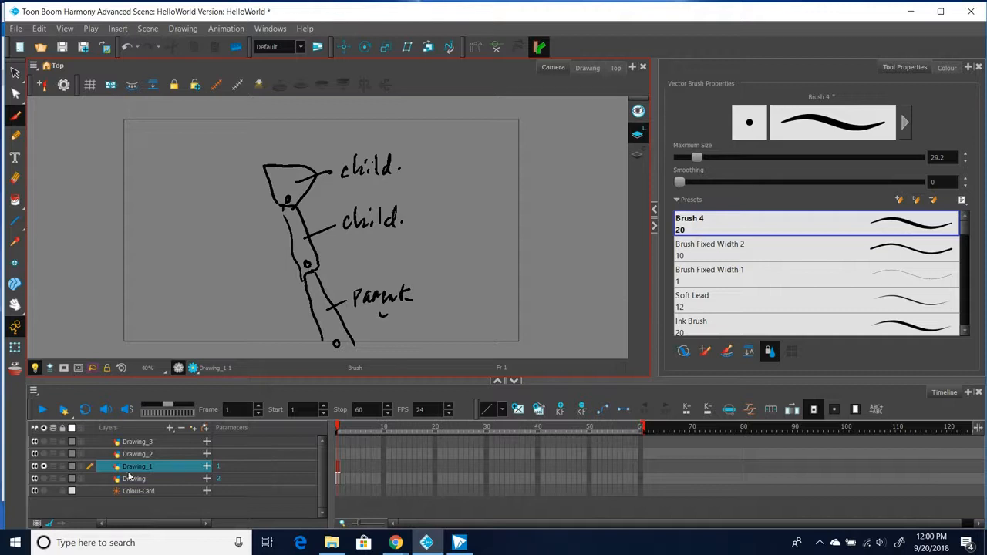
# Turn off solo for Drawing_1 and delete its arm diagram from frame 1.
pyautogui.click(44, 468)
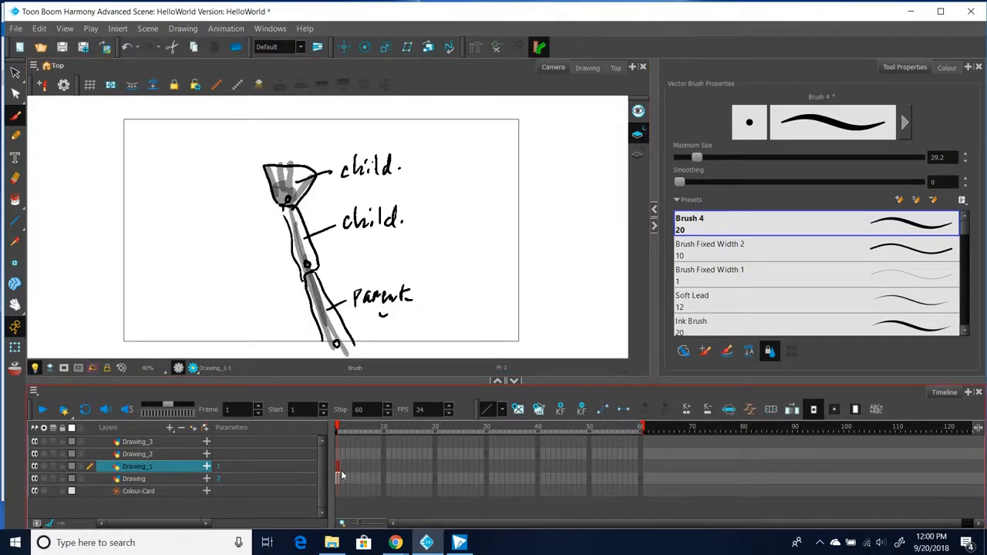
pyautogui.press('Delete')
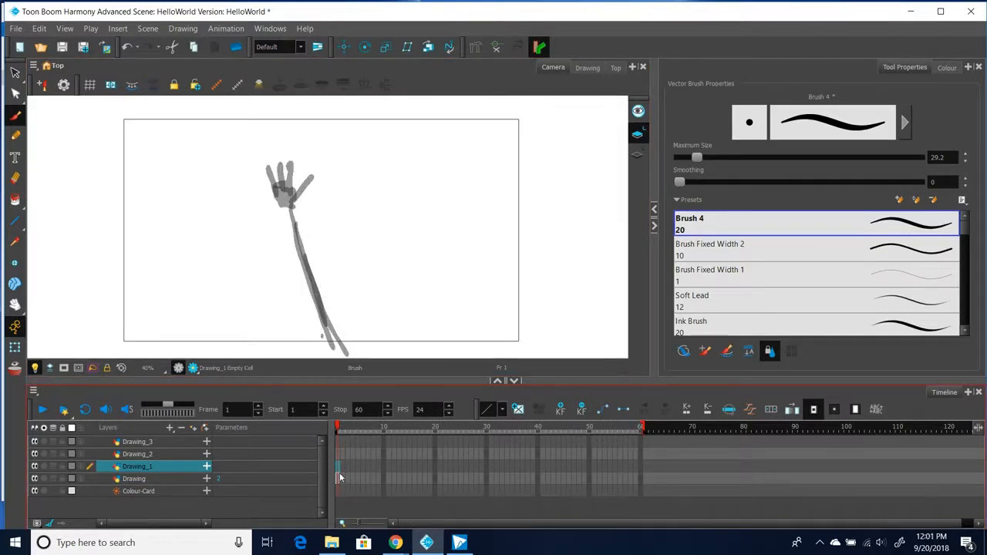
# Copy the whole arm from frame 1 of the Drawing layer into frame 1 of both Drawing_1 and Drawing_2.
pyautogui.click(337, 479)
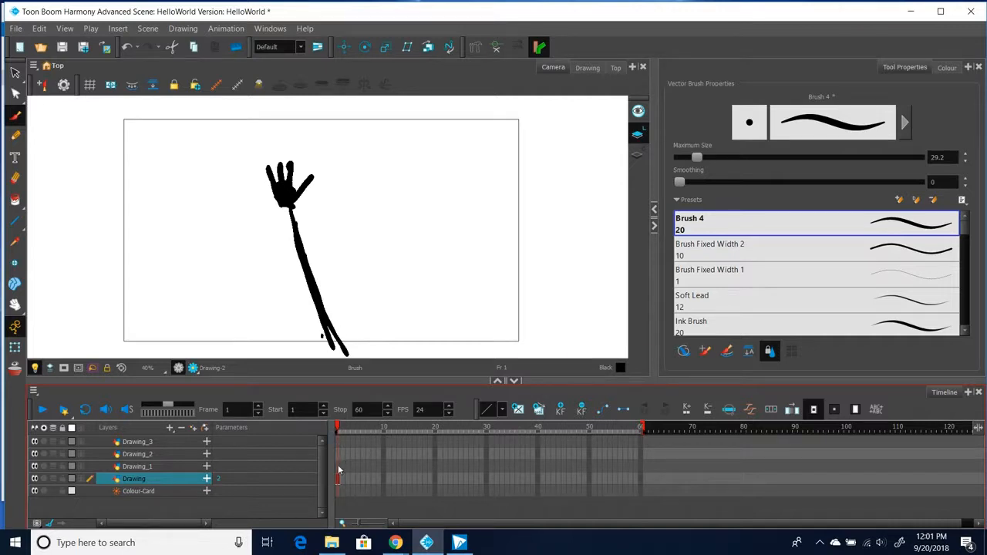
pyautogui.click(16, 73)
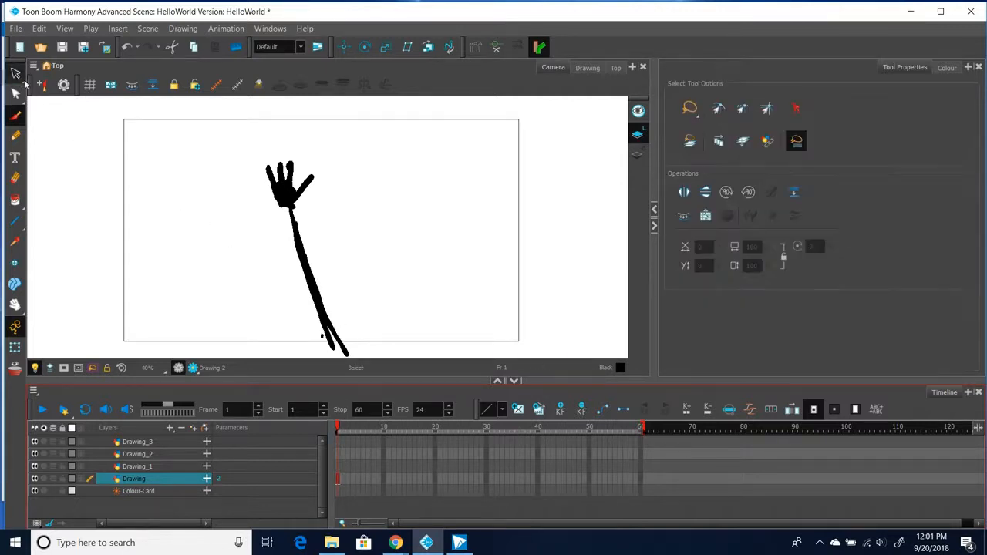
pyautogui.moveTo(320, 163)
pyautogui.mouseDown()
pyautogui.moveTo(271, 152)
pyautogui.moveTo(258, 186)
pyautogui.moveTo(269, 266)
pyautogui.moveTo(330, 359)
pyautogui.moveTo(362, 357)
pyautogui.moveTo(377, 312)
pyautogui.moveTo(337, 186)
pyautogui.mouseUp()
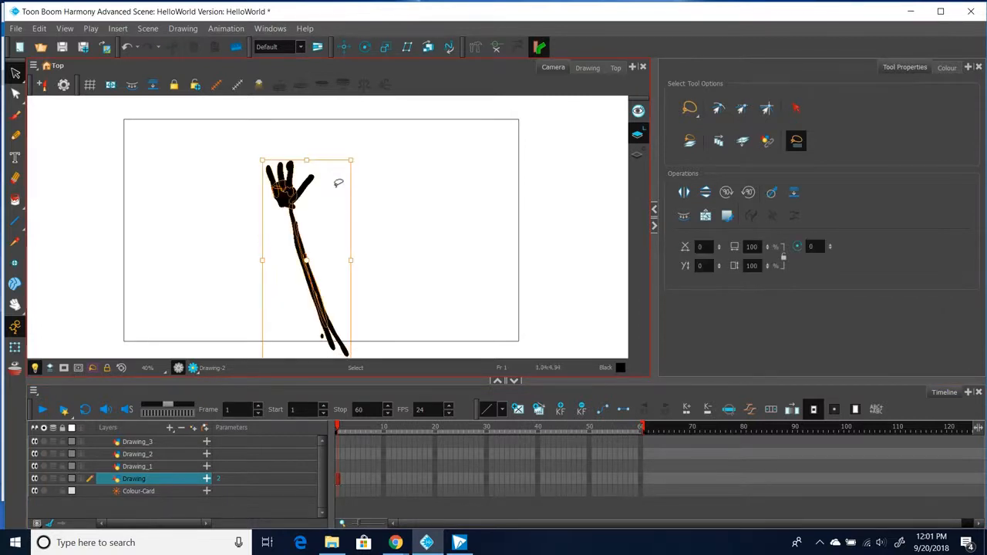
pyautogui.hotkey('ctrl', 'c')
pyautogui.click(337, 466)
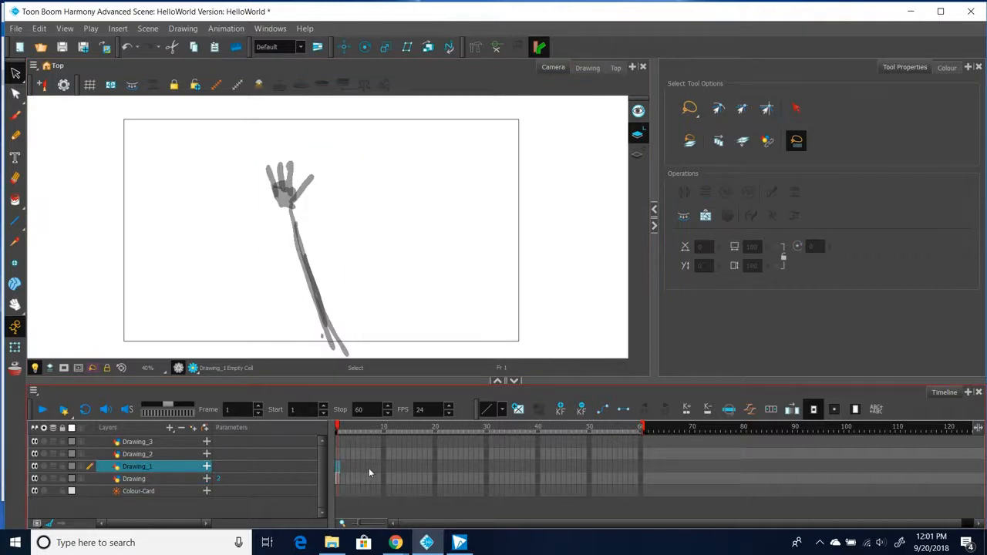
pyautogui.hotkey('ctrl', 'v')
pyautogui.click(337, 454)
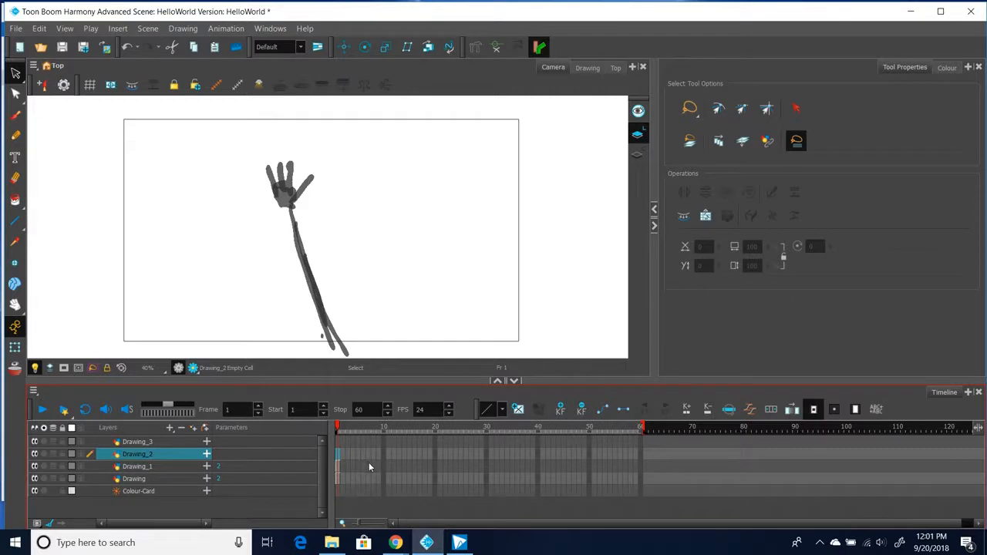
pyautogui.hotkey('ctrl', 'v')
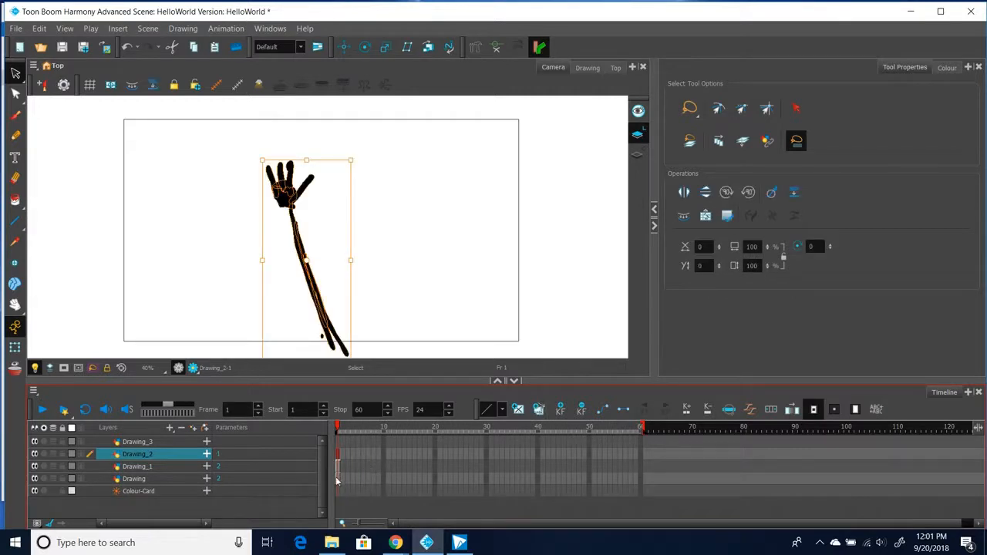
# Erase the forearm and hand on frame 1 of the Drawing layer, keeping only the upper arm.
pyautogui.click(337, 479)
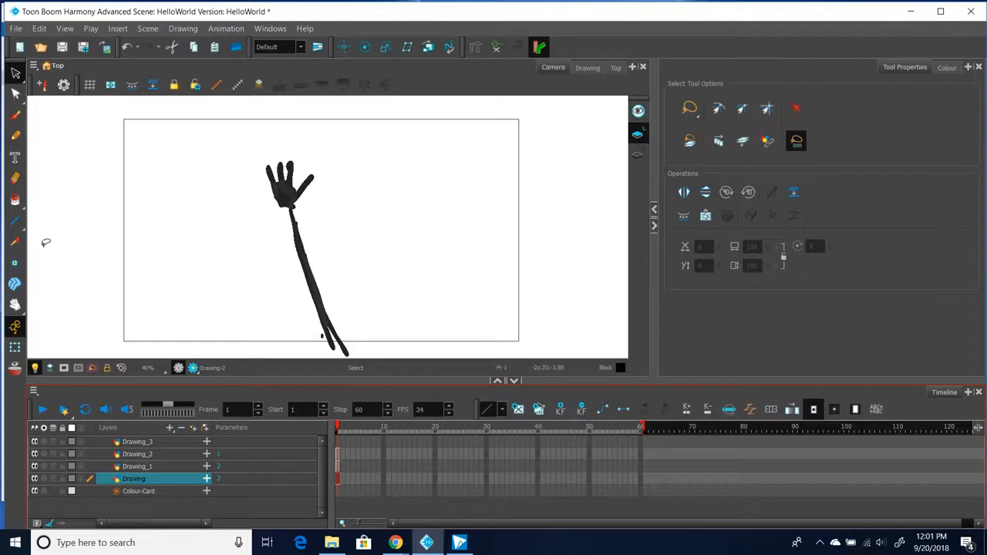
pyautogui.click(14, 177)
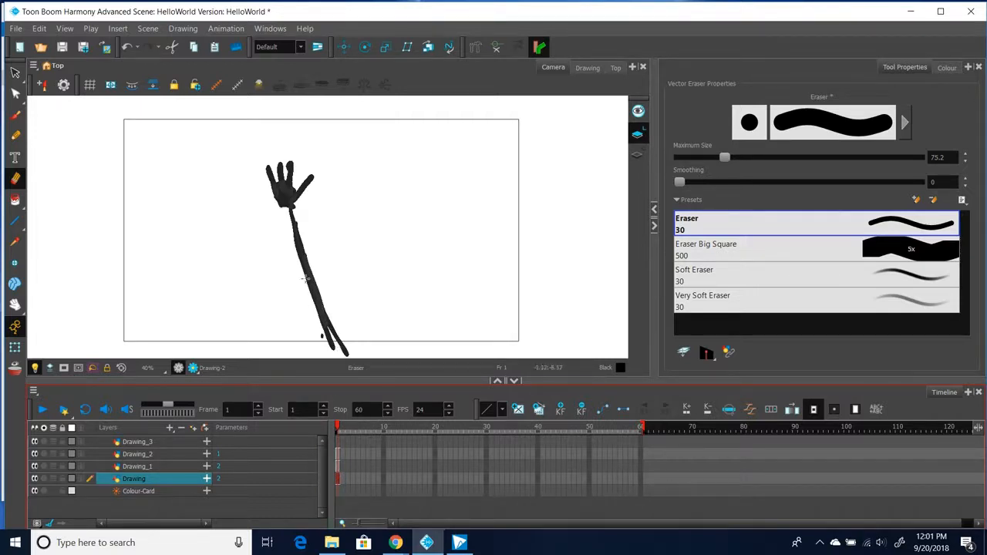
pyautogui.moveTo(296, 277)
pyautogui.mouseDown()
pyautogui.moveTo(324, 276)
pyautogui.moveTo(306, 266)
pyautogui.moveTo(300, 286)
pyautogui.moveTo(308, 256)
pyautogui.moveTo(301, 264)
pyautogui.moveTo(294, 210)
pyautogui.moveTo(320, 175)
pyautogui.moveTo(288, 204)
pyautogui.moveTo(292, 164)
pyautogui.moveTo(264, 205)
pyautogui.moveTo(261, 174)
pyautogui.mouseUp()
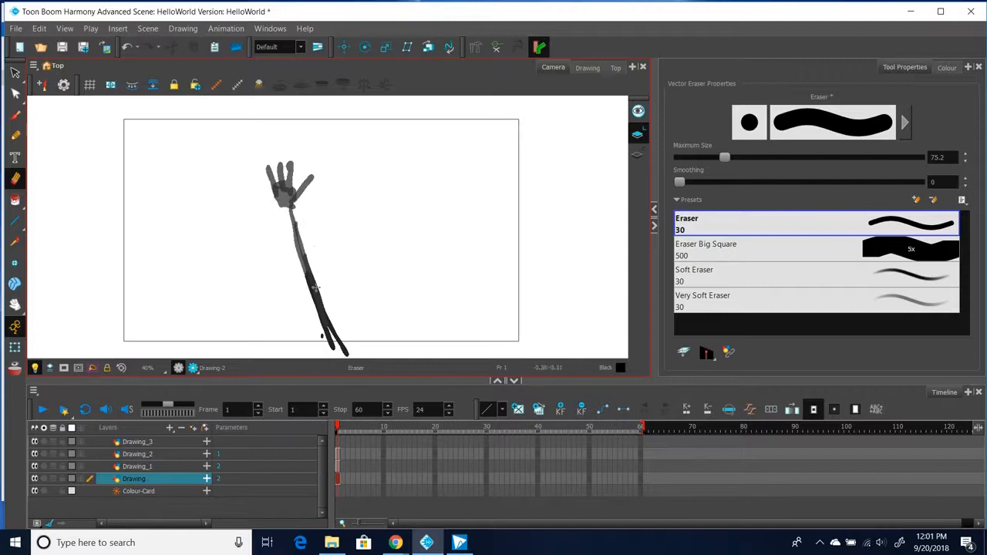
# Erase the arm below the wrist on frame 1 of Drawing_2, keeping only the hand, and select frame 1 of Drawing_1.
pyautogui.click(338, 454)
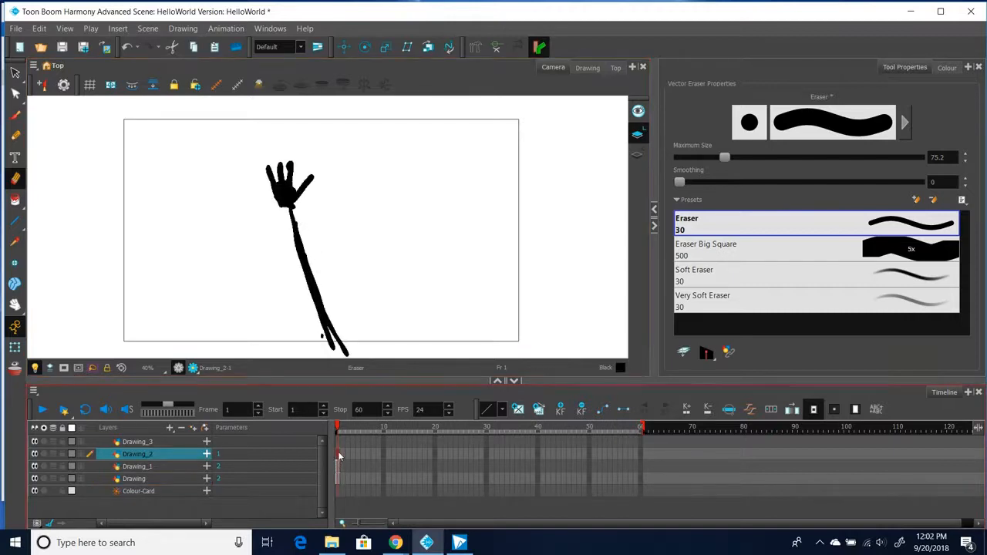
pyautogui.moveTo(292, 219)
pyautogui.mouseDown()
pyautogui.moveTo(312, 285)
pyautogui.moveTo(313, 271)
pyautogui.moveTo(319, 334)
pyautogui.moveTo(328, 305)
pyautogui.moveTo(330, 345)
pyautogui.moveTo(316, 291)
pyautogui.moveTo(345, 348)
pyautogui.moveTo(331, 290)
pyautogui.moveTo(339, 300)
pyautogui.moveTo(327, 343)
pyautogui.mouseUp()
pyautogui.click(341, 468)
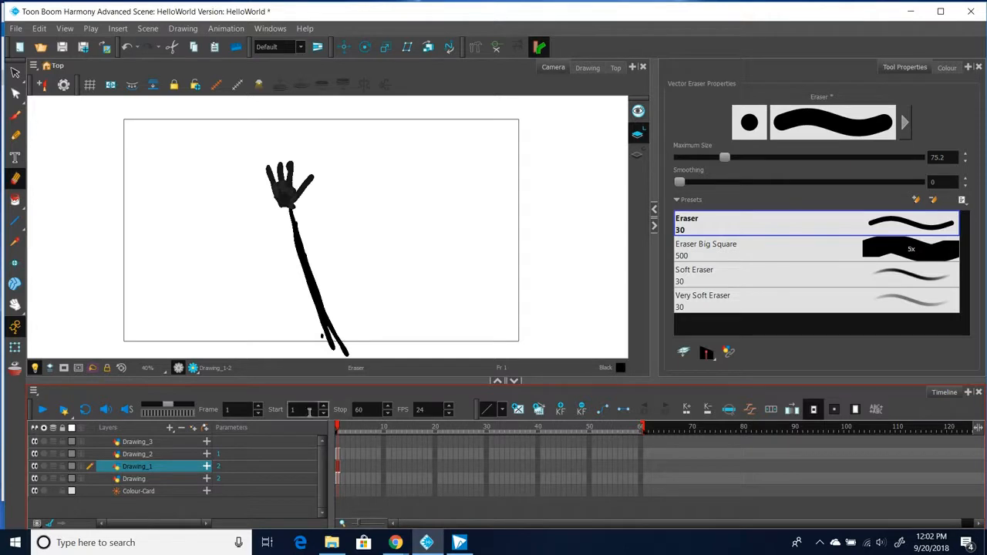
# Turn on onion skin for Drawing and Drawing_2 and erase the hand on frame 1 of Drawing_1.
pyautogui.click(52, 478)
pyautogui.click(53, 455)
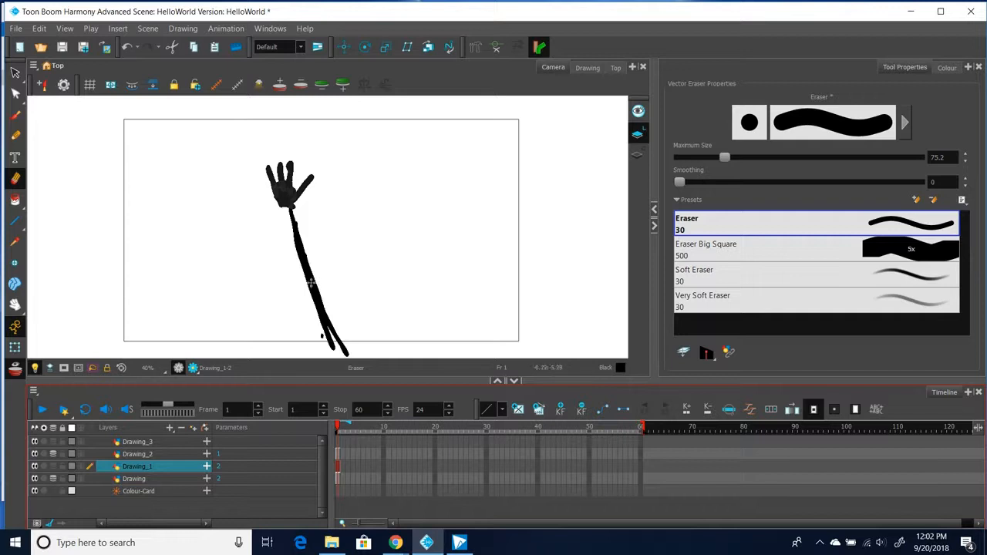
pyautogui.scroll(1, 320, 272)
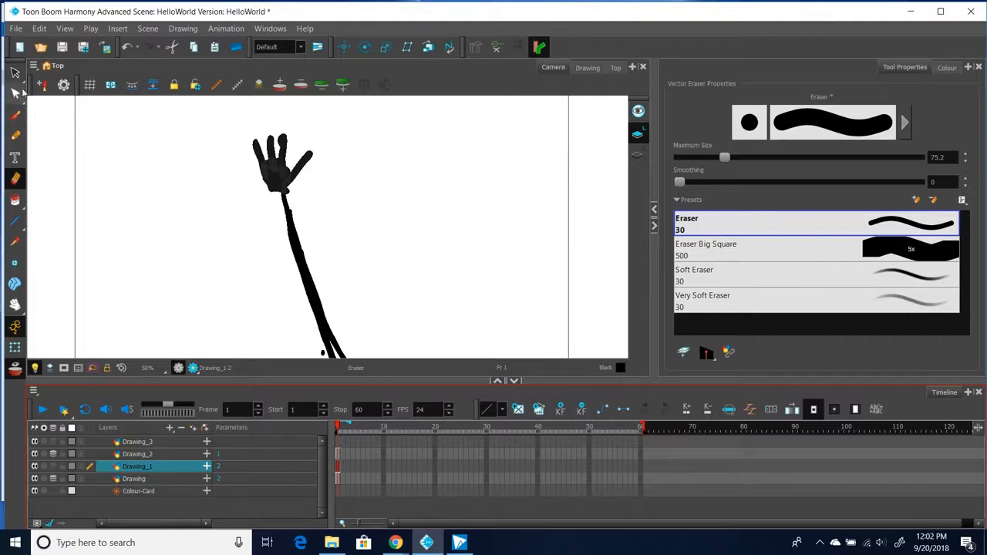
pyautogui.moveTo(270, 186)
pyautogui.mouseDown()
pyautogui.moveTo(264, 175)
pyautogui.moveTo(266, 194)
pyautogui.moveTo(272, 187)
pyautogui.mouseUp()
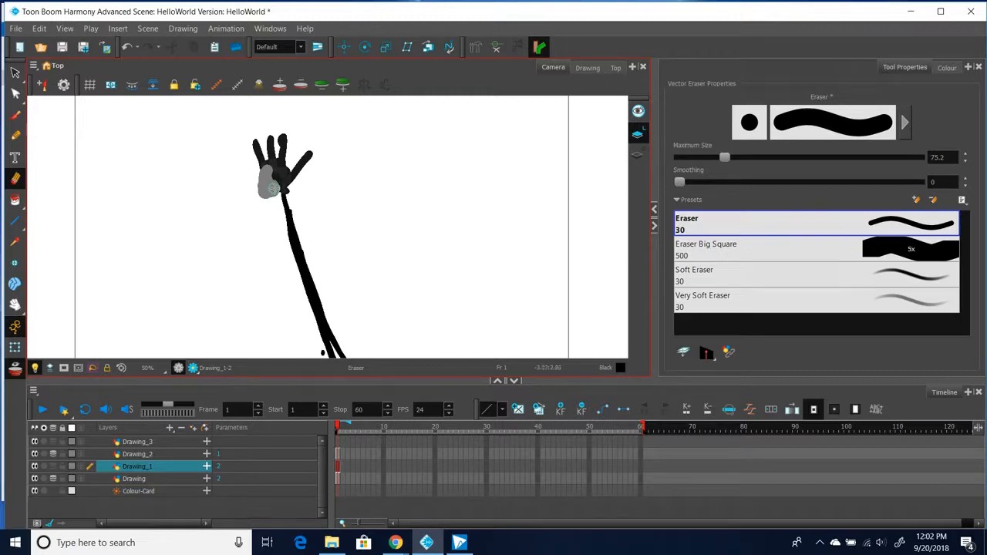
pyautogui.moveTo(275, 187)
pyautogui.mouseDown()
pyautogui.moveTo(298, 190)
pyautogui.moveTo(310, 157)
pyautogui.moveTo(287, 171)
pyautogui.moveTo(282, 150)
pyautogui.moveTo(262, 138)
pyautogui.moveTo(249, 158)
pyautogui.moveTo(276, 157)
pyautogui.mouseUp()
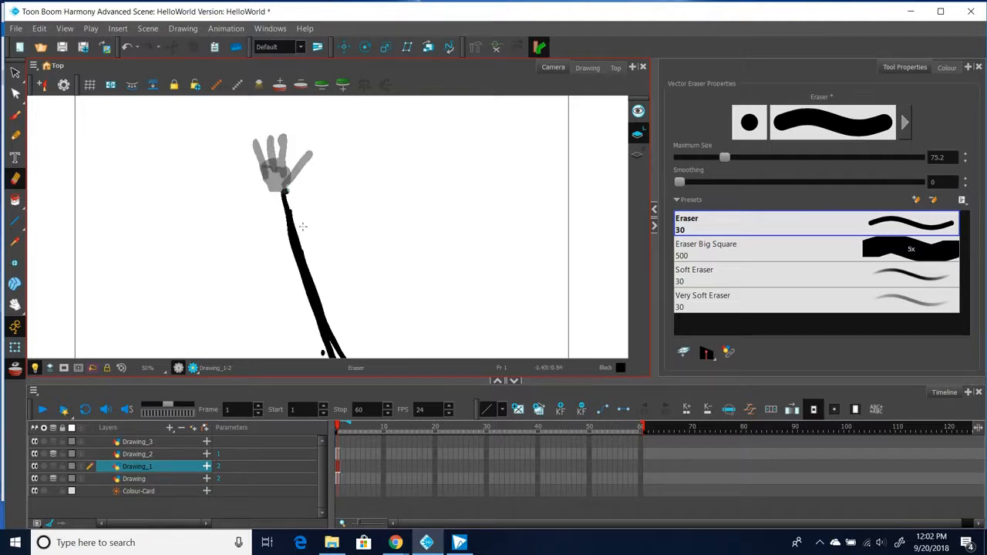
# Erase the arm below the elbow on frame 1 of Drawing_1, keeping only the forearm.
pyautogui.click(15, 304)
pyautogui.moveTo(211, 316); pyautogui.dragTo(204, 273)
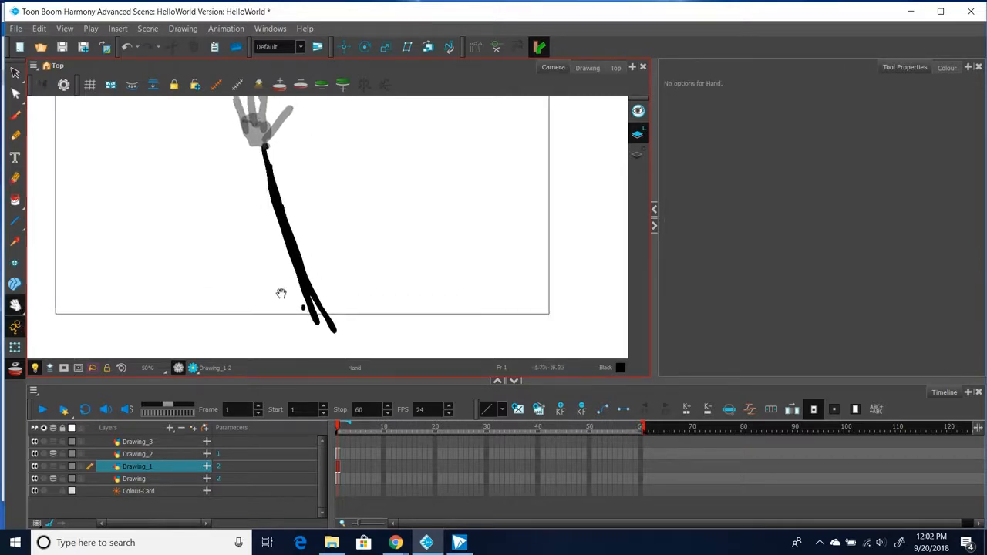
pyautogui.click(15, 180)
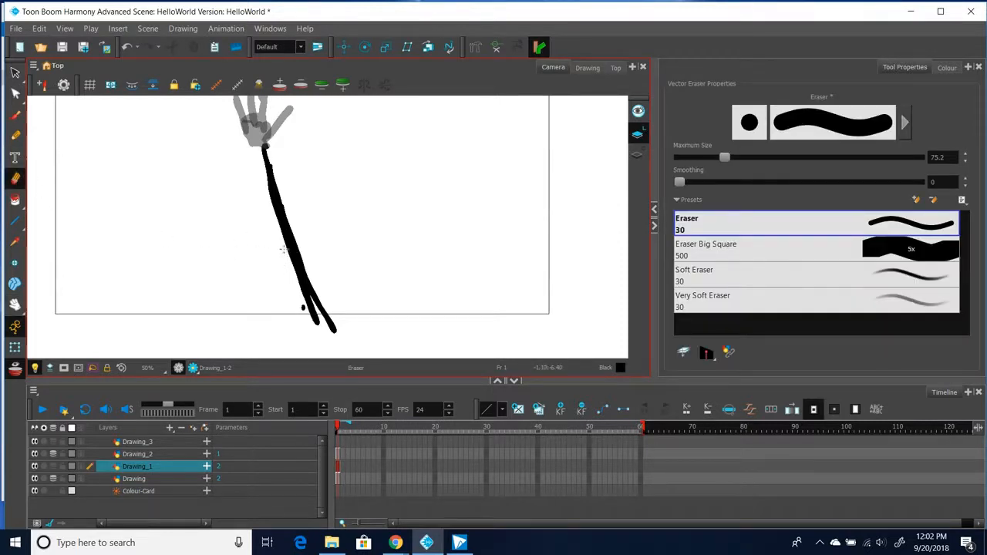
pyautogui.moveTo(283, 250)
pyautogui.mouseDown()
pyautogui.moveTo(309, 313)
pyautogui.moveTo(304, 270)
pyautogui.moveTo(312, 313)
pyautogui.moveTo(320, 328)
pyautogui.moveTo(315, 313)
pyautogui.moveTo(326, 314)
pyautogui.moveTo(339, 333)
pyautogui.mouseUp()
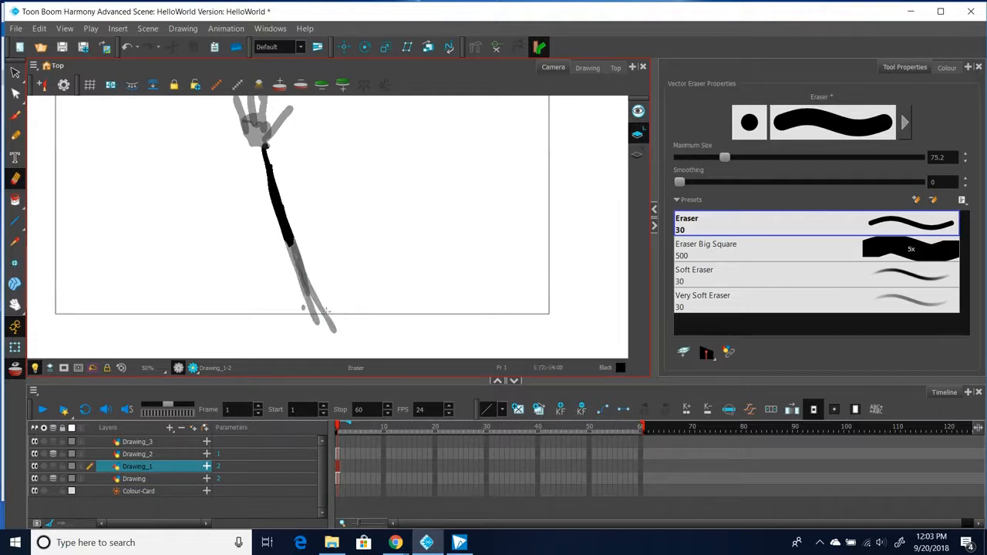
pyautogui.click(15, 72)
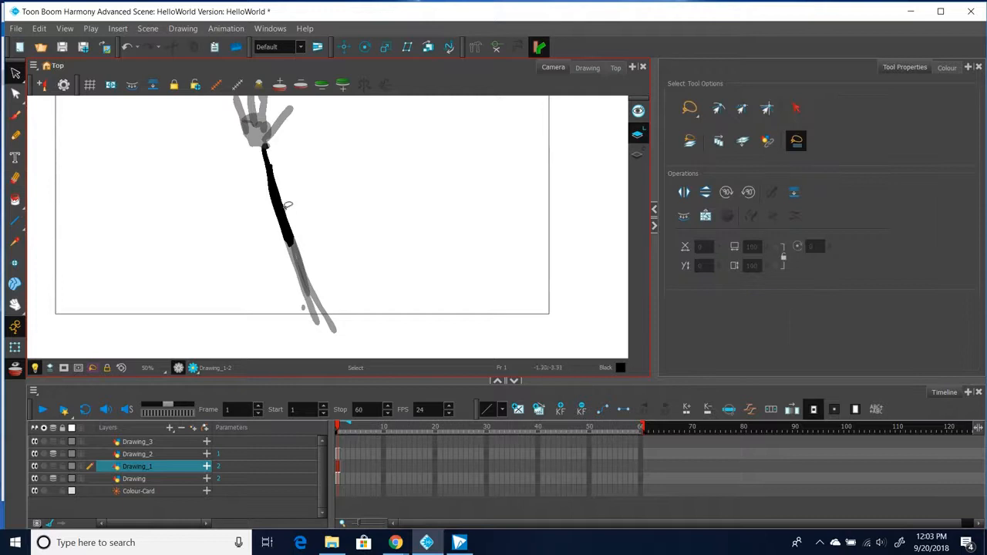
pyautogui.click(281, 202)
pyautogui.moveTo(282, 216); pyautogui.dragTo(287, 217)
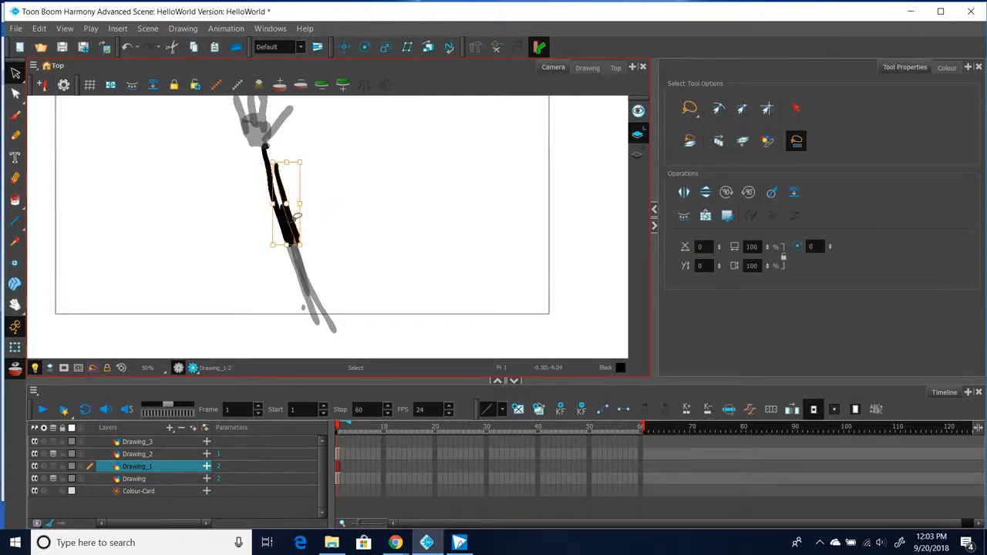
pyautogui.hotkey('ctrl', 'z')
pyautogui.hotkey('ctrl', 'z')
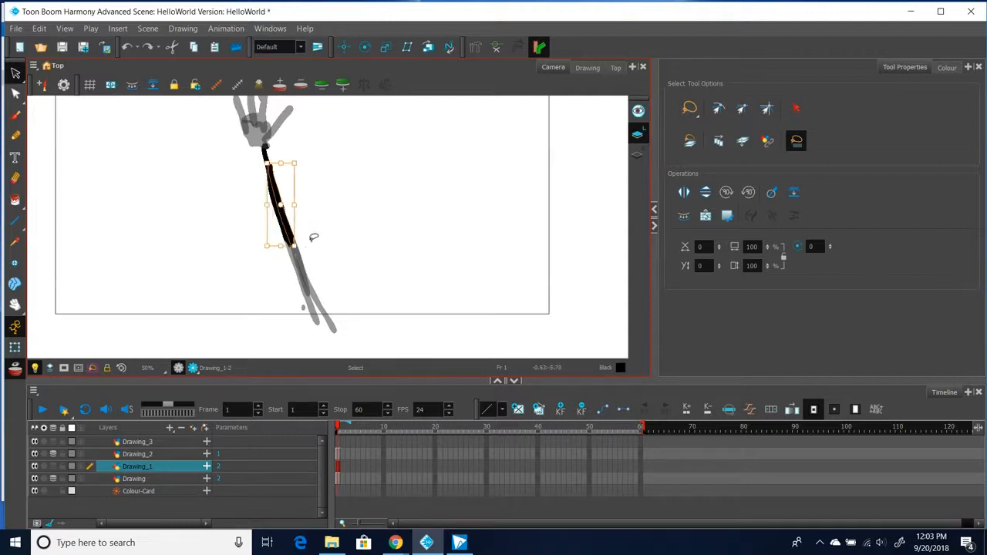
pyautogui.click(323, 193)
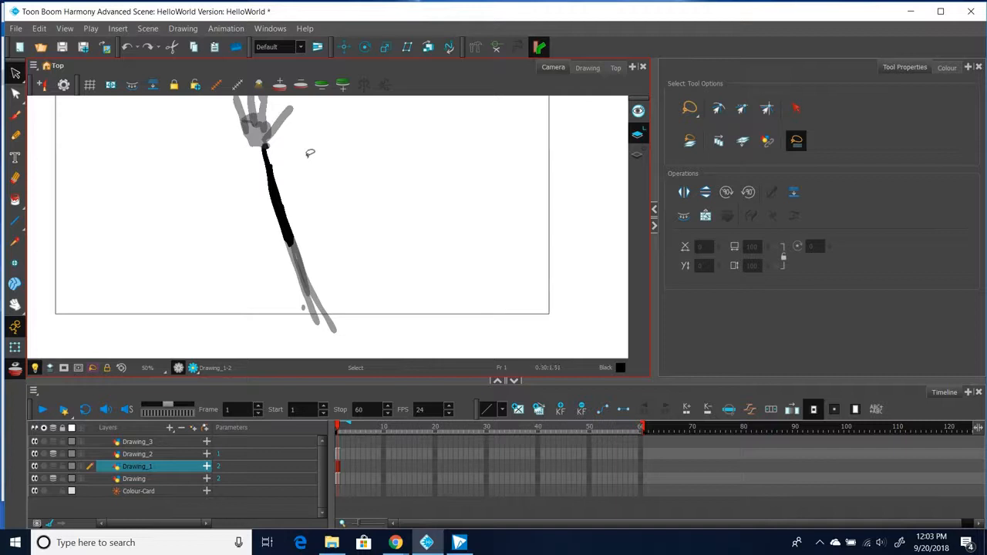
# Move the whole forearm on Drawing_1 slightly away from the upper arm and erase its uneven elbow end into a rounded one.
pyautogui.moveTo(308, 152)
pyautogui.mouseDown()
pyautogui.moveTo(269, 159)
pyautogui.moveTo(247, 197)
pyautogui.moveTo(283, 215)
pyautogui.moveTo(306, 157)
pyautogui.mouseUp()
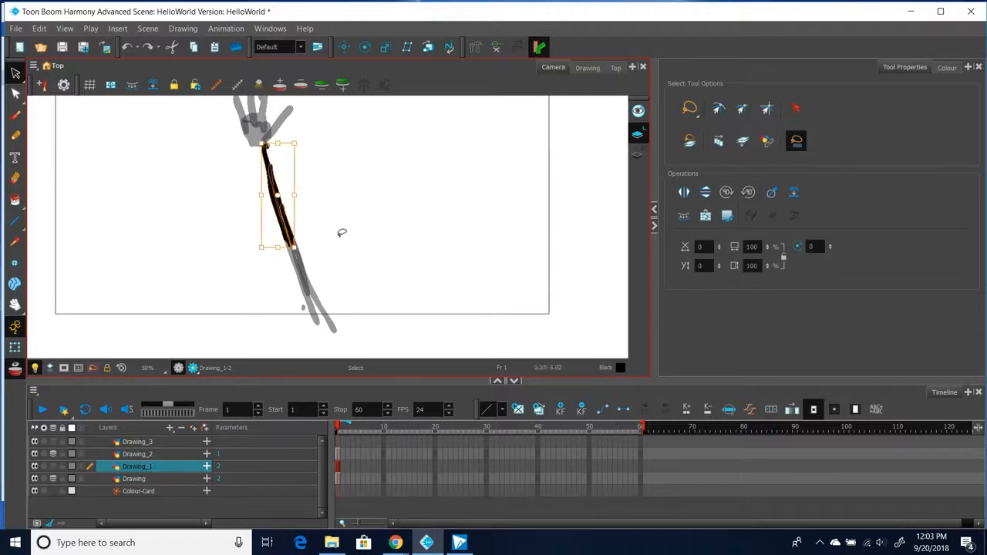
pyautogui.moveTo(284, 226); pyautogui.dragTo(294, 221)
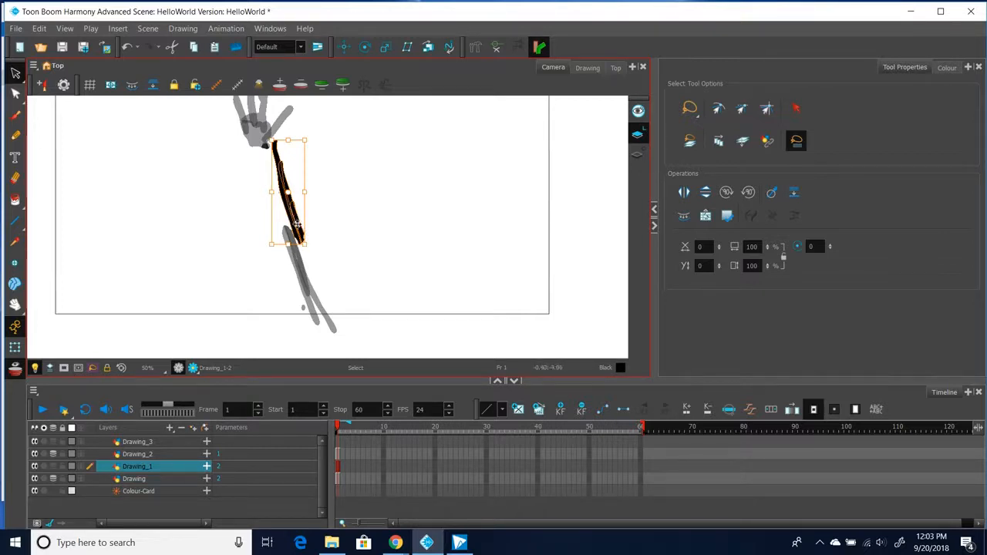
pyautogui.click(15, 178)
pyautogui.moveTo(279, 239)
pyautogui.mouseDown()
pyautogui.moveTo(293, 245)
pyautogui.moveTo(308, 232)
pyautogui.moveTo(290, 239)
pyautogui.mouseUp()
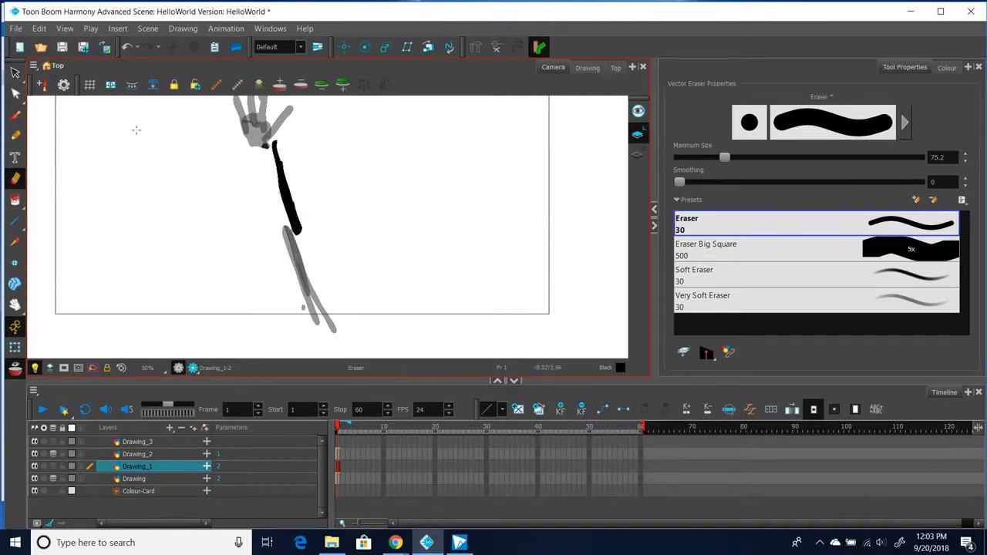
# Move the trimmed forearm on Drawing_1 back into line between the hand and the upper arm.
pyautogui.click(14, 73)
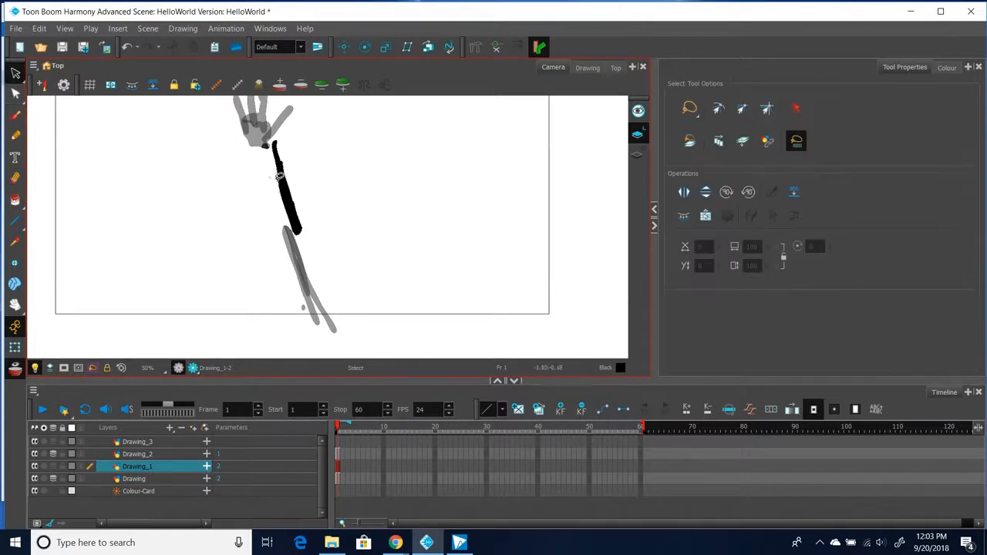
pyautogui.click(278, 176)
pyautogui.moveTo(286, 200); pyautogui.dragTo(278, 209)
pyautogui.click(307, 213)
pyautogui.click(298, 225)
pyautogui.press('Delete')
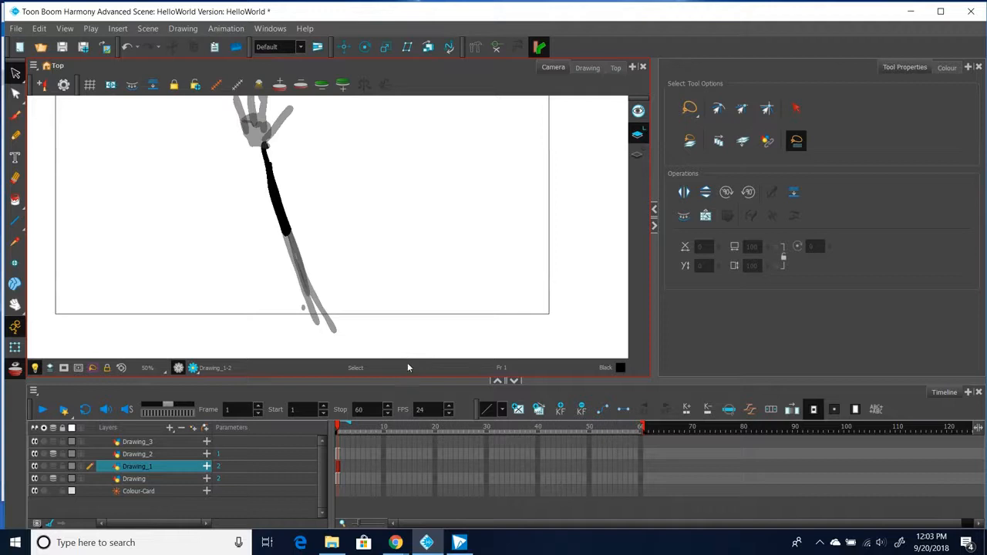
# Examine frame 1 of Drawing, Drawing_1 and Drawing_2 to check how the separate arm parts line up.
pyautogui.click(339, 480)
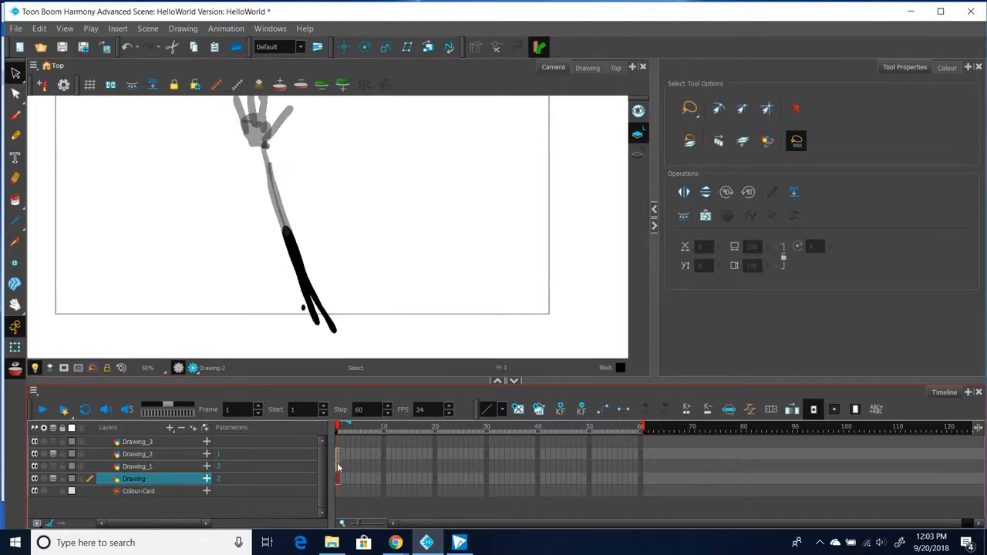
pyautogui.click(337, 465)
pyautogui.click(338, 454)
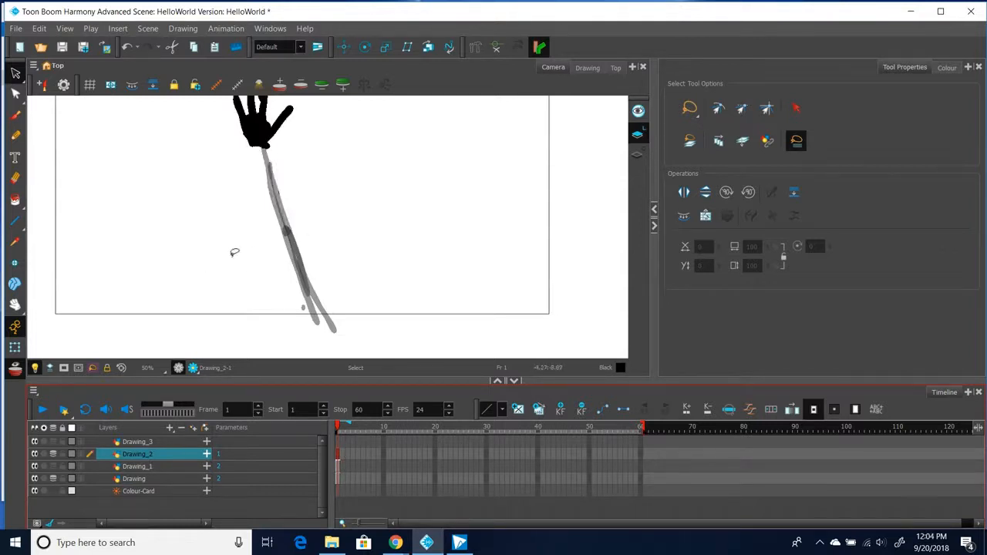
pyautogui.click(109, 162)
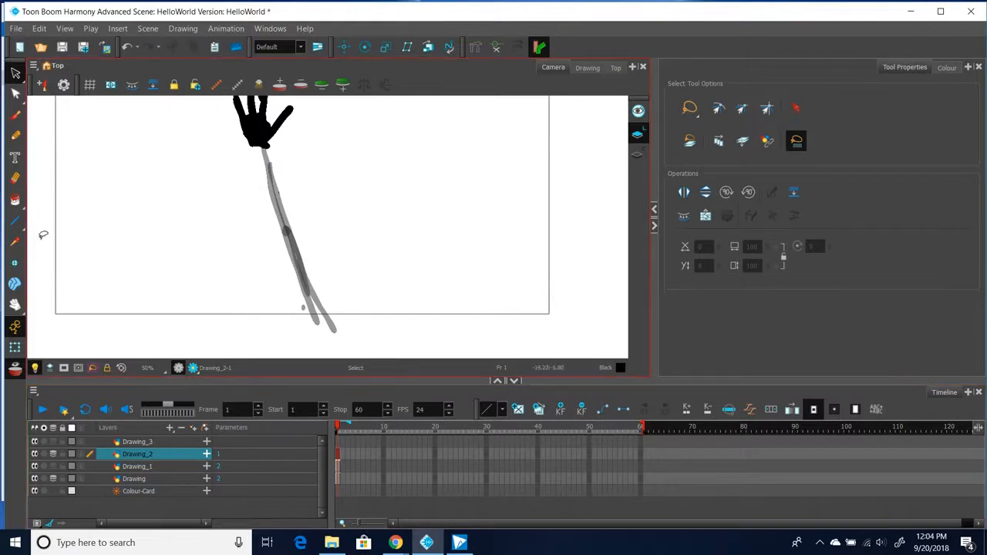
pyautogui.click(14, 304)
pyautogui.moveTo(243, 267); pyautogui.dragTo(224, 280)
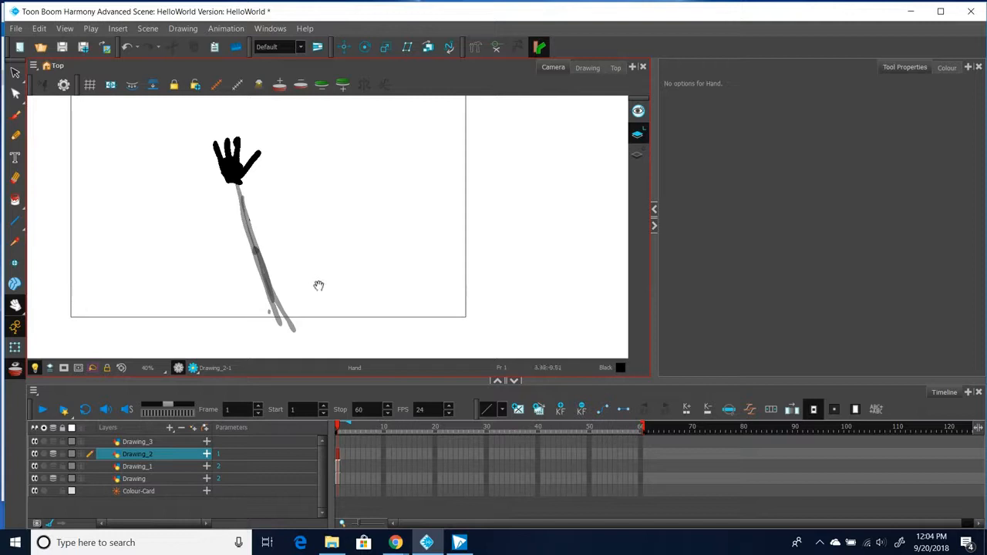
pyautogui.click(338, 478)
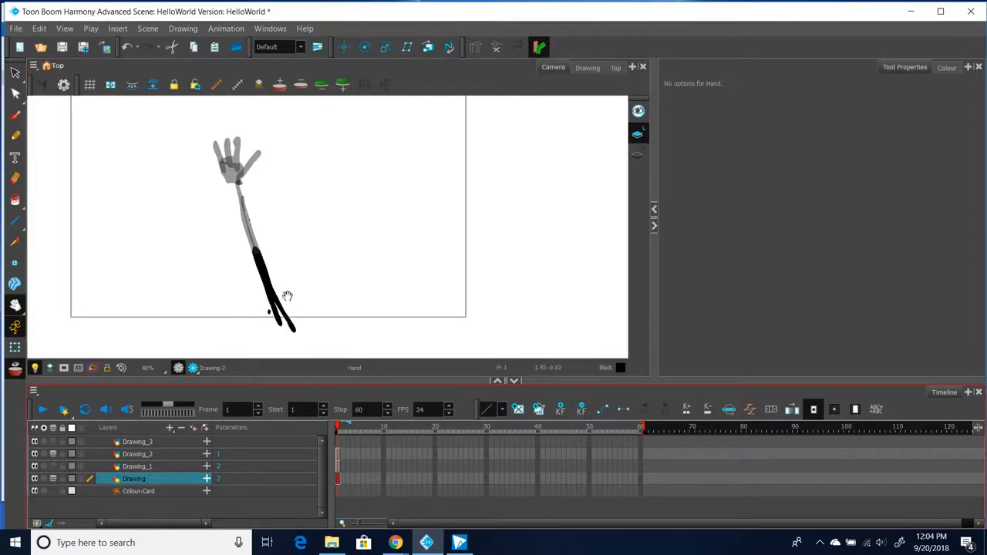
pyautogui.click(340, 258)
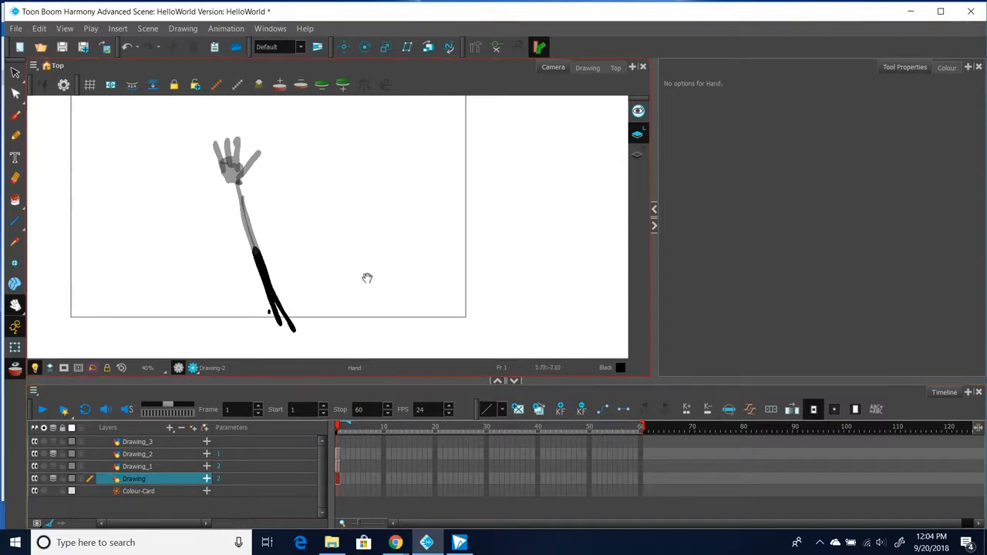
pyautogui.moveTo(360, 271); pyautogui.dragTo(384, 288)
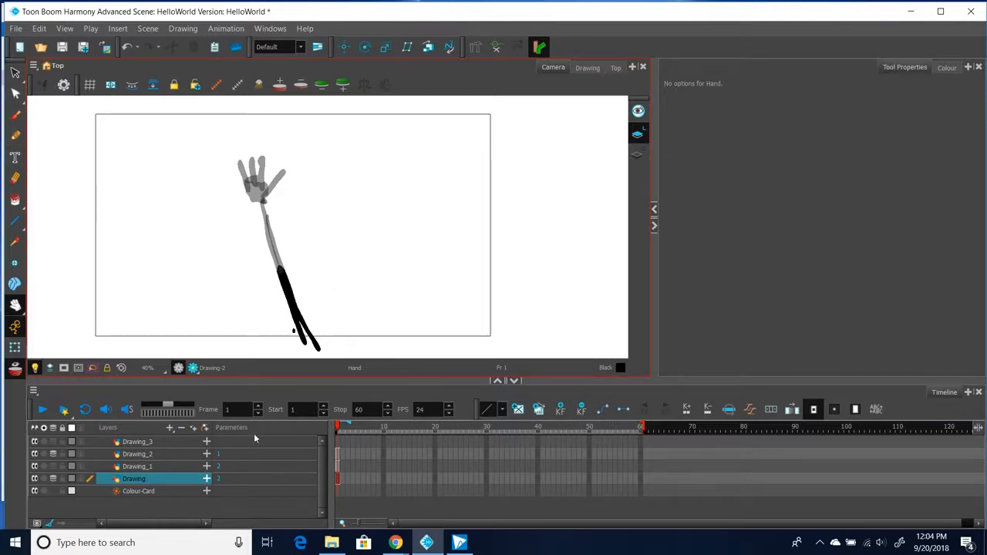
# Expand the Drawing layer's parameters and look through its position, rotation, scale and skew entries.
pyautogui.click(205, 479)
pyautogui.scroll(-1, 304, 490)
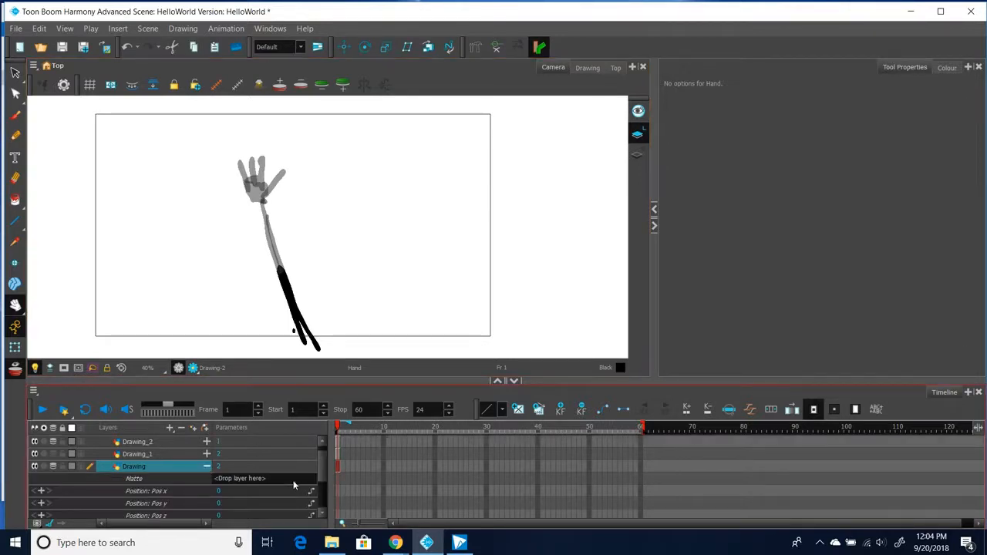
pyautogui.scroll(-1, 292, 485)
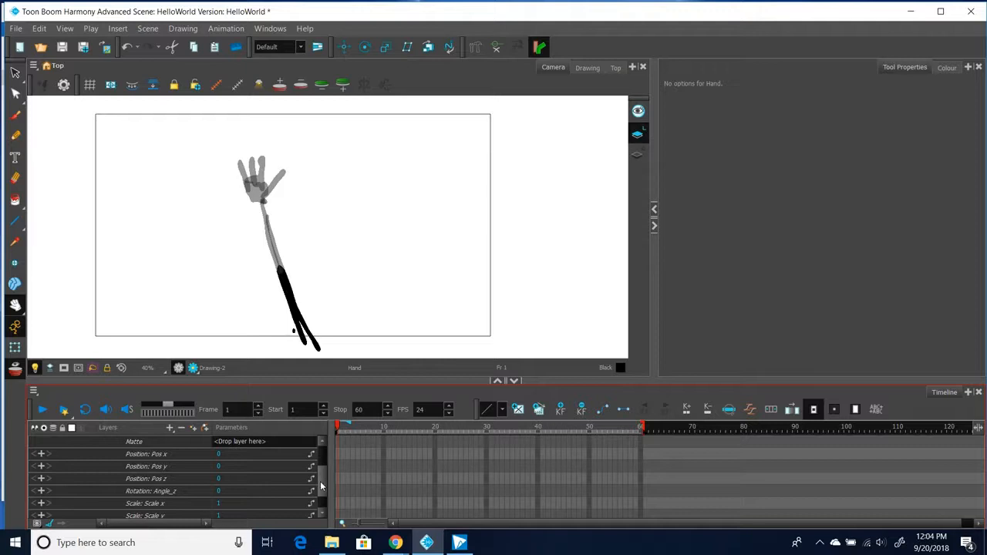
pyautogui.scroll(-1, 322, 481)
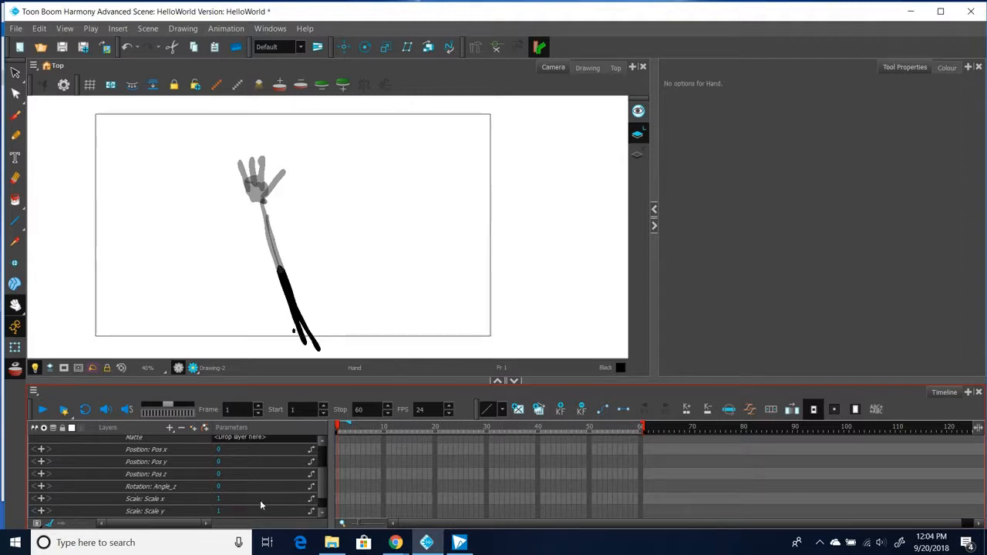
pyautogui.scroll(-3, 321, 481)
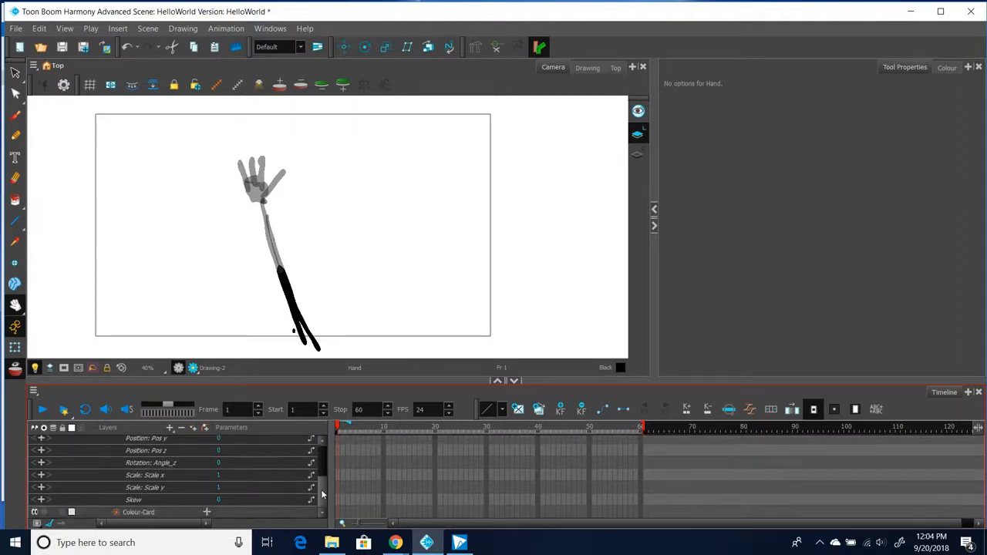
pyautogui.scroll(5, 321, 480)
pyautogui.scroll(-1, 321, 480)
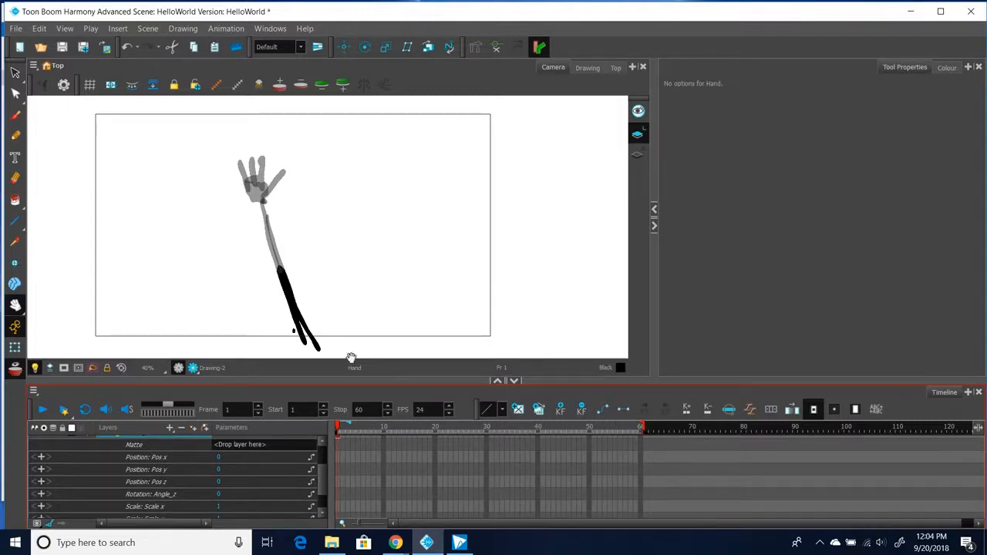
pyautogui.click(15, 72)
pyautogui.click(285, 301)
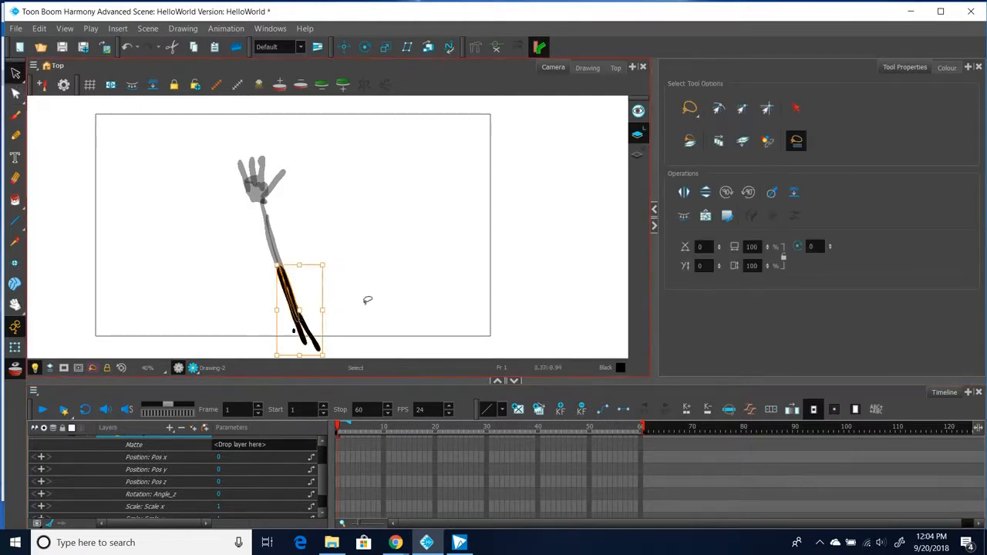
pyautogui.click(327, 291)
pyautogui.click(405, 524)
pyautogui.scroll(-3, 320, 486)
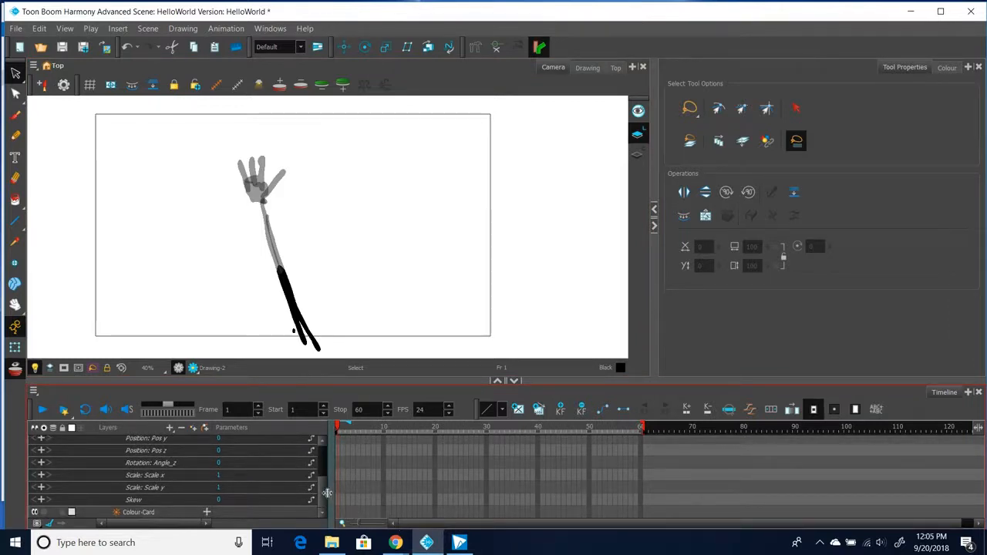
pyautogui.scroll(2, 324, 485)
pyautogui.scroll(2, 324, 485)
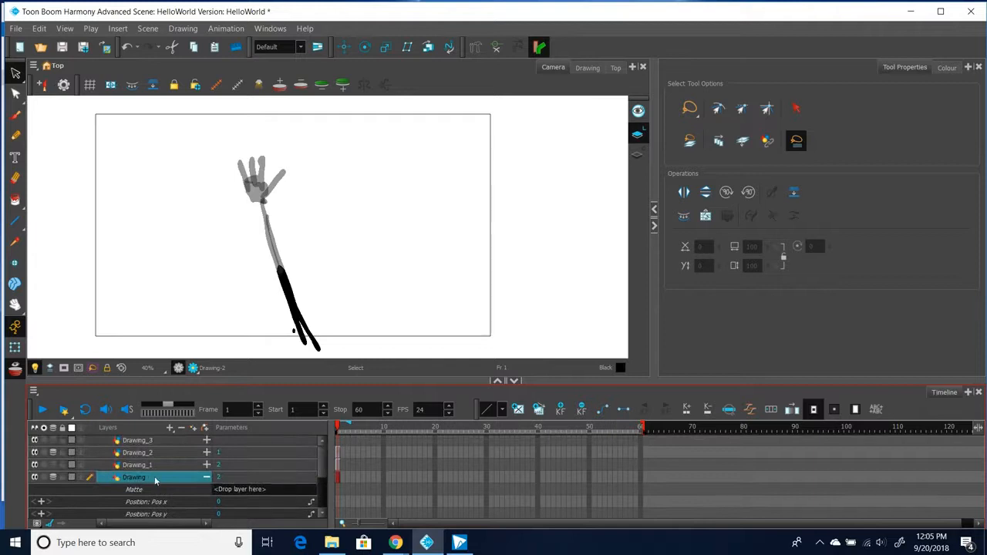
# Rename the Drawing layer as arm_upper and the Drawing_1 layer as arm_fore.
pyautogui.doubleClick(141, 479)
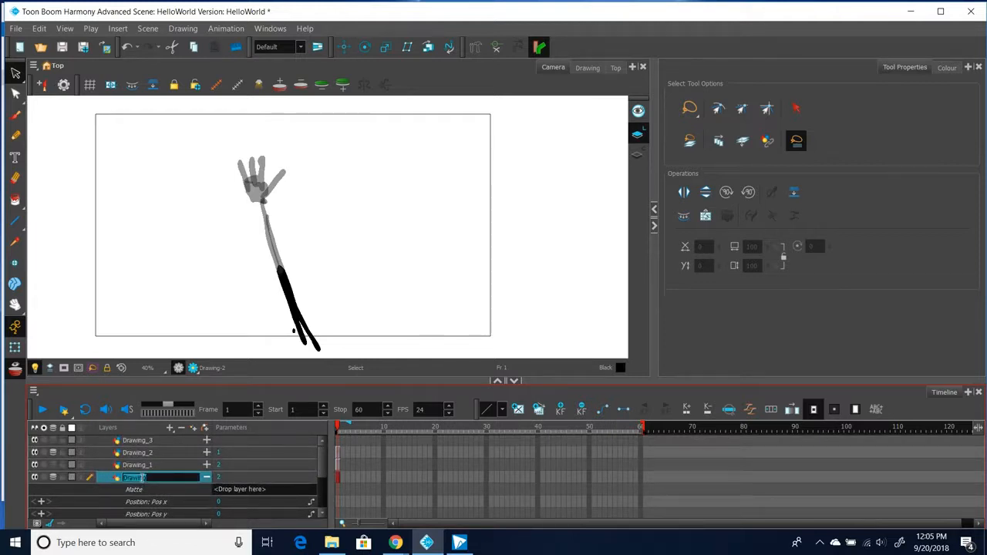
pyautogui.write('arm_upper')
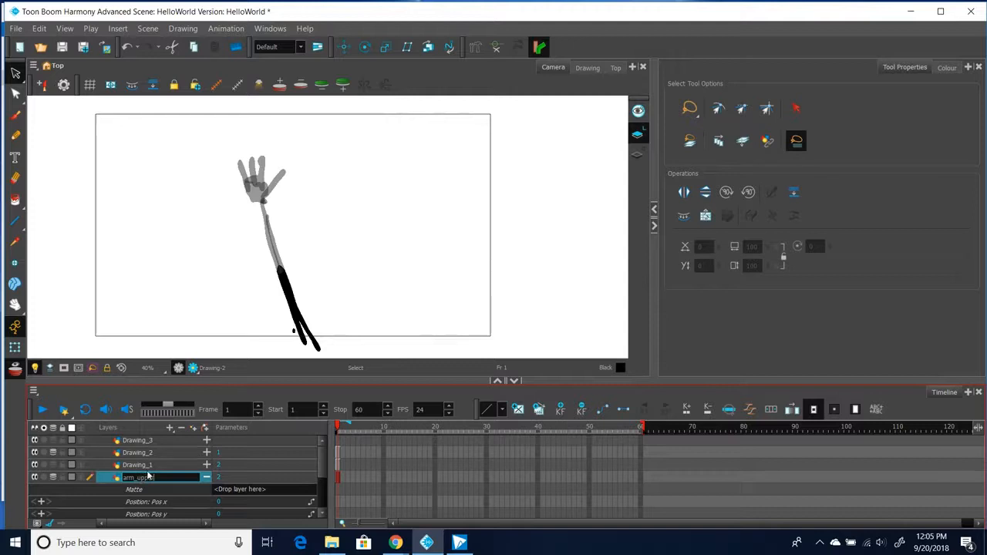
pyautogui.click(142, 467)
pyautogui.doubleClick(141, 467)
pyautogui.write('arm_fore')
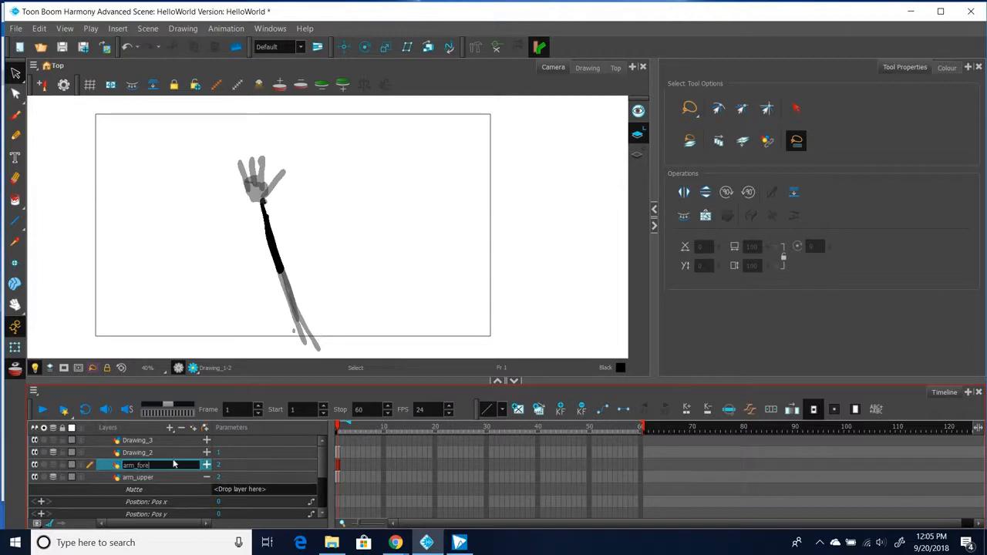
# Rename the Drawing_2 layer that holds the hand as arm_hand.
pyautogui.click(146, 454)
pyautogui.doubleClick(147, 454)
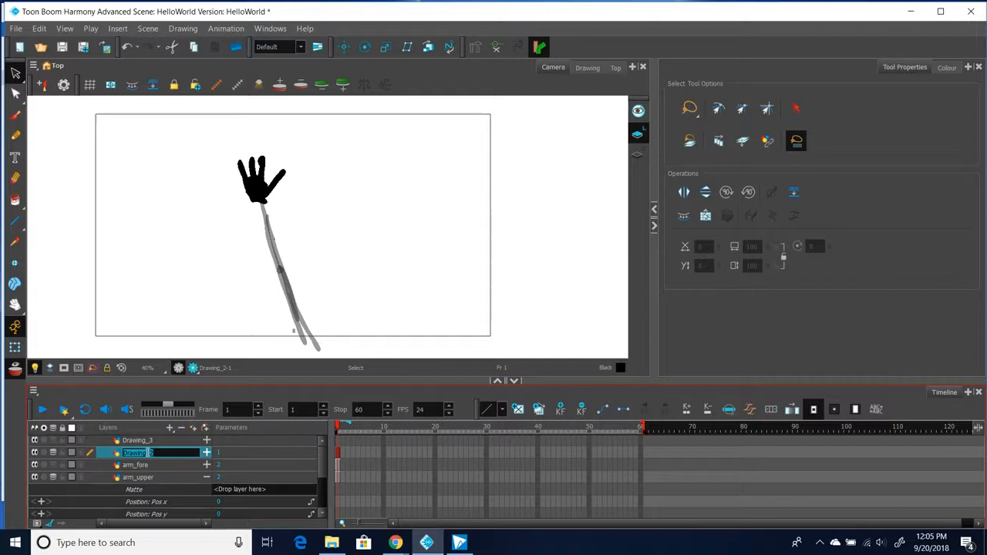
pyautogui.write('arm_han')
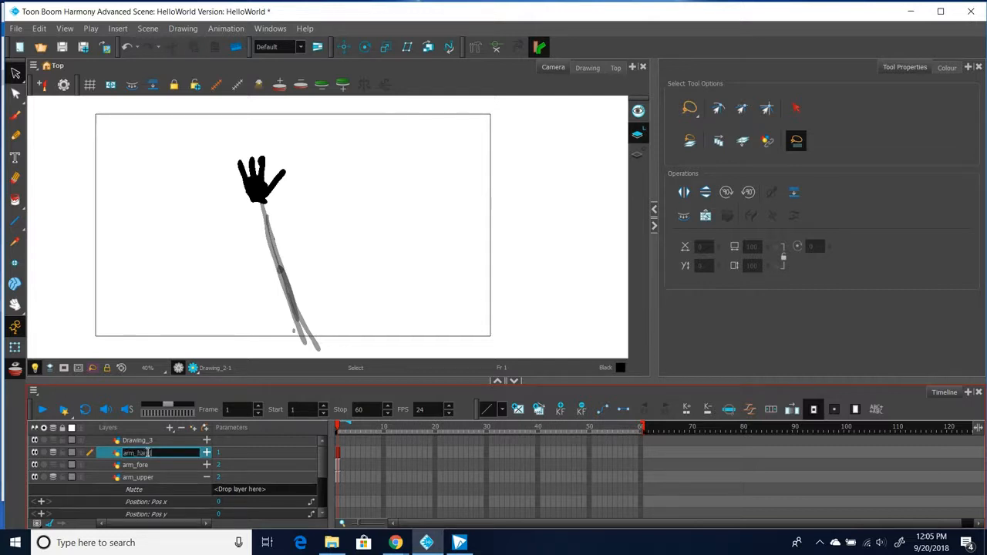
pyautogui.write('d')
# Delete the unused Drawing_3 layer from the timeline.
pyautogui.click(145, 443)
pyautogui.rightClick(145, 446)
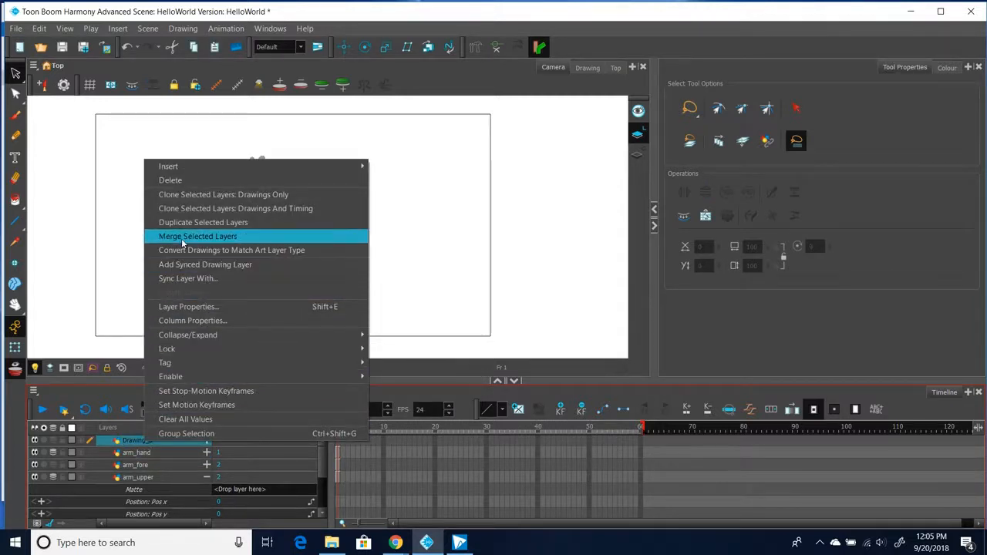
pyautogui.click(182, 180)
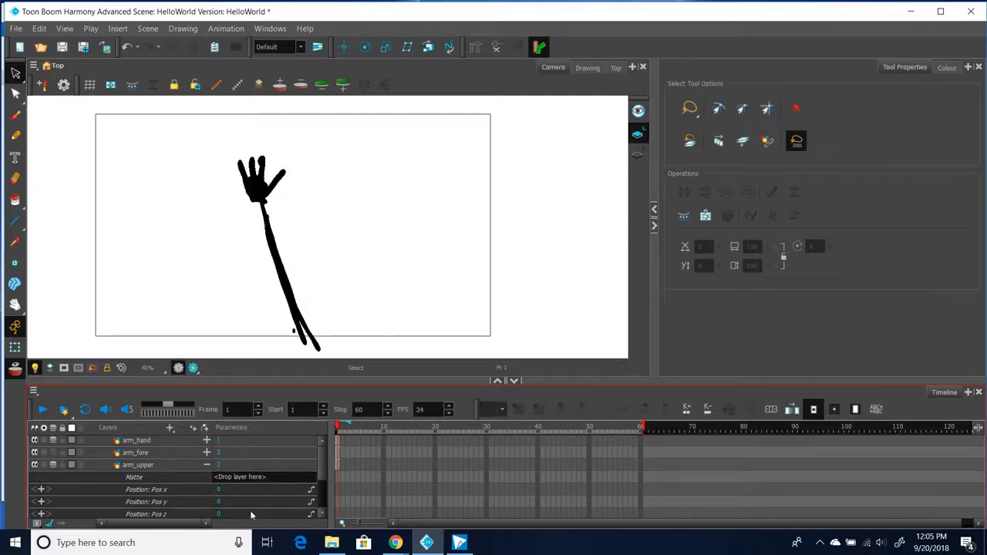
# Try rotating arm_upper about its default pivot with Angle_z values of 20 and -46, and undo both changes.
pyautogui.click(156, 465)
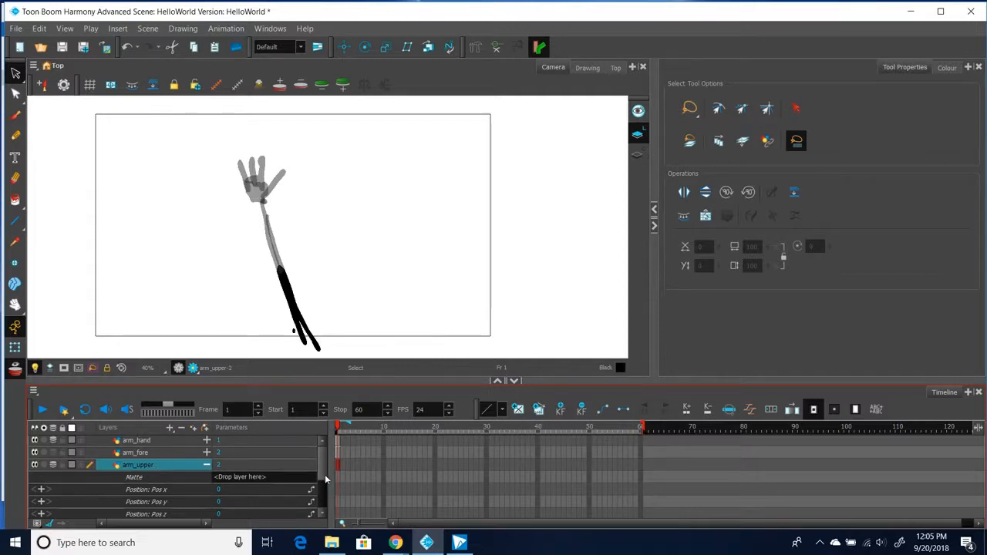
pyautogui.scroll(-3, 323, 472)
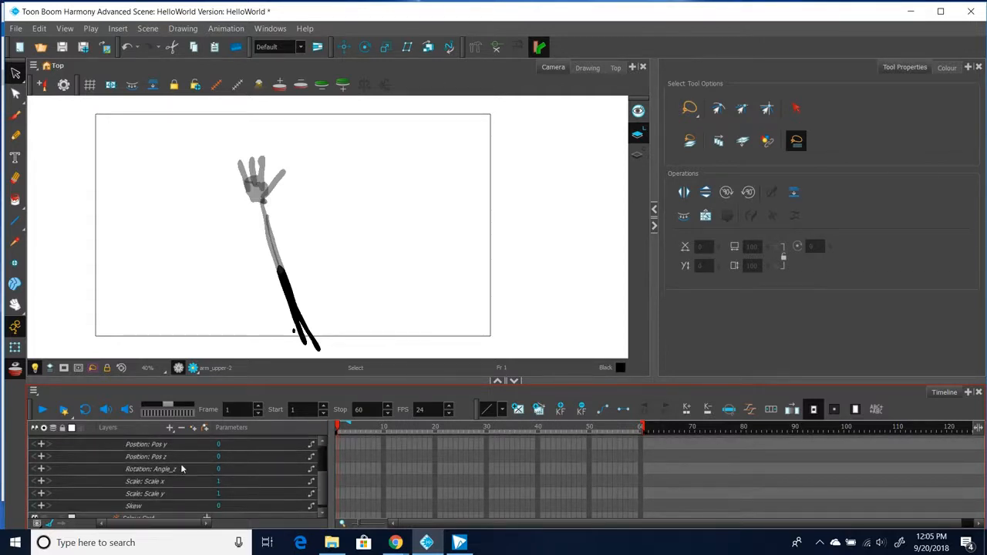
pyautogui.moveTo(324, 487); pyautogui.dragTo(321, 481)
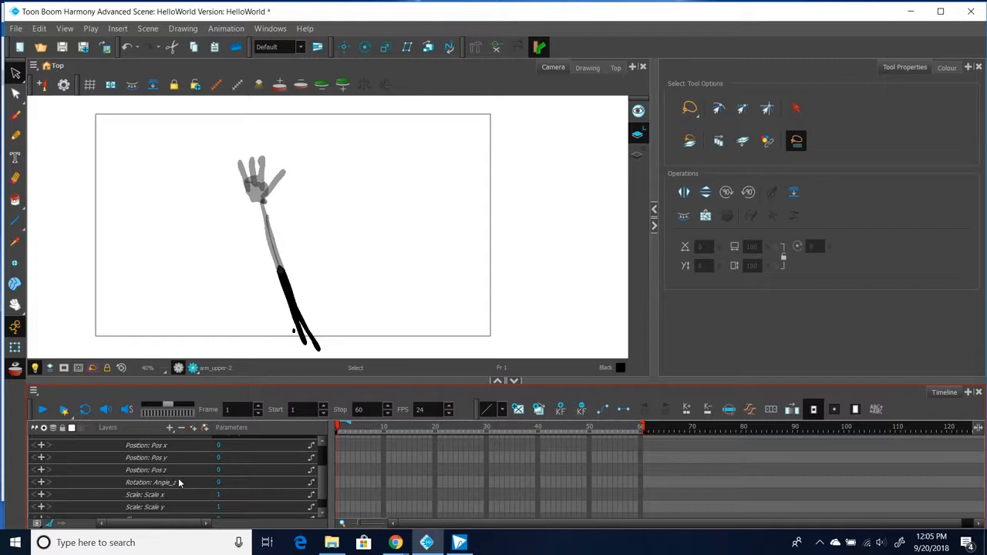
pyautogui.doubleClick(219, 482)
pyautogui.click(224, 474)
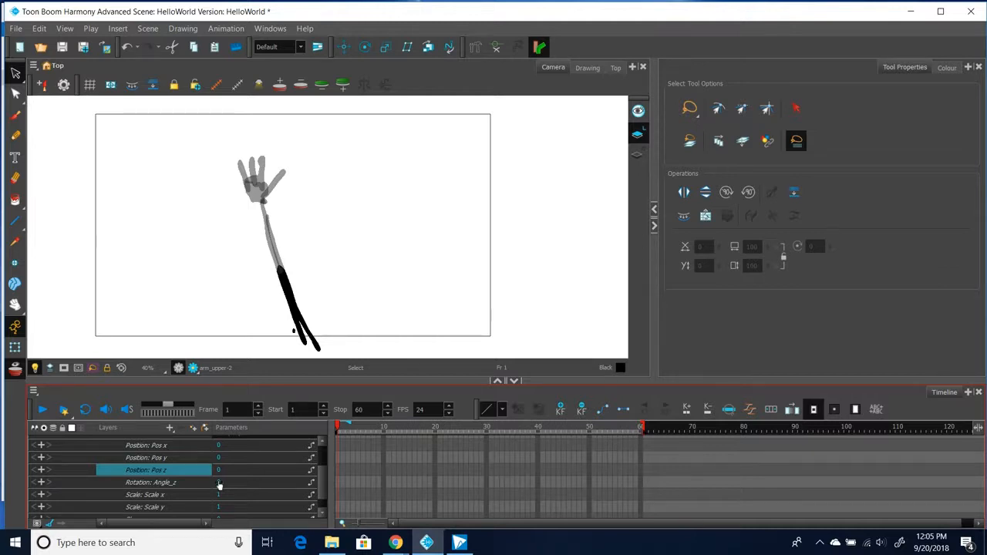
pyautogui.click(219, 483)
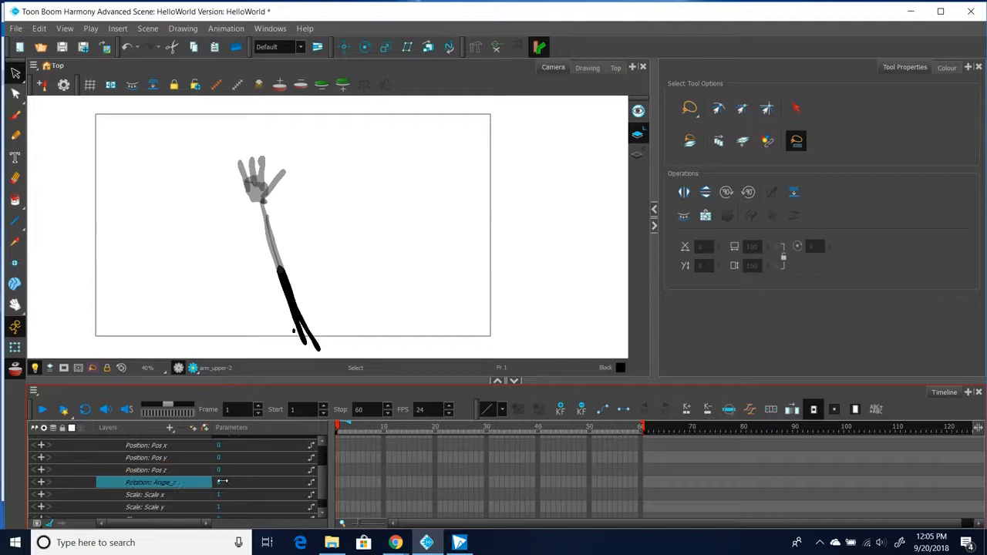
pyautogui.moveTo(233, 482); pyautogui.dragTo(227, 482)
pyautogui.press('Return')
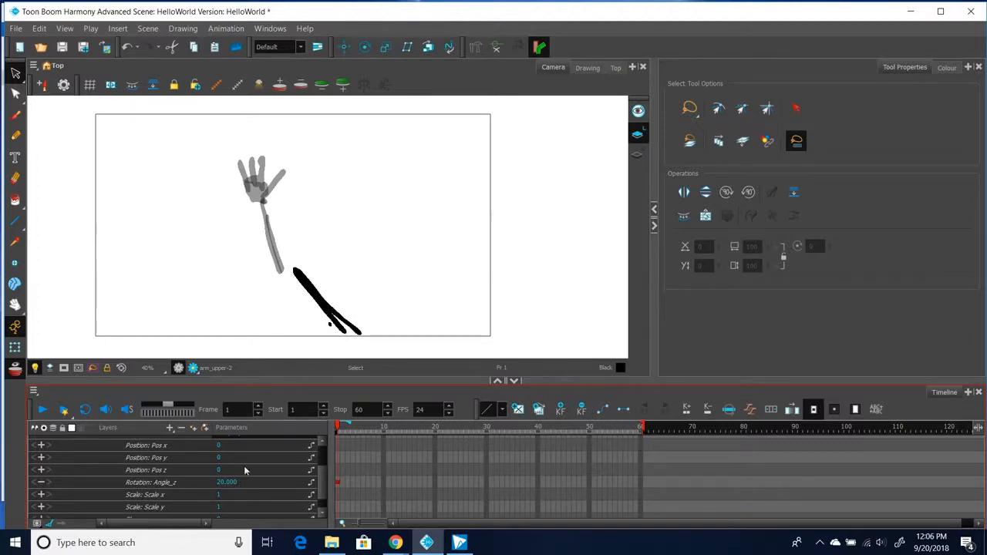
pyautogui.moveTo(228, 482); pyautogui.dragTo(195, 485)
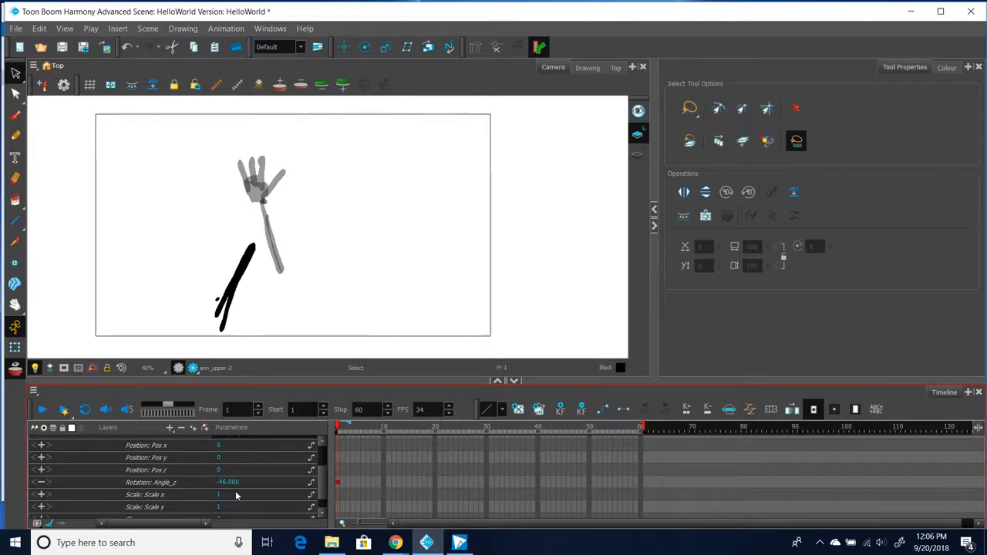
pyautogui.hotkey('ctrl', 'z')
pyautogui.hotkey('ctrl', 'z')
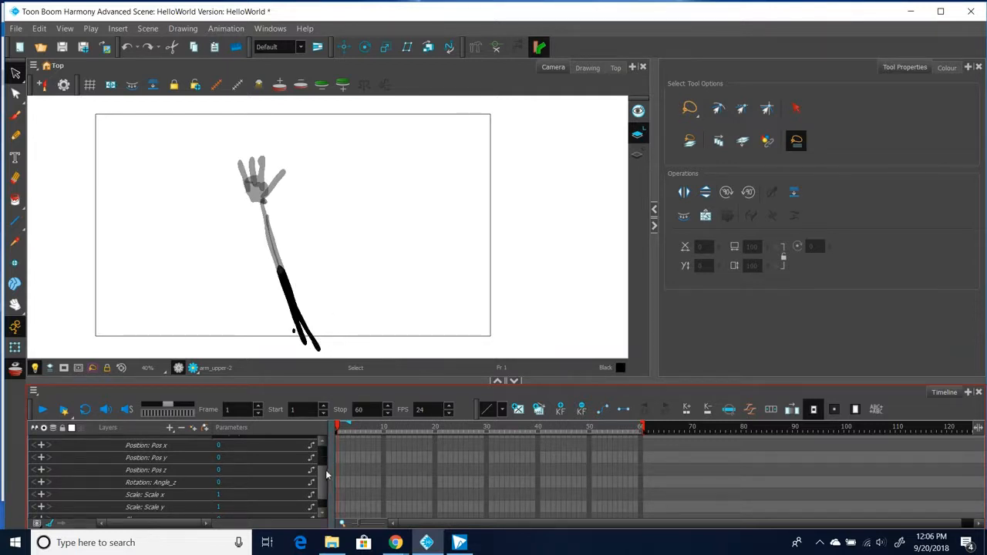
# Extend the exposure of the arm_upper, arm_fore and arm_hand drawings to frame 60.
pyautogui.moveTo(322, 475); pyautogui.dragTo(325, 461)
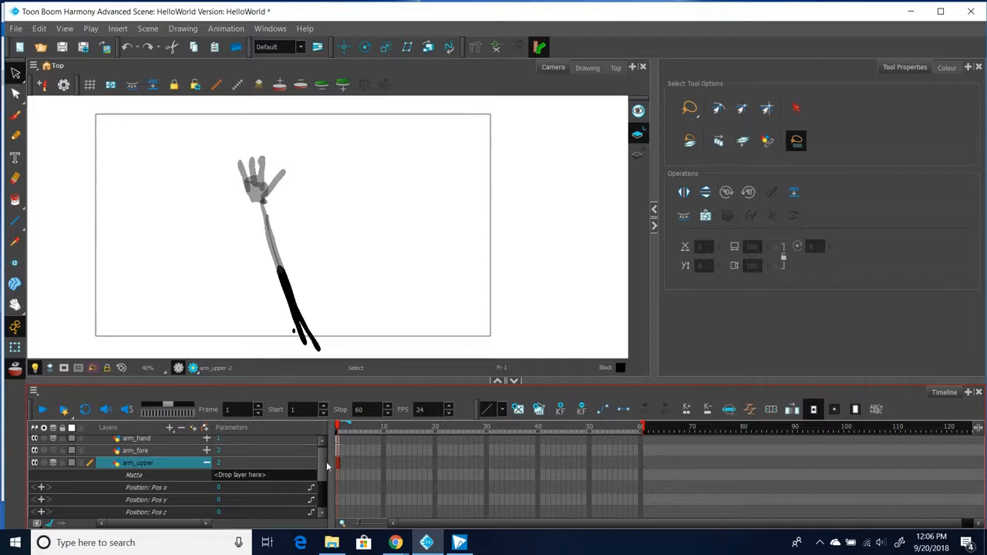
pyautogui.moveTo(323, 461); pyautogui.dragTo(324, 457)
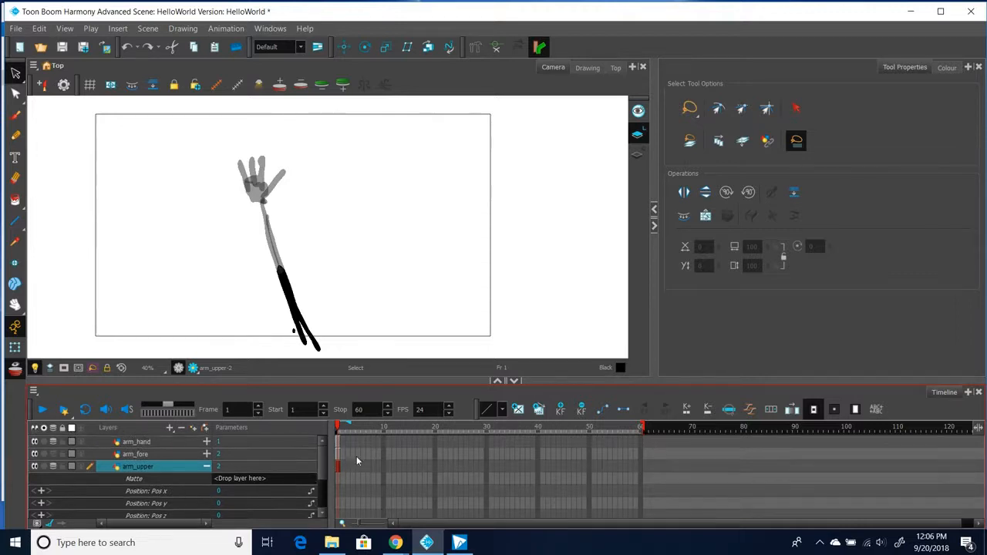
pyautogui.click(640, 466)
pyautogui.rightClick(641, 466)
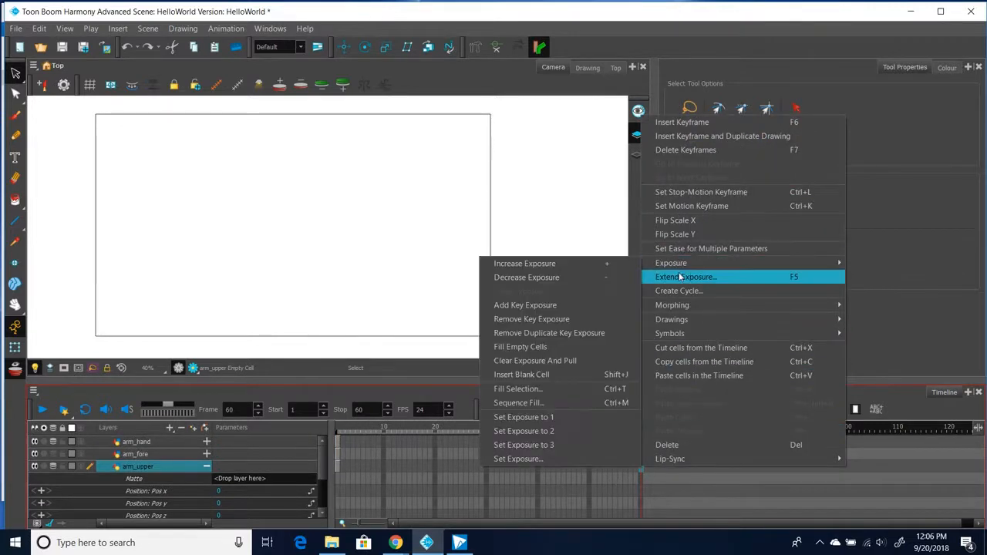
pyautogui.click(650, 277)
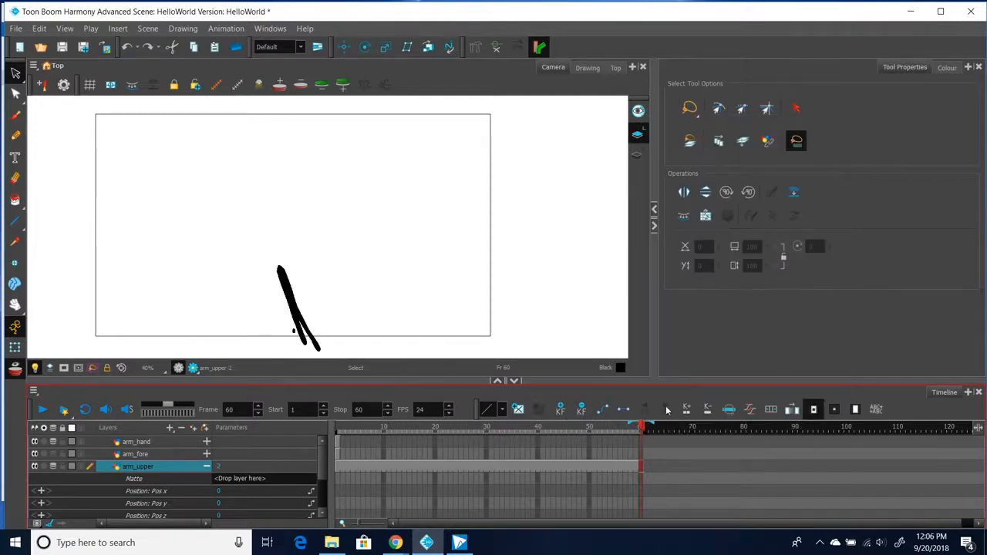
pyautogui.click(639, 451)
pyautogui.rightClick(639, 451)
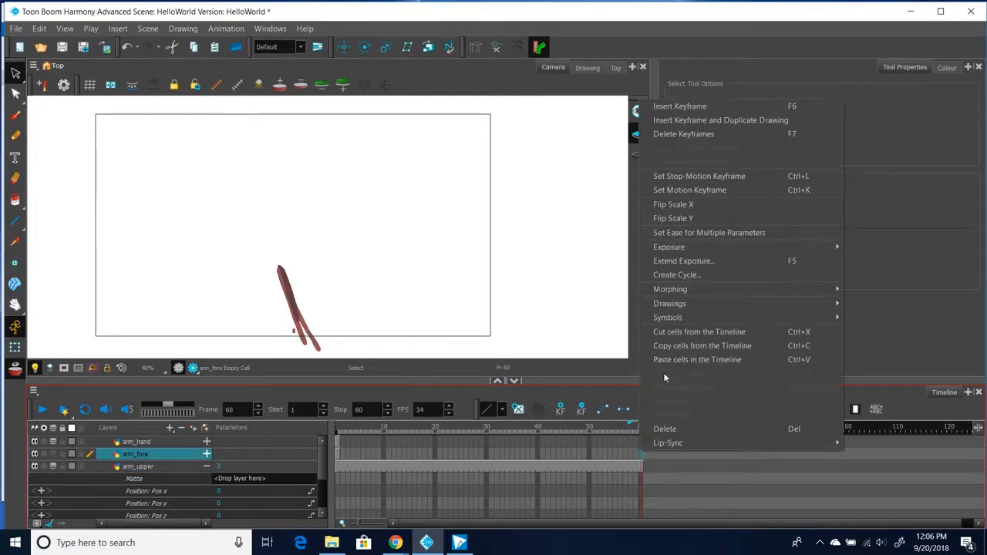
pyautogui.click(679, 261)
pyautogui.click(640, 441)
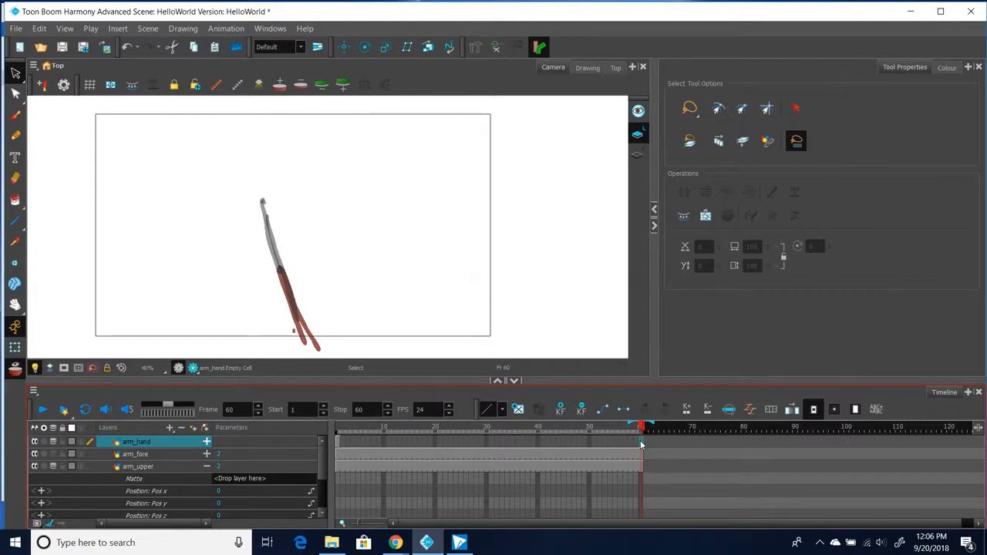
pyautogui.rightClick(640, 440)
pyautogui.click(679, 253)
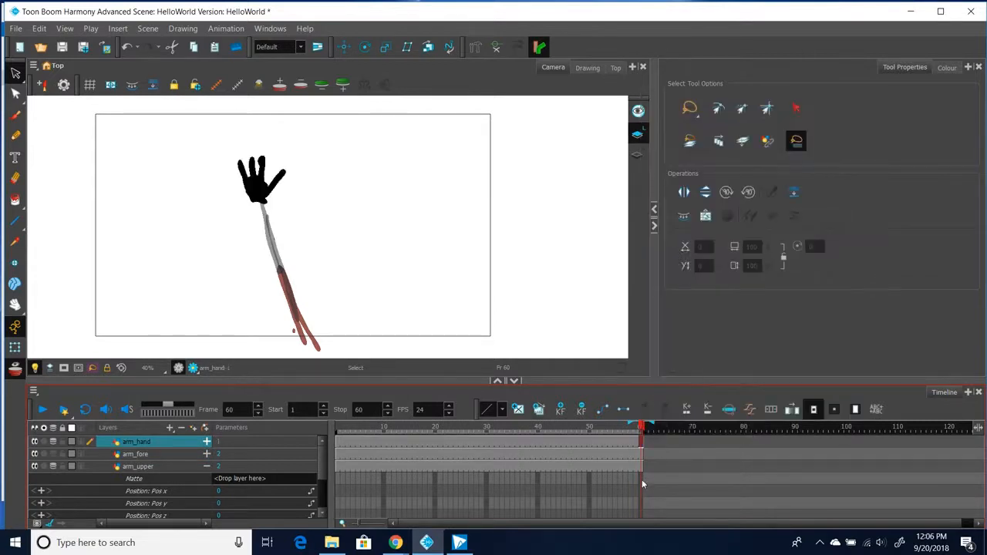
# Move arm_upper's permanent pivot to the shoulder end with the Rotate tool, and undo a small test rotation.
pyautogui.moveTo(360, 525); pyautogui.dragTo(362, 527)
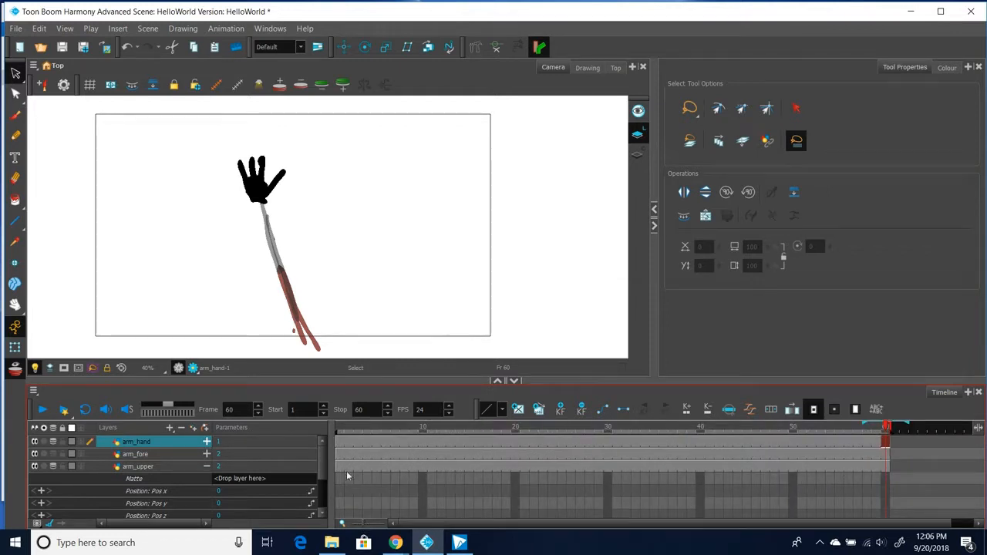
pyautogui.click(340, 467)
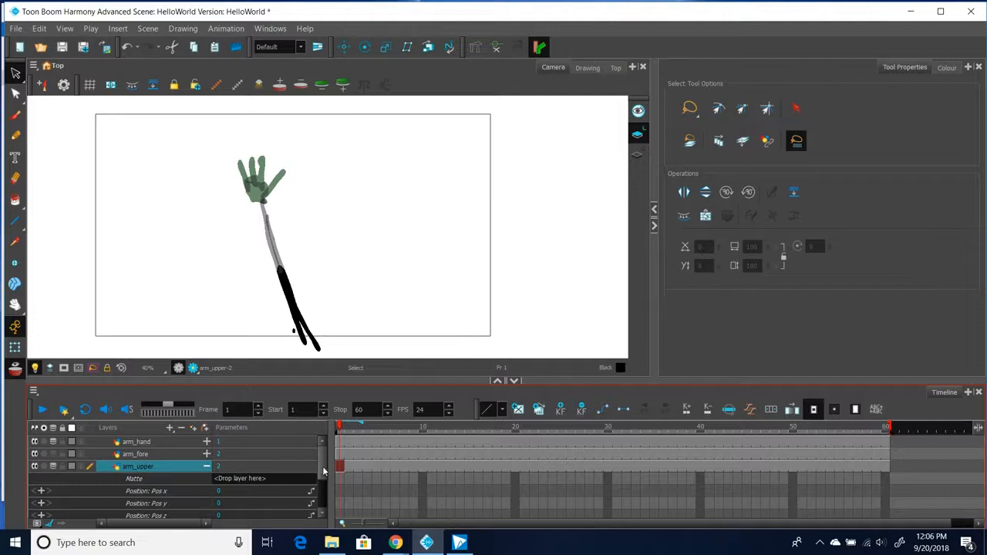
pyautogui.moveTo(323, 468); pyautogui.dragTo(320, 480)
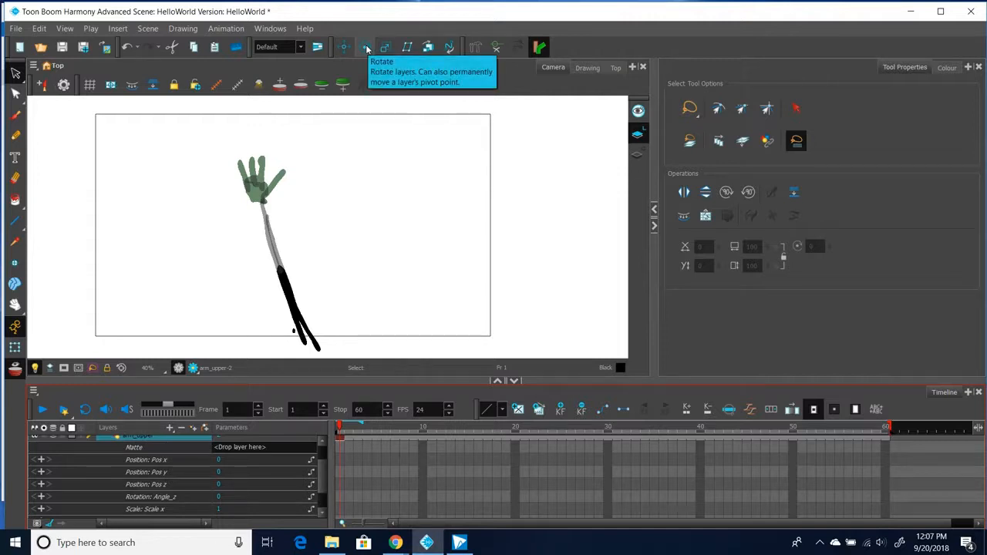
pyautogui.click(367, 48)
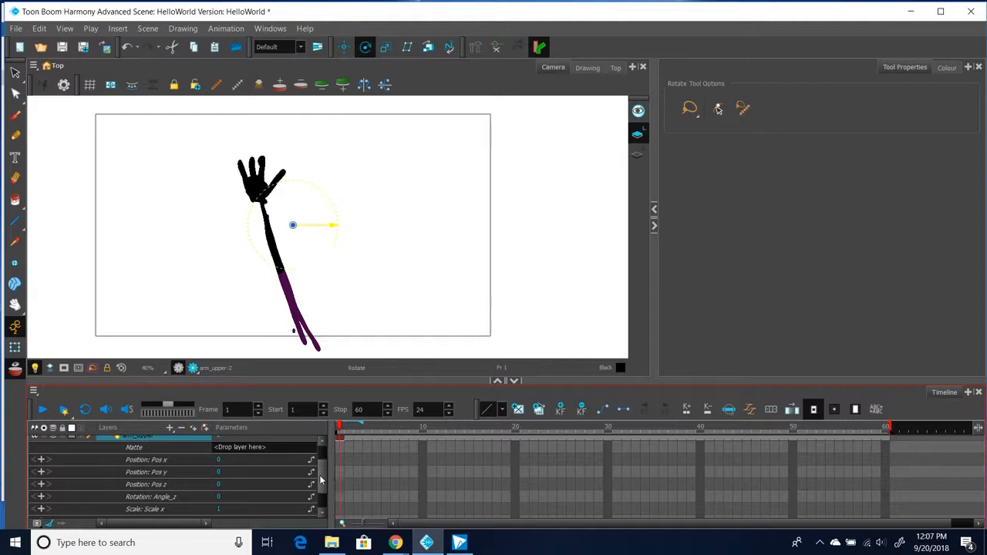
pyautogui.moveTo(319, 473); pyautogui.dragTo(319, 463)
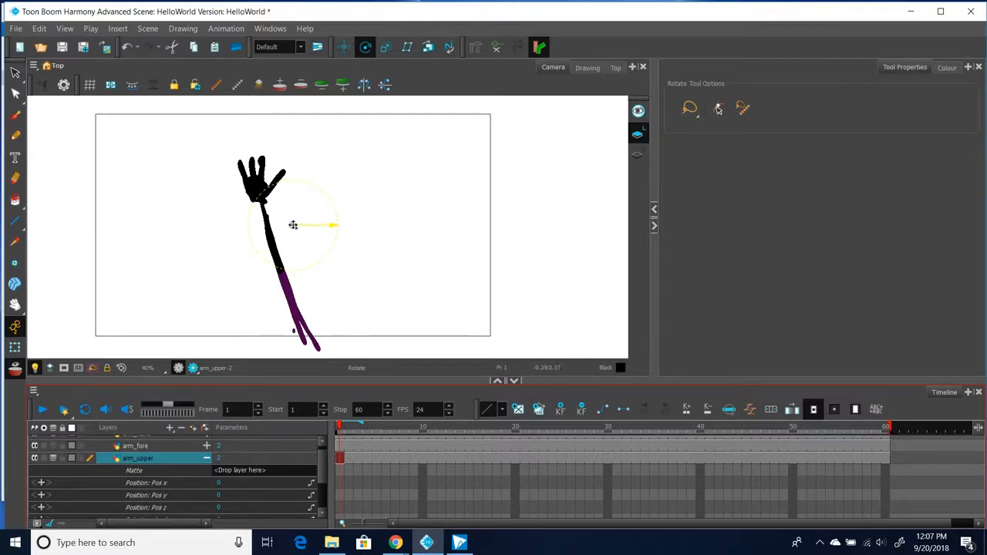
pyautogui.moveTo(293, 224); pyautogui.dragTo(310, 344)
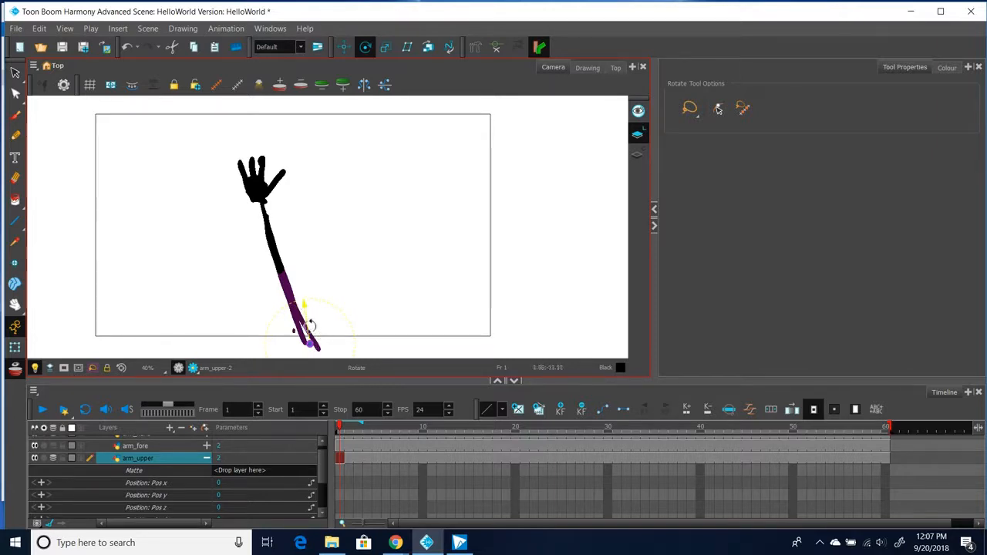
pyautogui.moveTo(299, 304); pyautogui.dragTo(297, 302)
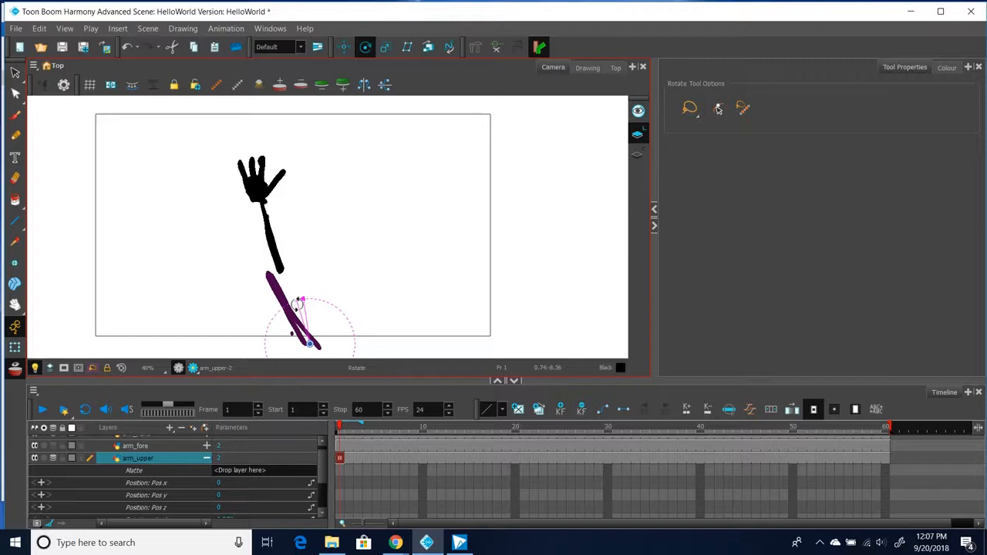
pyautogui.hotkey('ctrl', 'z')
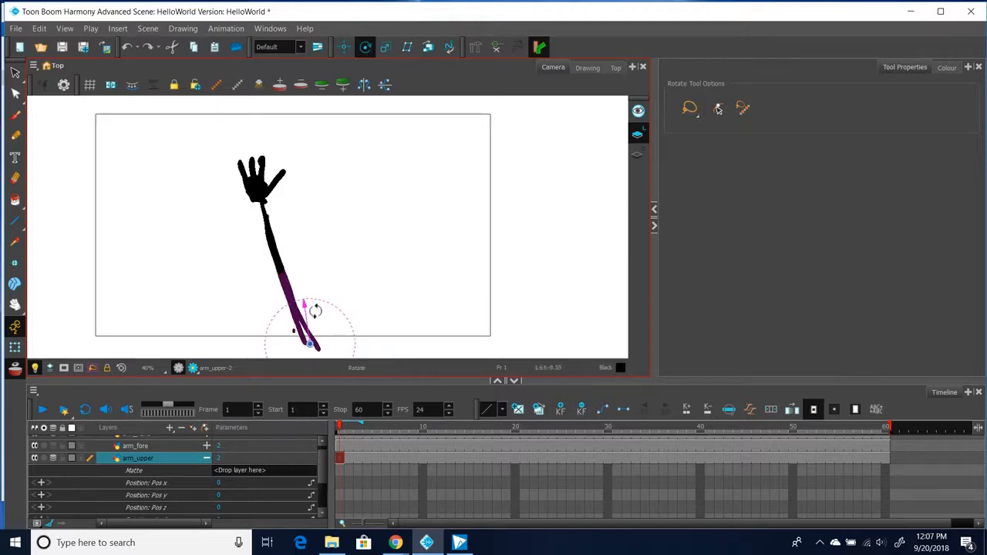
# Add a keyframe to the arm_upper layer at frame 1.
pyautogui.scroll(-1, 340, 306)
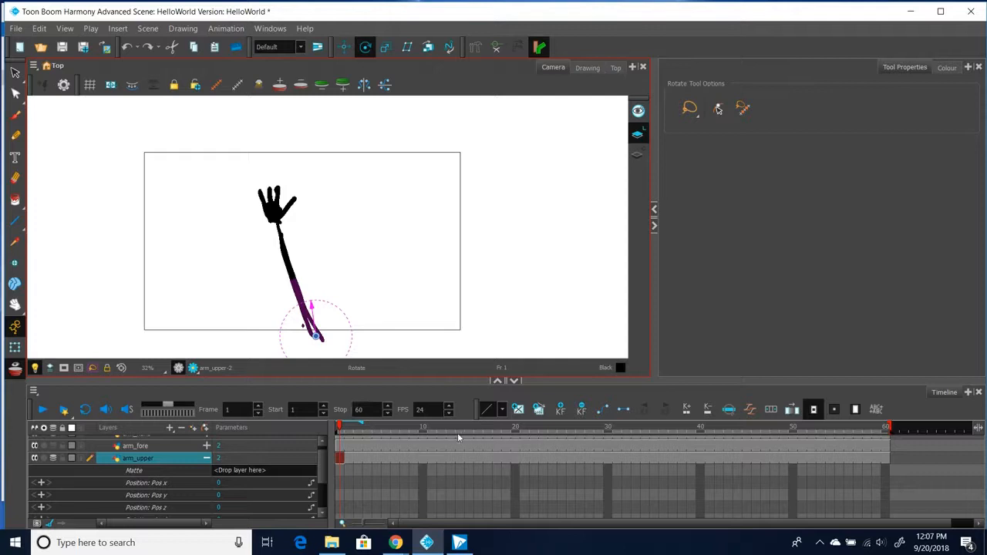
pyautogui.moveTo(323, 463); pyautogui.dragTo(323, 461)
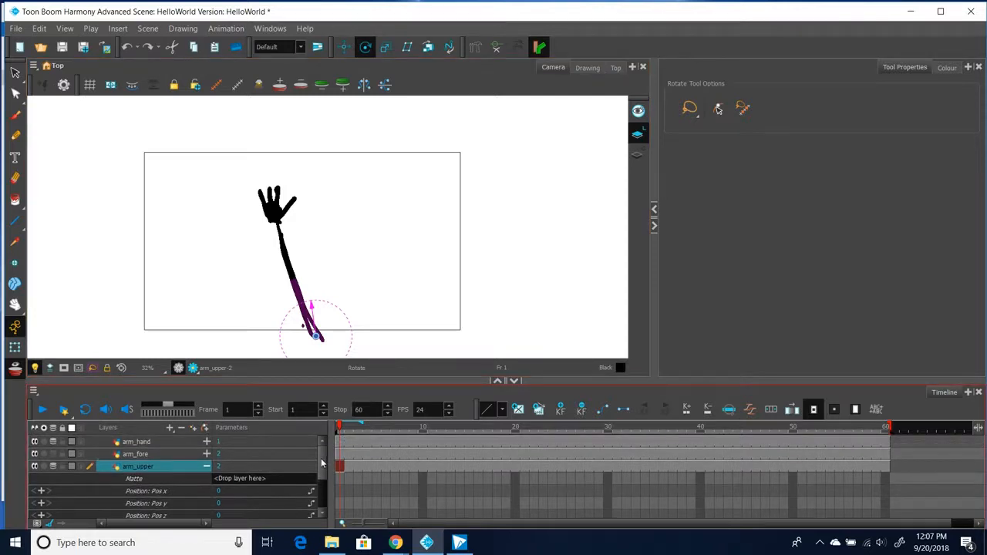
pyautogui.click(562, 412)
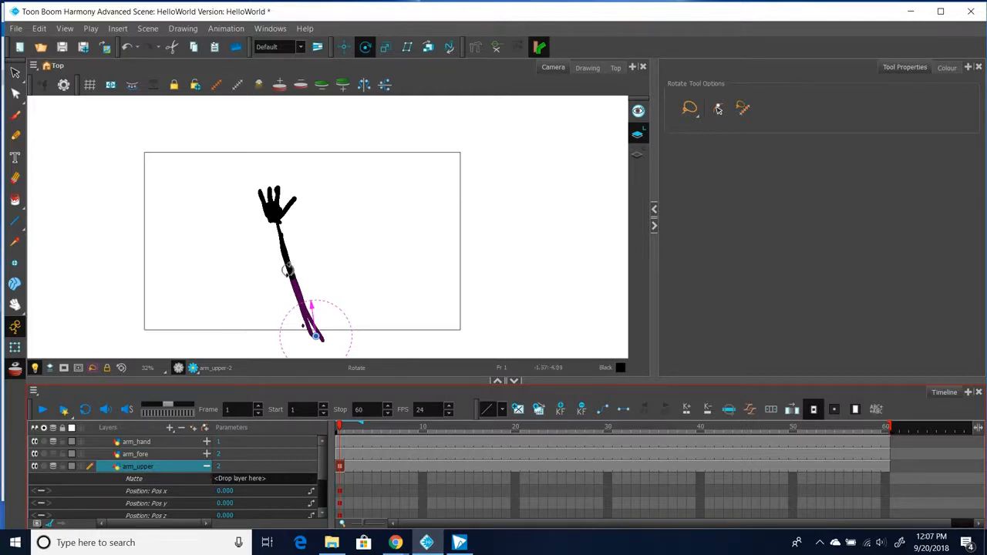
# Solo the arm_fore layer and move its pivot to the elbow at the forearm's lower end.
pyautogui.click(163, 455)
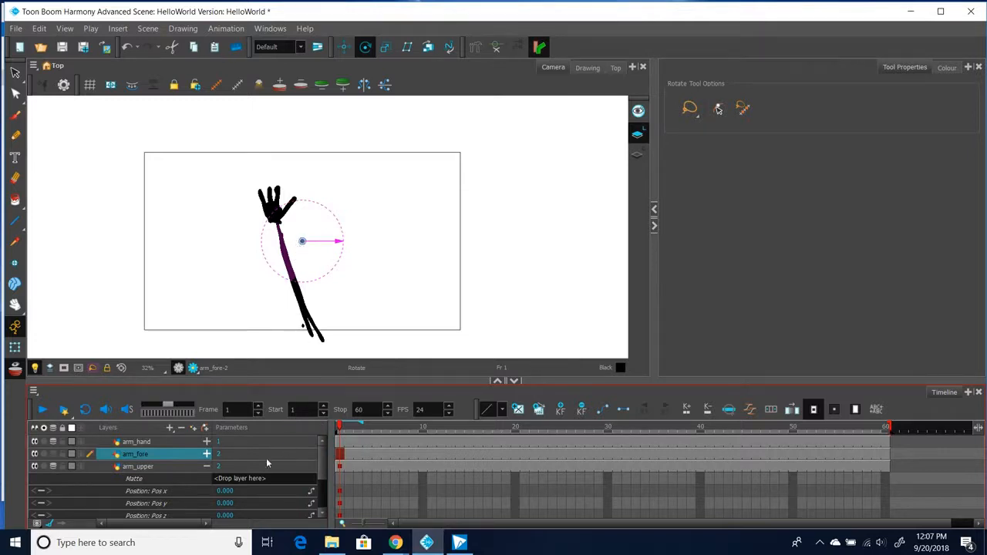
pyautogui.click(44, 455)
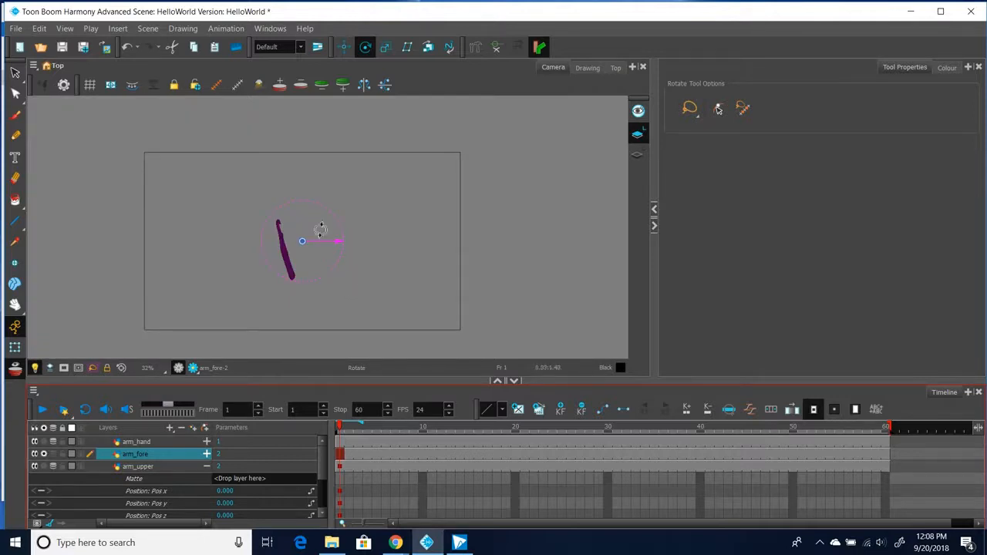
pyautogui.moveTo(302, 240); pyautogui.dragTo(293, 276)
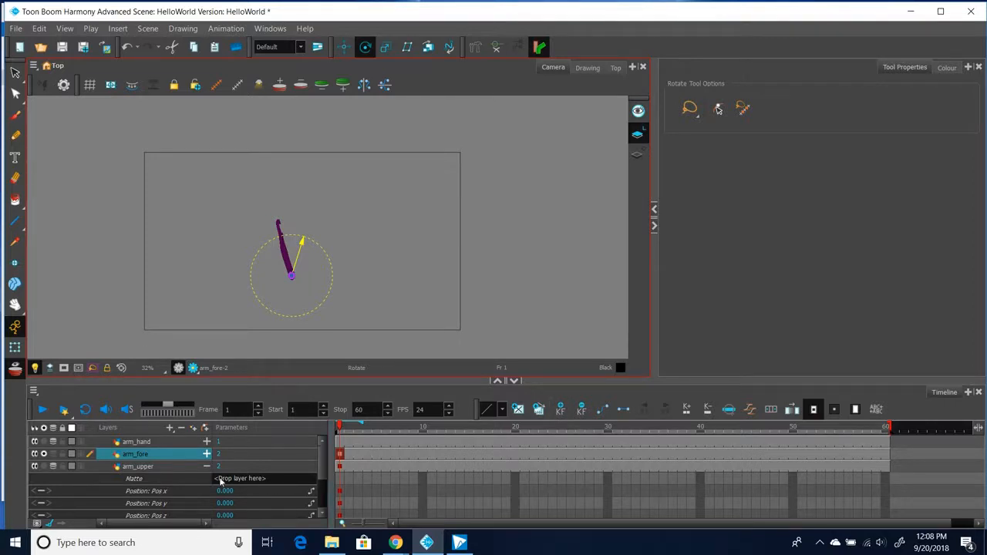
# Turn off the solo on arm_fore and move arm_hand's pivot to the wrist at the base of the hand.
pyautogui.click(206, 467)
pyautogui.click(181, 443)
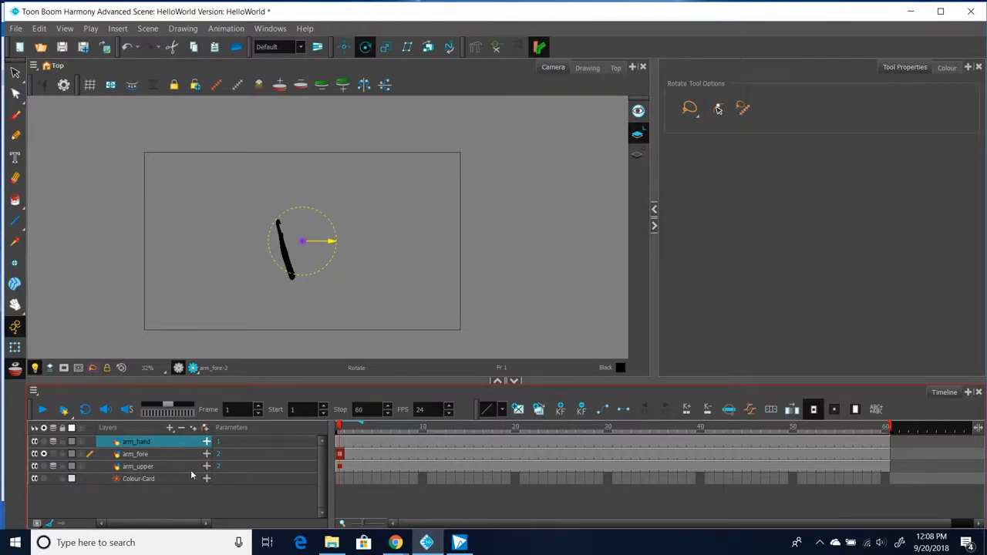
pyautogui.click(44, 454)
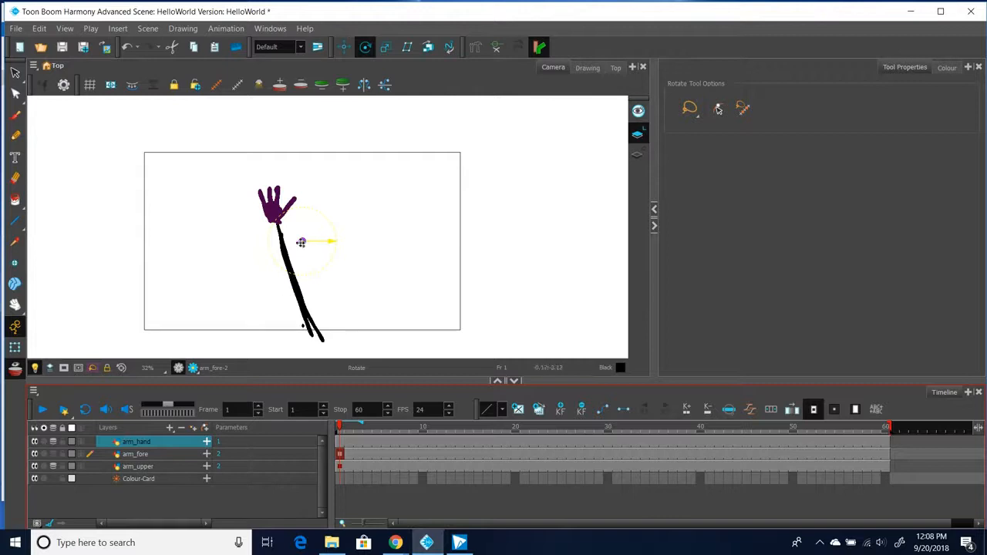
pyautogui.moveTo(301, 241); pyautogui.dragTo(275, 220)
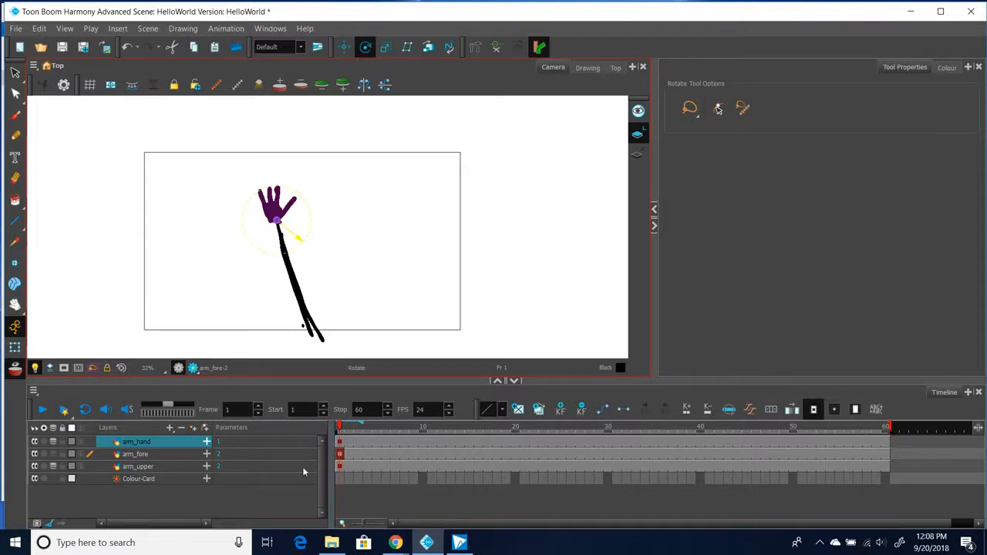
# Check the pivot position of arm_fore, arm_upper and arm_hand by selecting each layer in turn.
pyautogui.click(176, 455)
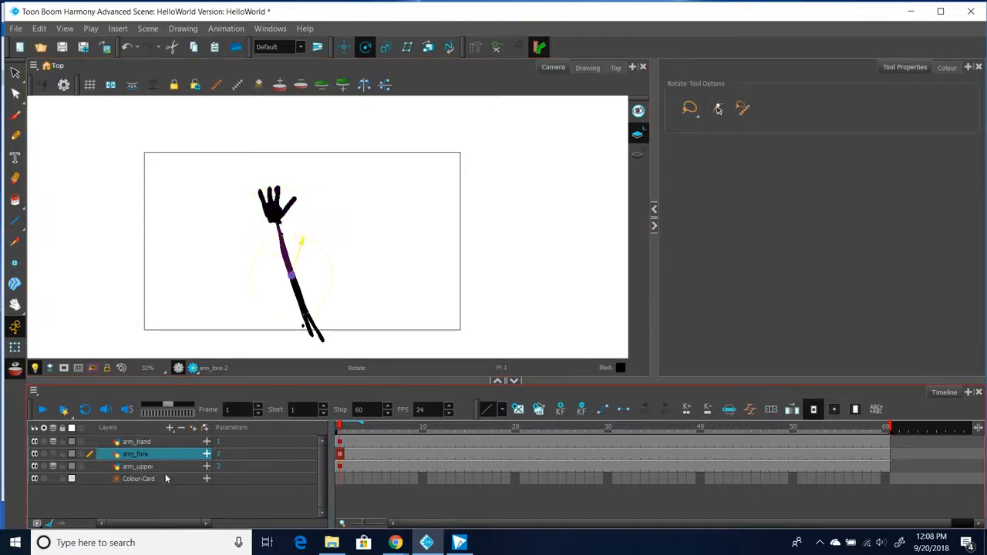
pyautogui.click(164, 466)
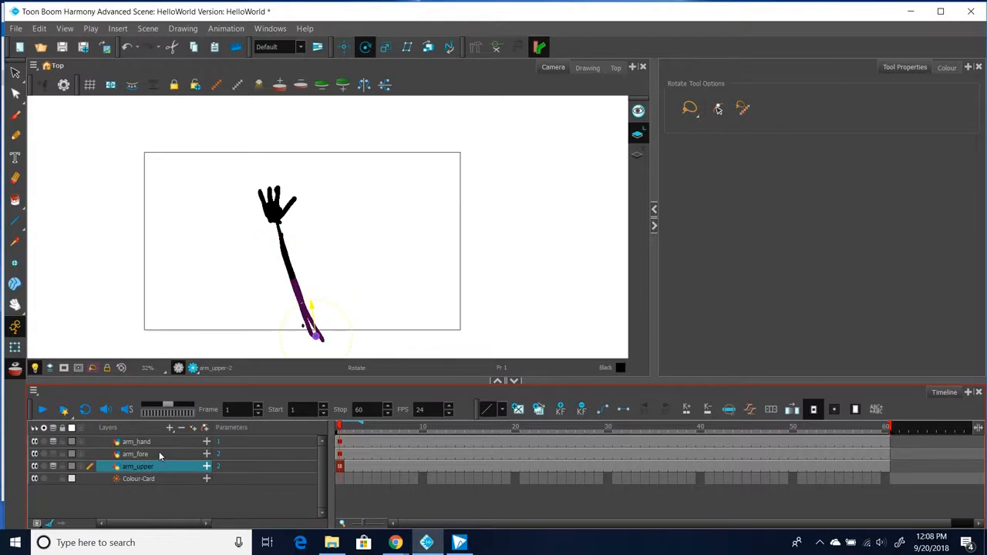
pyautogui.click(159, 453)
pyautogui.click(153, 442)
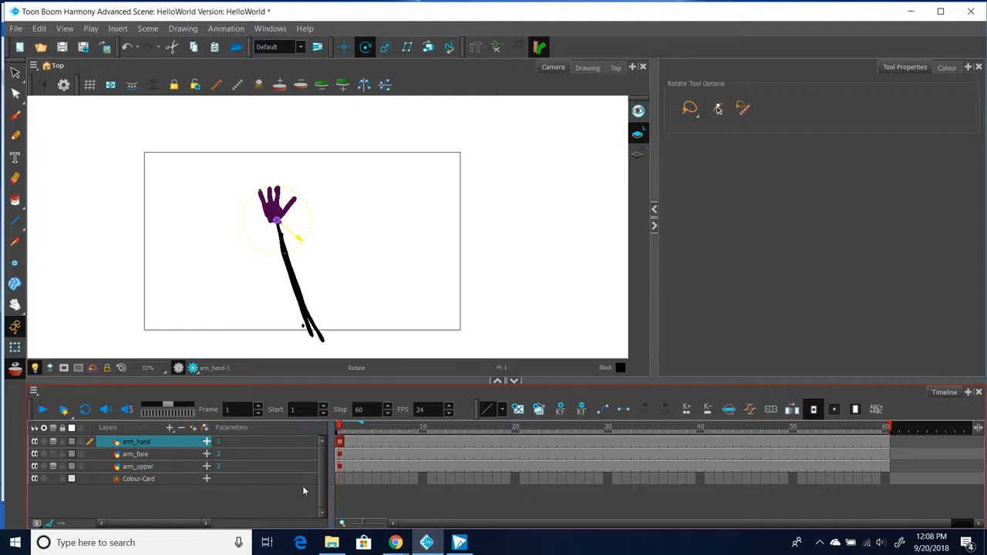
# Try rotating arm_upper on its own at frame 1 with an Angle_z rotation of 66.
pyautogui.click(206, 466)
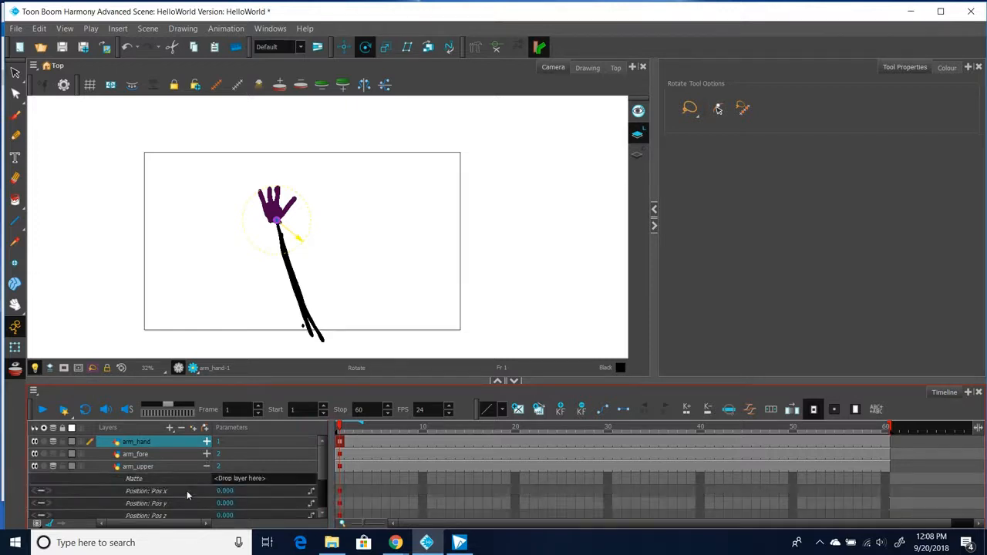
pyautogui.scroll(-1, 186, 491)
pyautogui.scroll(-1, 186, 491)
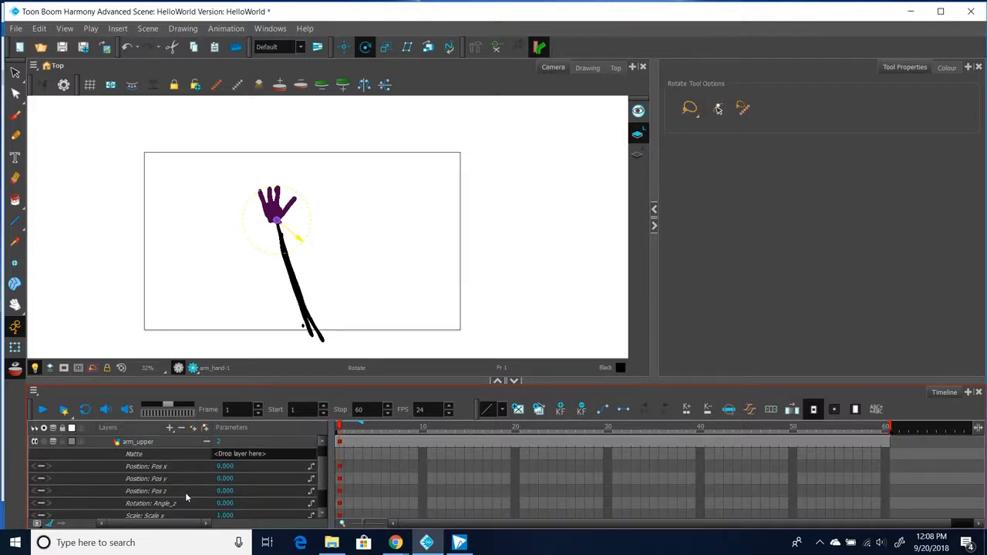
pyautogui.click(228, 507)
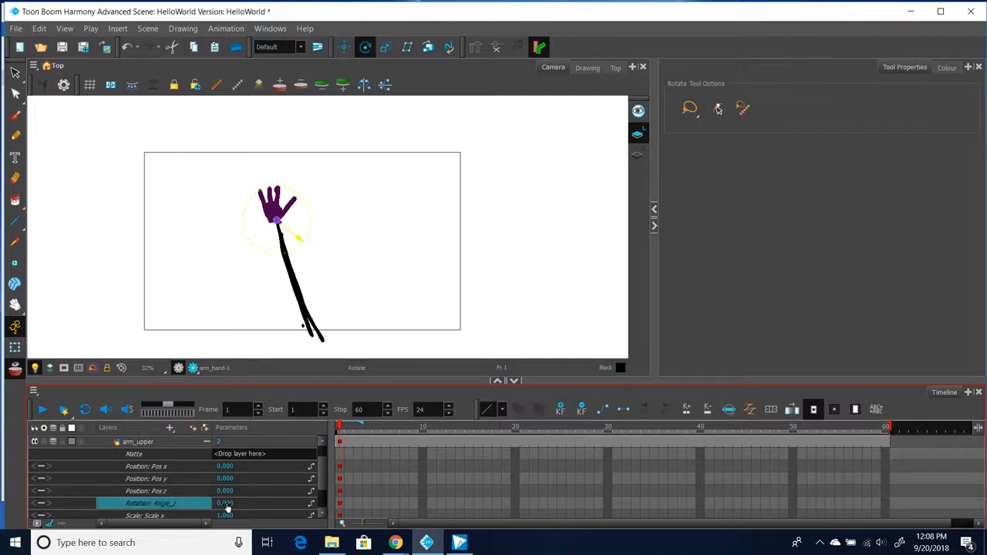
pyautogui.moveTo(228, 506); pyautogui.dragTo(261, 506)
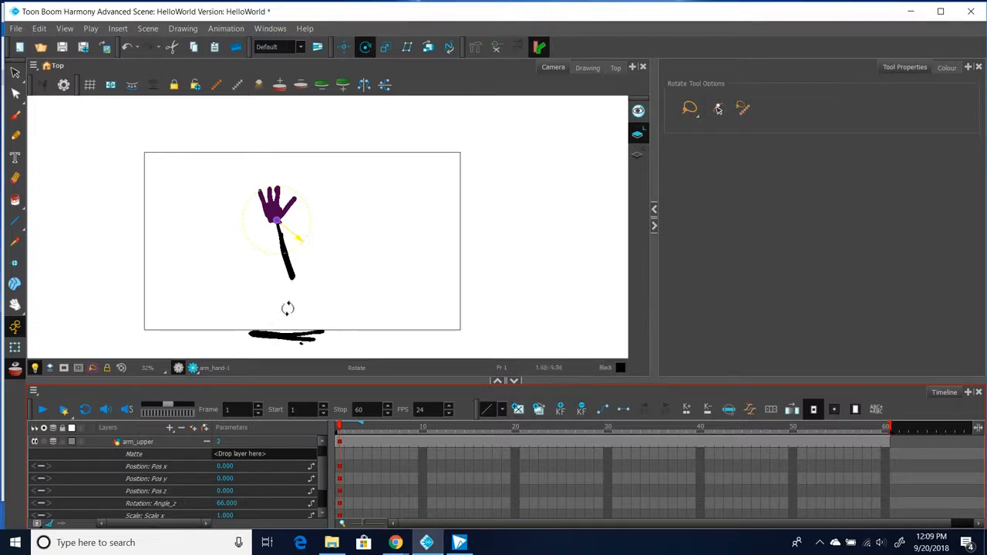
# Reset arm_upper's Angle_z rotation at frame 1 to 0 and collapse its parameters.
pyautogui.click(219, 503)
pyautogui.moveTo(218, 503)
pyautogui.mouseDown()
pyautogui.moveTo(204, 504)
pyautogui.moveTo(215, 503)
pyautogui.mouseUp()
pyautogui.click(228, 504)
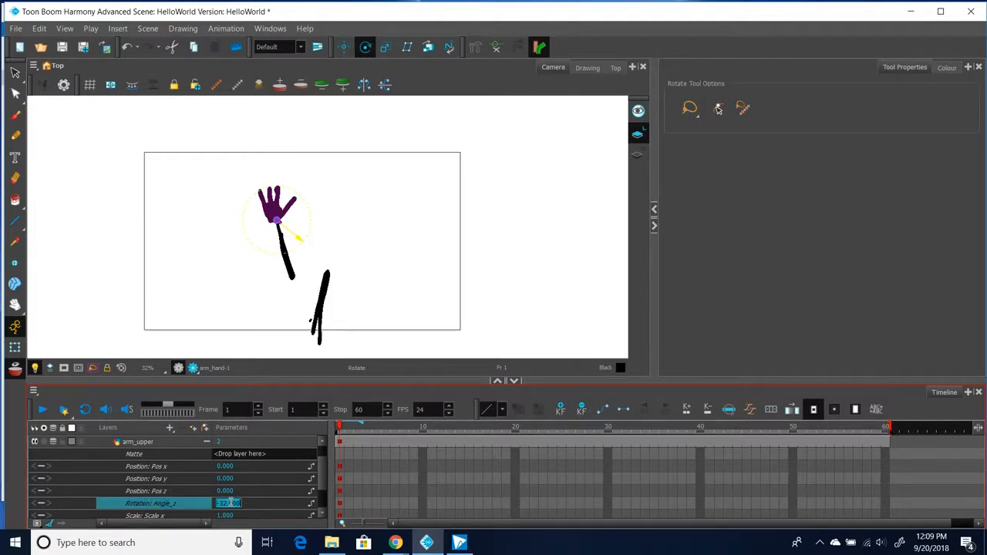
pyautogui.write('0')
pyautogui.press('Return')
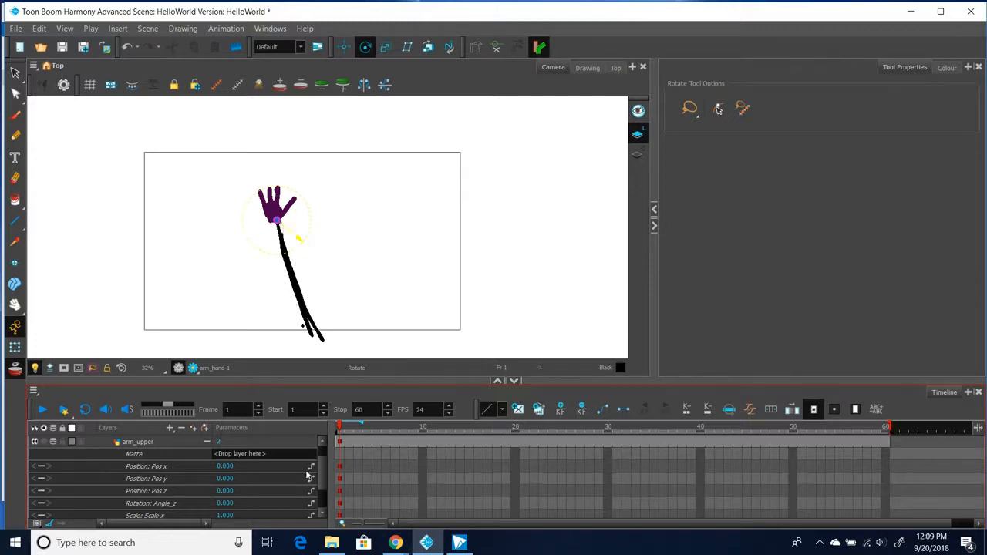
pyautogui.click(206, 442)
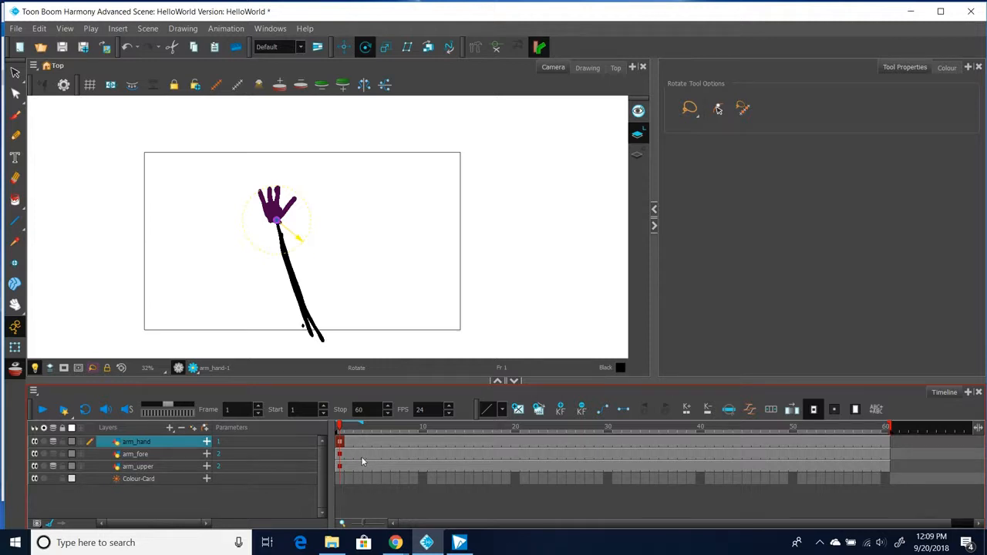
# Parent the arm_fore layer to arm_upper in the layer hierarchy, and select arm_upper.
pyautogui.click(361, 456)
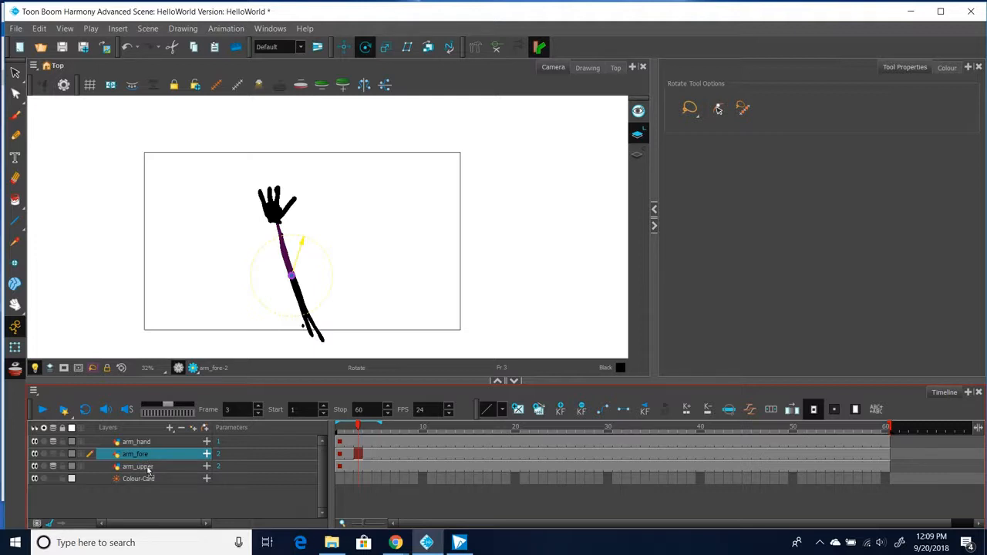
pyautogui.moveTo(148, 466); pyautogui.dragTo(149, 468)
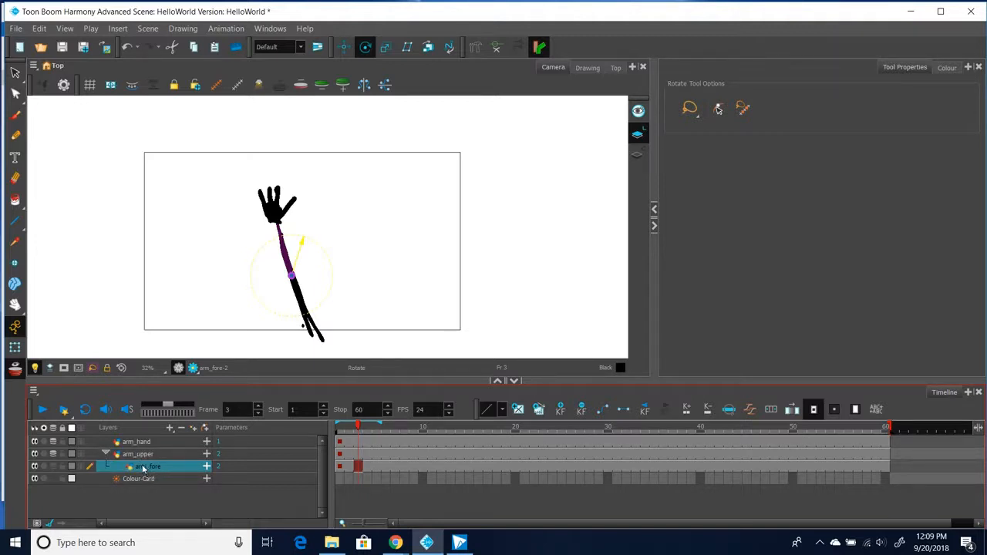
pyautogui.click(148, 457)
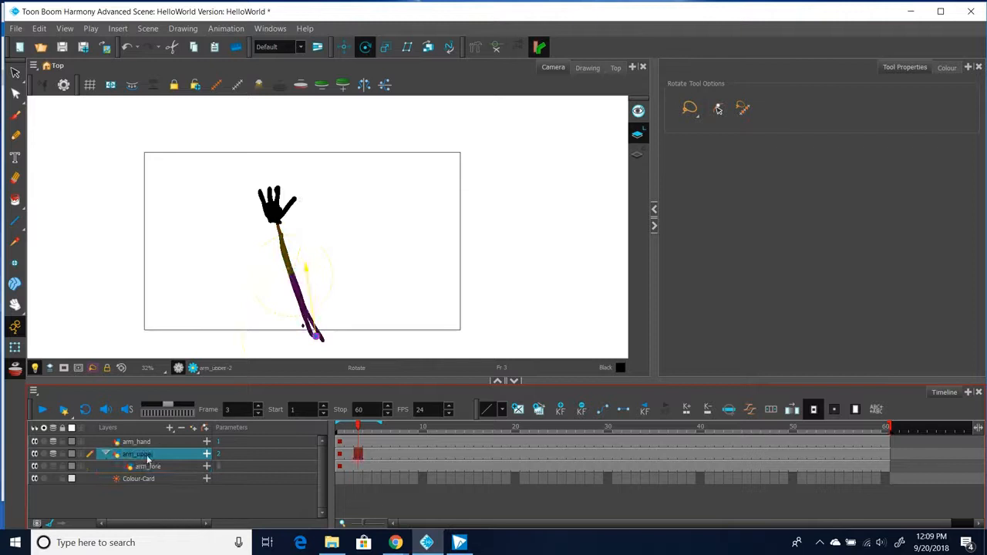
# Test the arm_upper and arm_fore hierarchy by setting arm_upper's Angle_z rotation at frame 3 to 42.
pyautogui.click(206, 454)
pyautogui.scroll(-1, 226, 479)
pyautogui.scroll(-1, 226, 479)
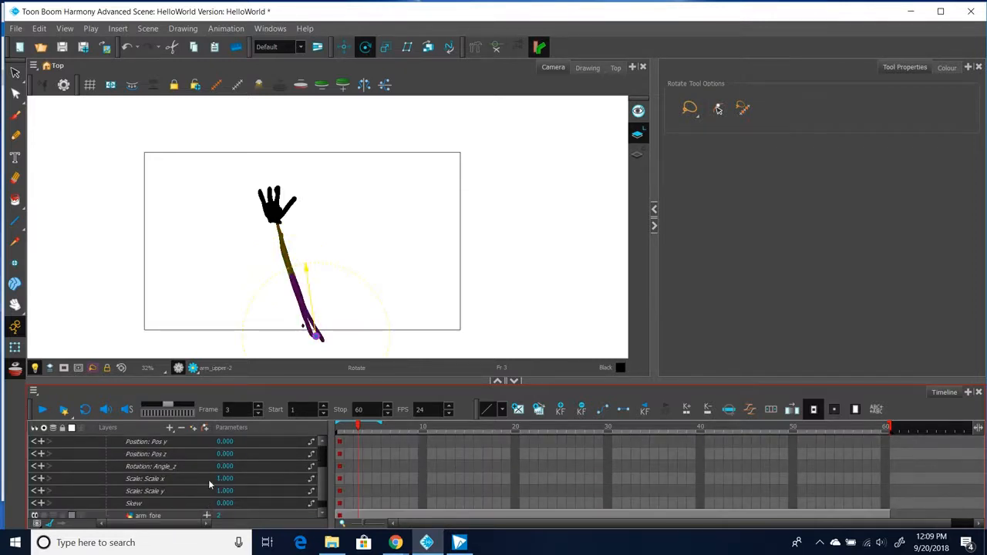
pyautogui.scroll(1, 208, 480)
pyautogui.doubleClick(226, 479)
pyautogui.write('42')
pyautogui.press('Return')
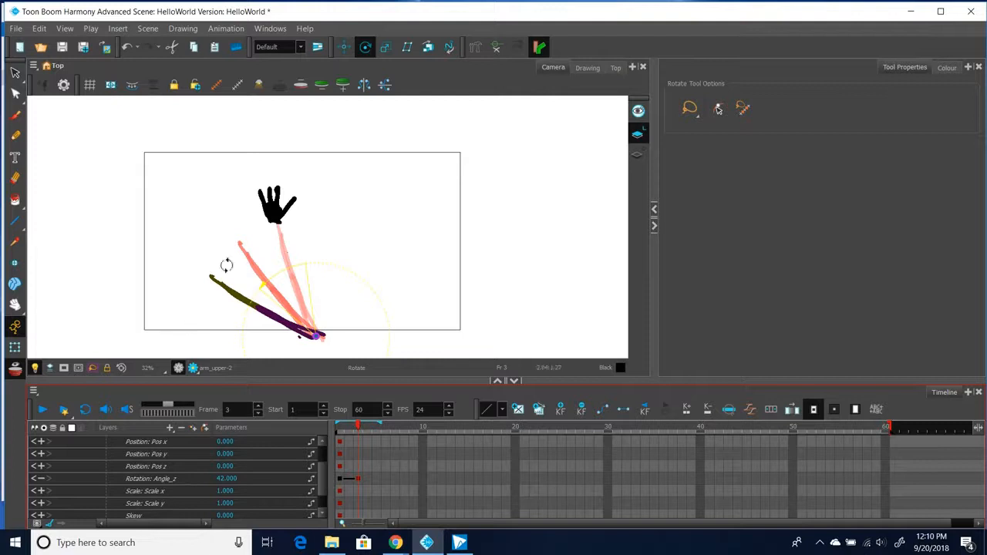
# Set arm_upper's Angle_z rotation at frame 3 back to 0 and delete that rotation keyframe.
pyautogui.doubleClick(228, 480)
pyautogui.write('0')
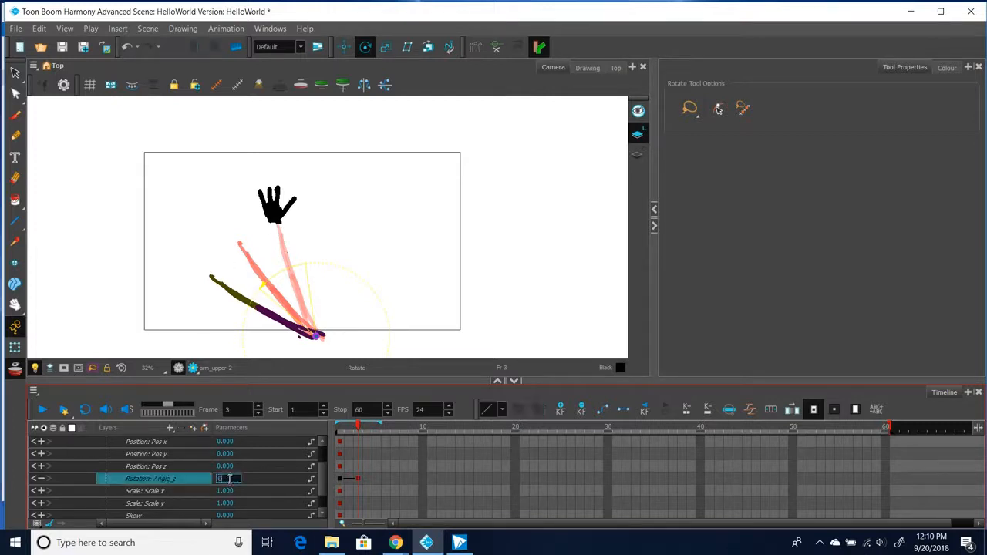
pyautogui.press('Return')
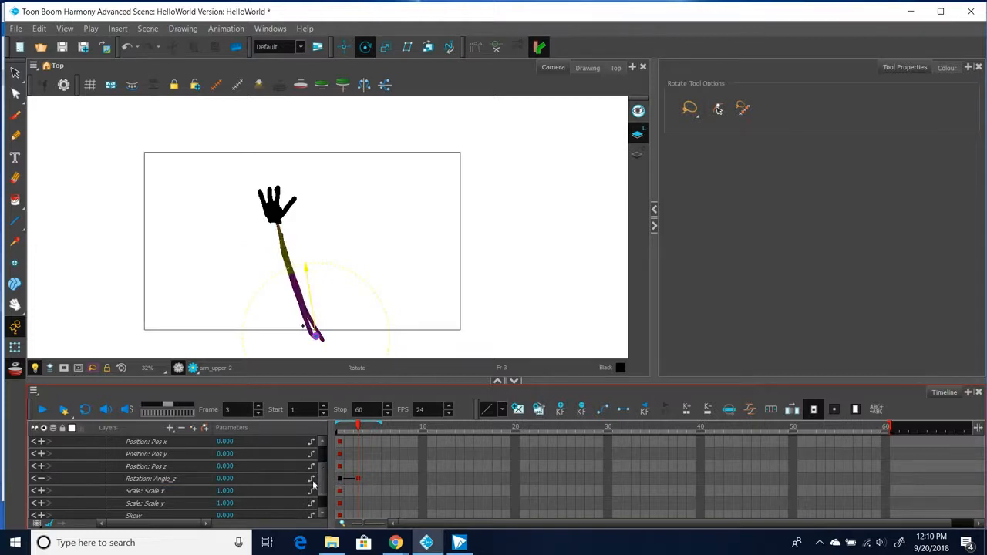
pyautogui.click(358, 480)
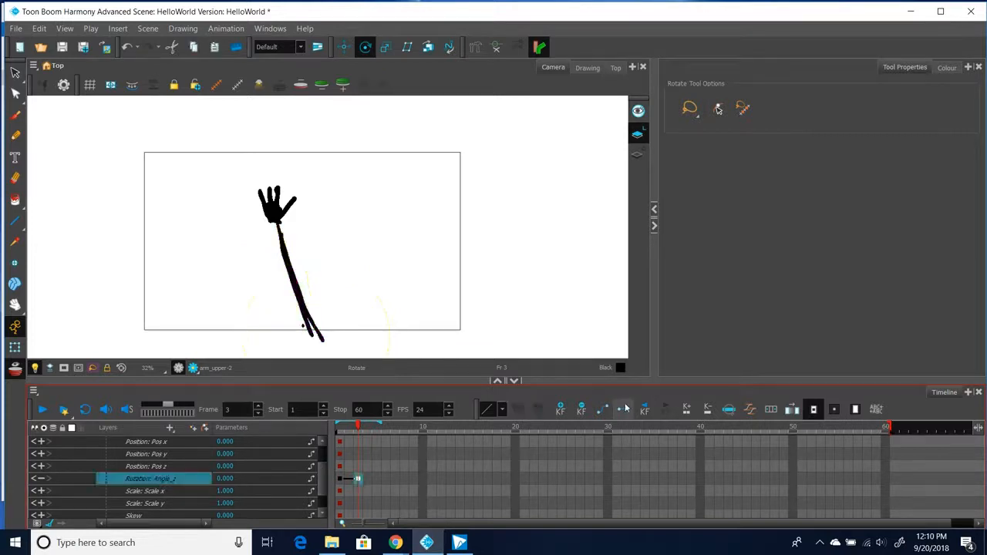
pyautogui.click(584, 411)
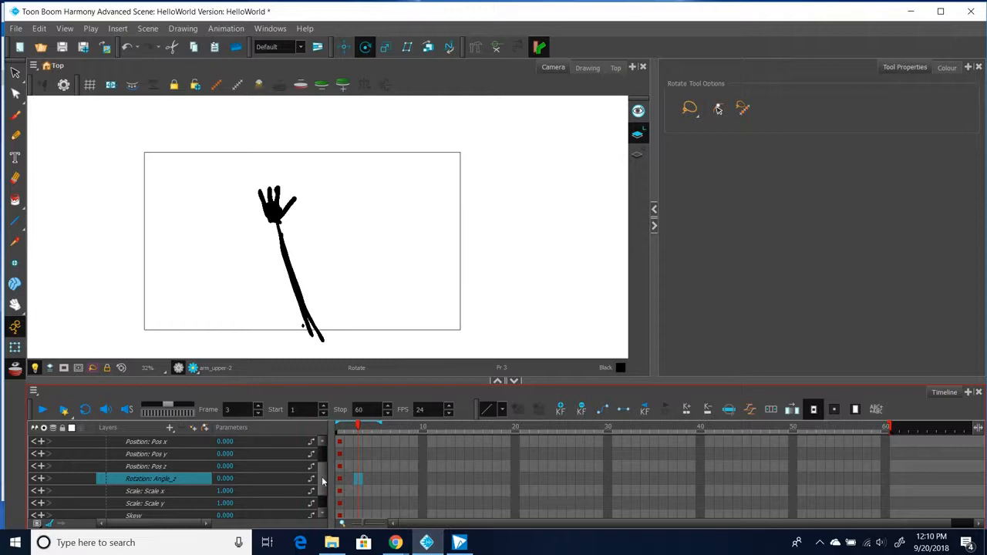
pyautogui.scroll(1, 316, 461)
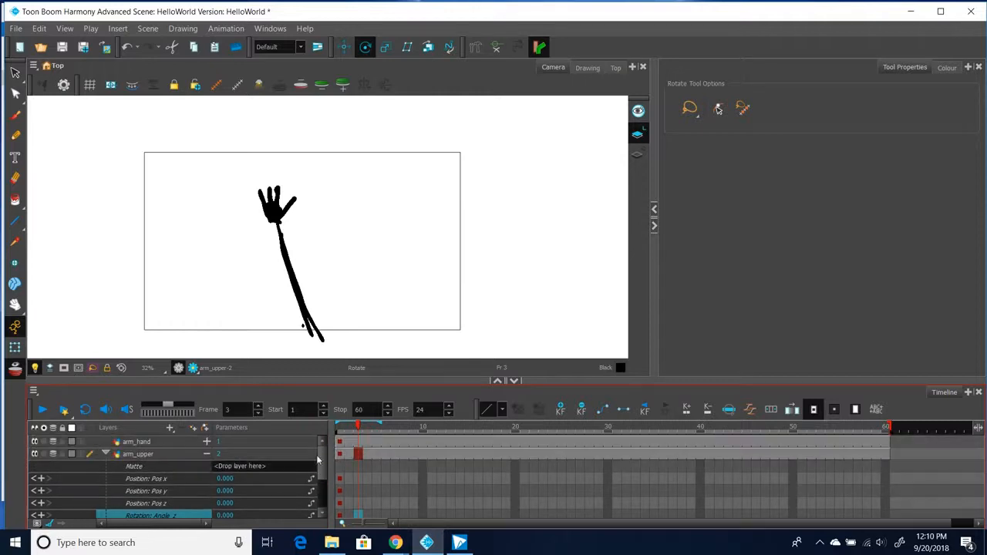
pyautogui.click(206, 455)
# Parent the arm_hand layer to arm_upper, alongside arm_fore.
pyautogui.click(166, 444)
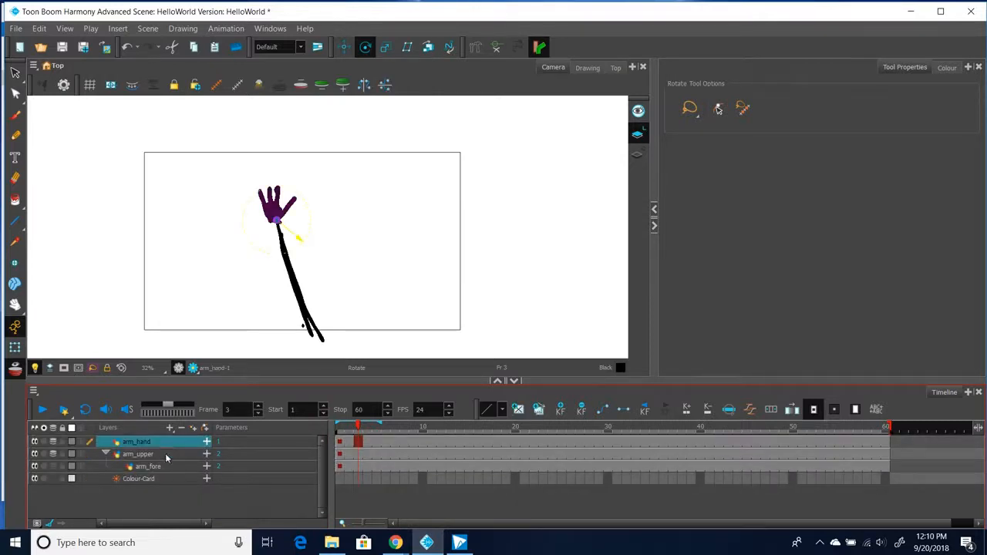
pyautogui.moveTo(148, 445); pyautogui.dragTo(147, 457)
pyautogui.moveTo(146, 456); pyautogui.dragTo(148, 456)
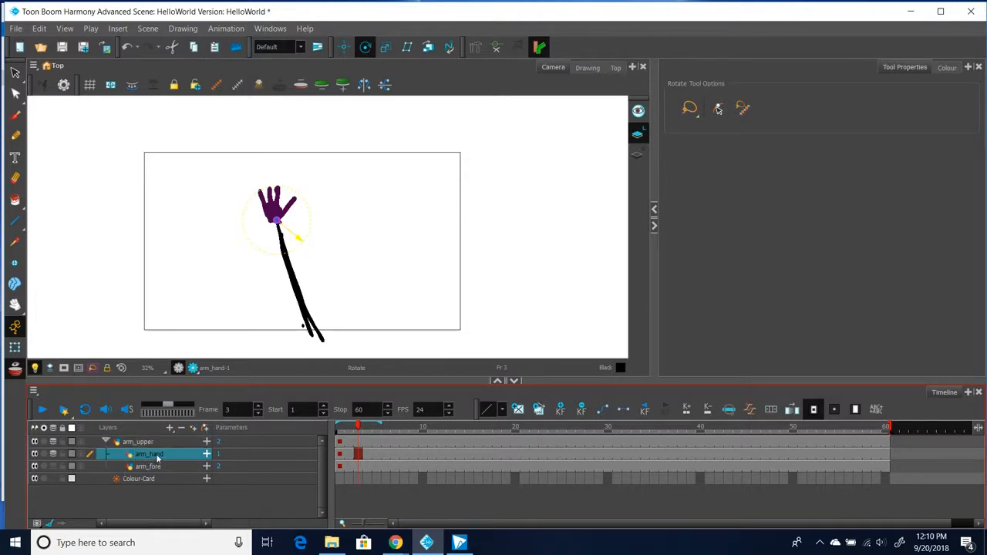
# Set arm_upper's Angle_z rotation at frame 3 to 30 so the whole arm swings about the shoulder.
pyautogui.click(207, 442)
pyautogui.scroll(-1, 239, 503)
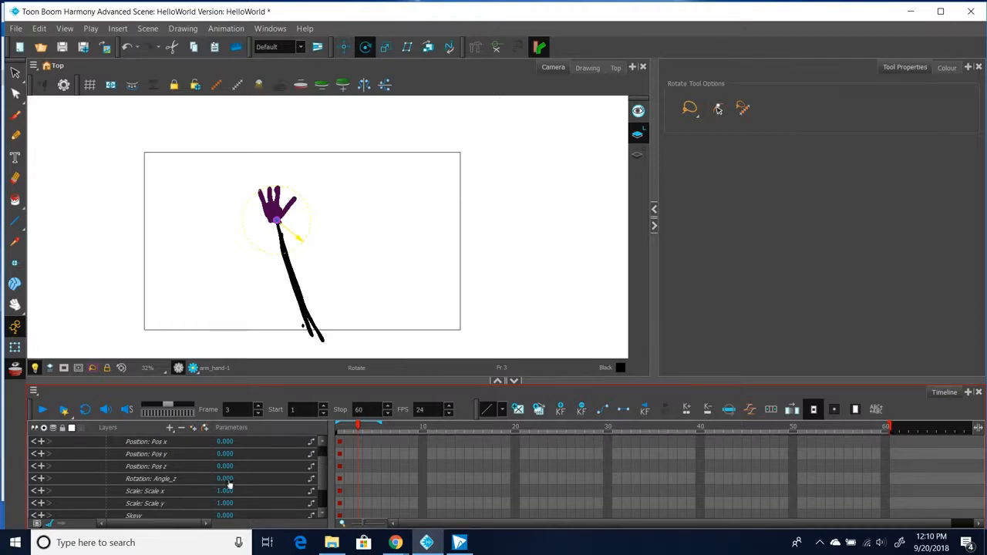
pyautogui.moveTo(229, 479); pyautogui.dragTo(242, 479)
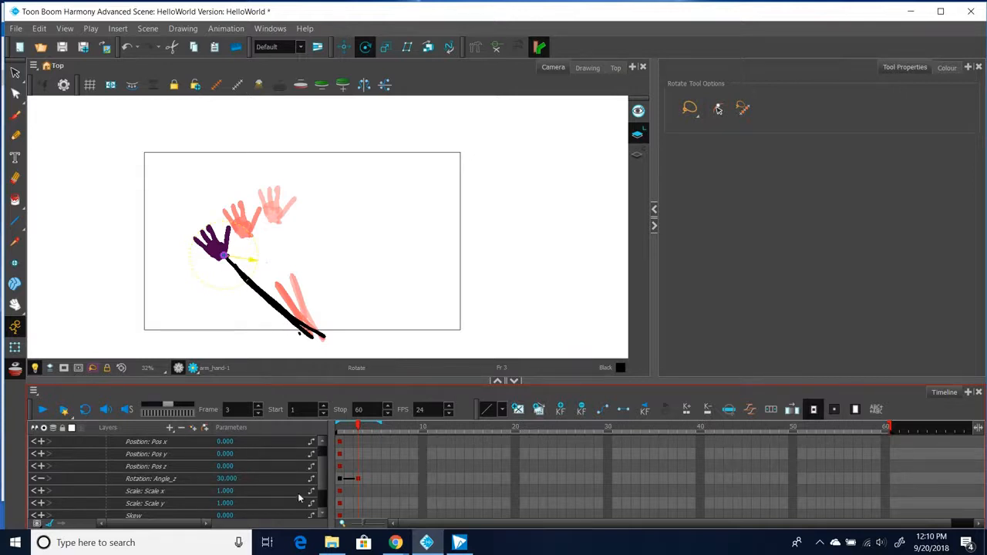
# Try bending the elbow by setting arm_fore's Angle_z rotation at frame 3 to 46.
pyautogui.moveTo(323, 477); pyautogui.dragTo(326, 495)
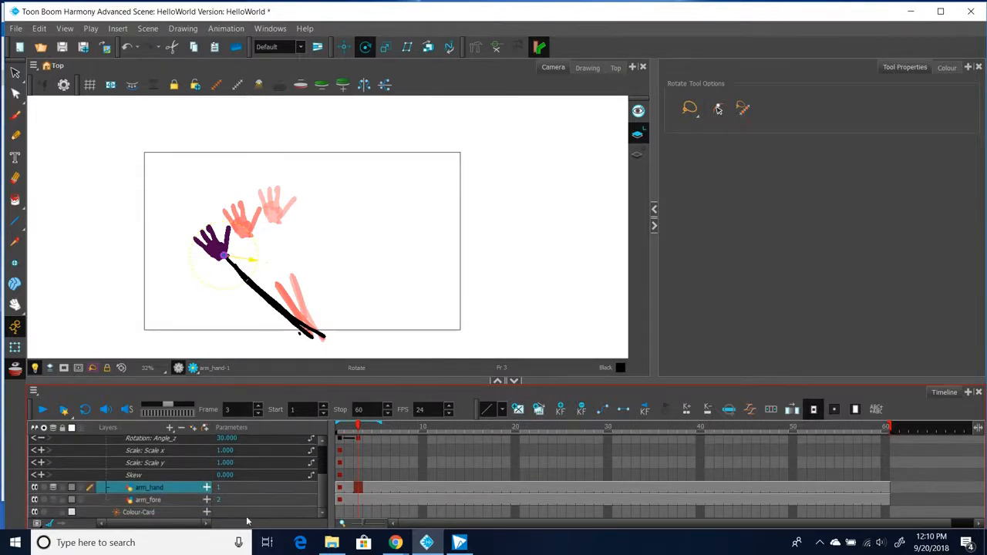
pyautogui.click(207, 500)
pyautogui.scroll(-3, 222, 484)
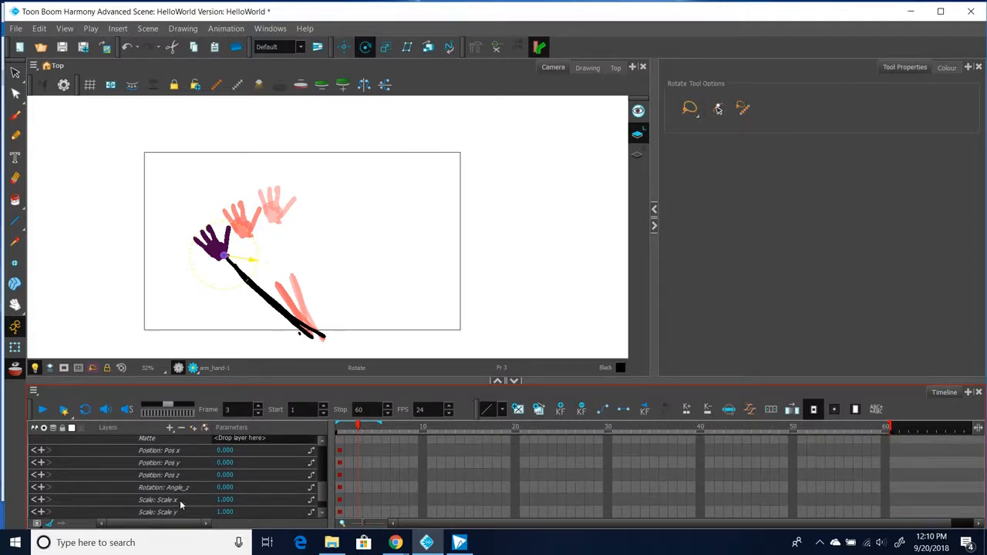
pyautogui.scroll(-1, 198, 494)
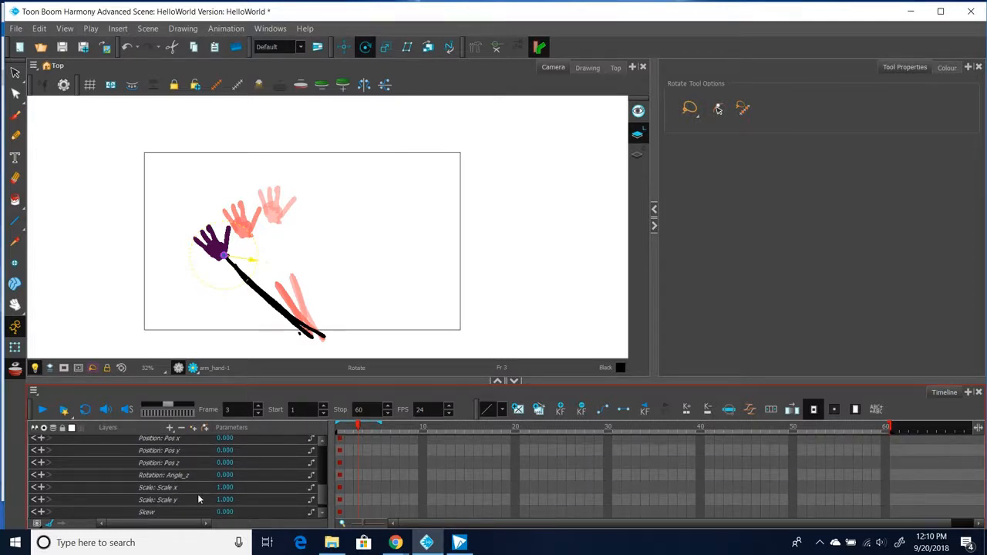
pyautogui.scroll(1, 197, 493)
pyautogui.doubleClick(224, 489)
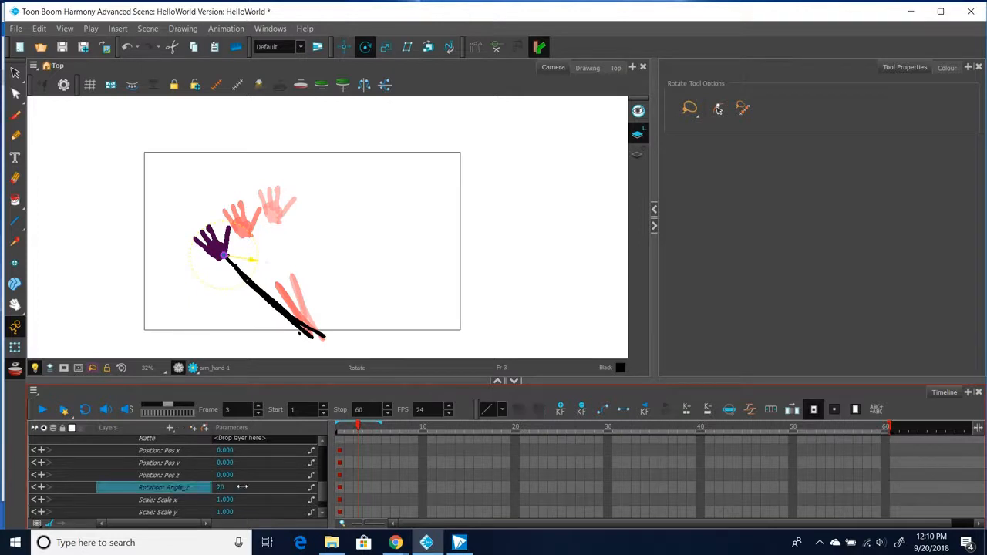
pyautogui.write('46')
pyautogui.press('Return')
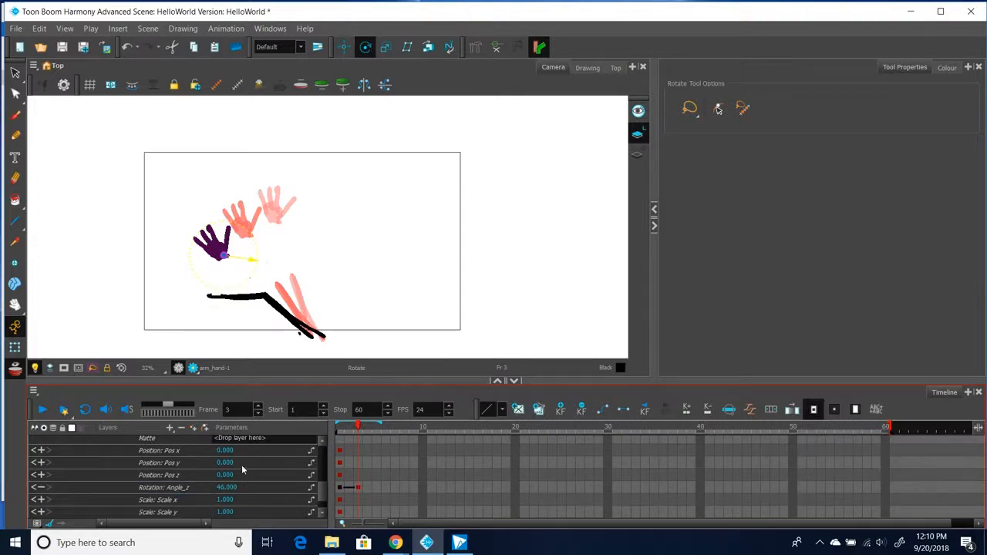
# Reset arm_fore's Angle_z rotation at frame 3 to 0.
pyautogui.doubleClick(238, 488)
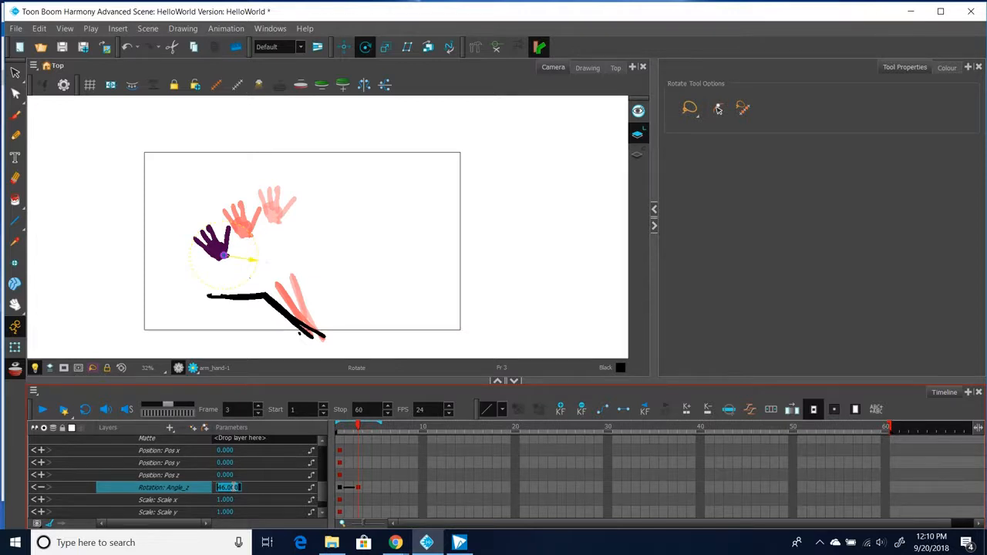
pyautogui.write('0')
pyautogui.press('Return')
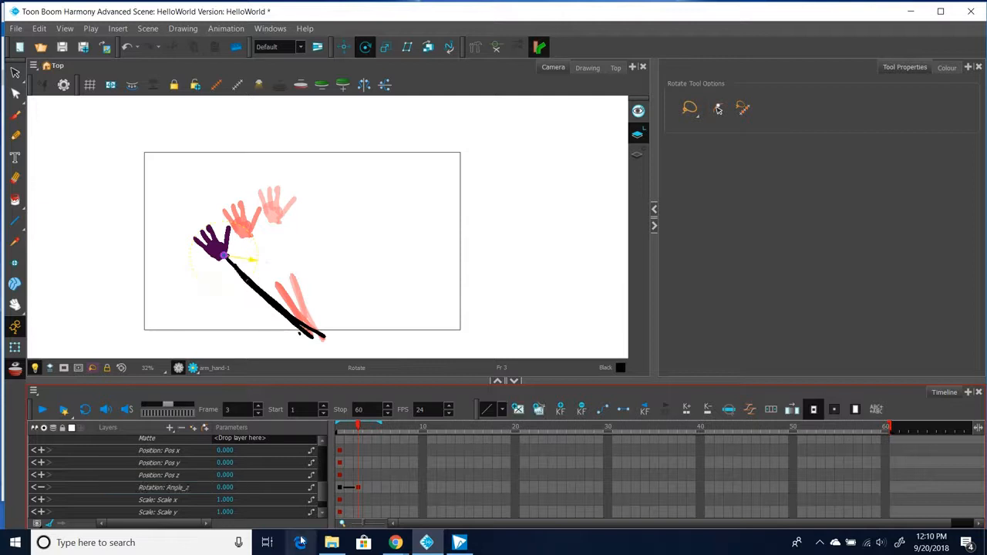
pyautogui.moveTo(322, 493); pyautogui.dragTo(323, 470)
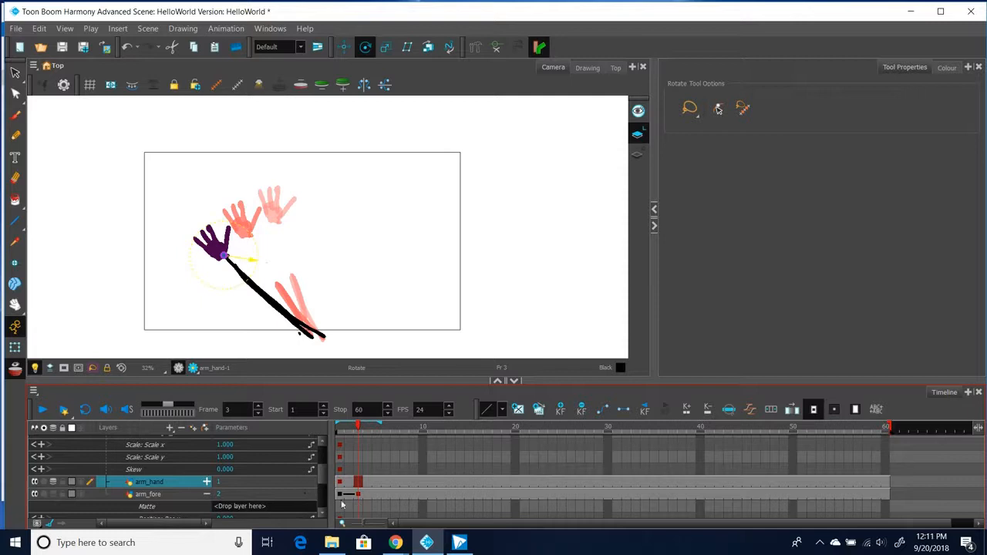
# Reset arm_upper's Angle_z rotation at frame 3 to 0.
pyautogui.scroll(2, 325, 483)
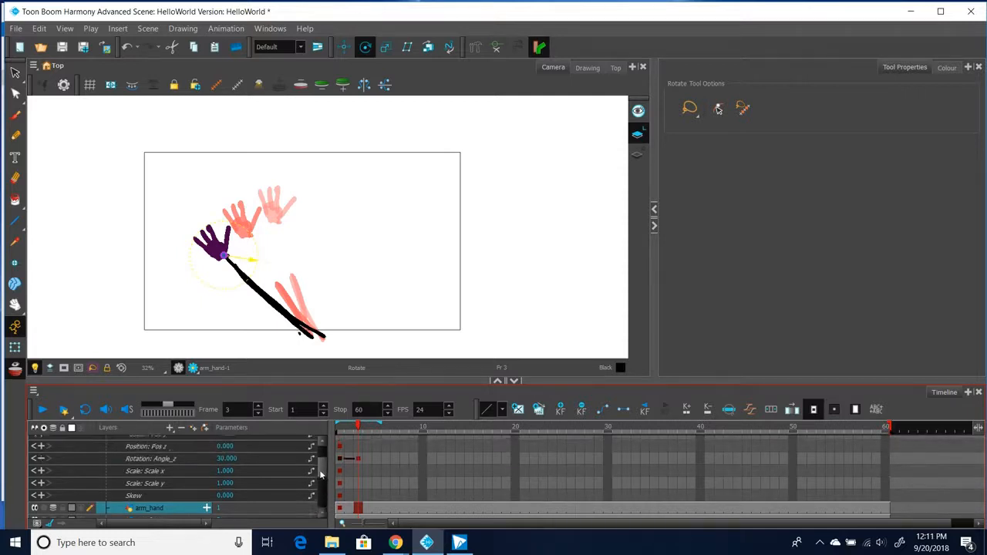
pyautogui.click(227, 476)
pyautogui.write('0')
pyautogui.press('Return')
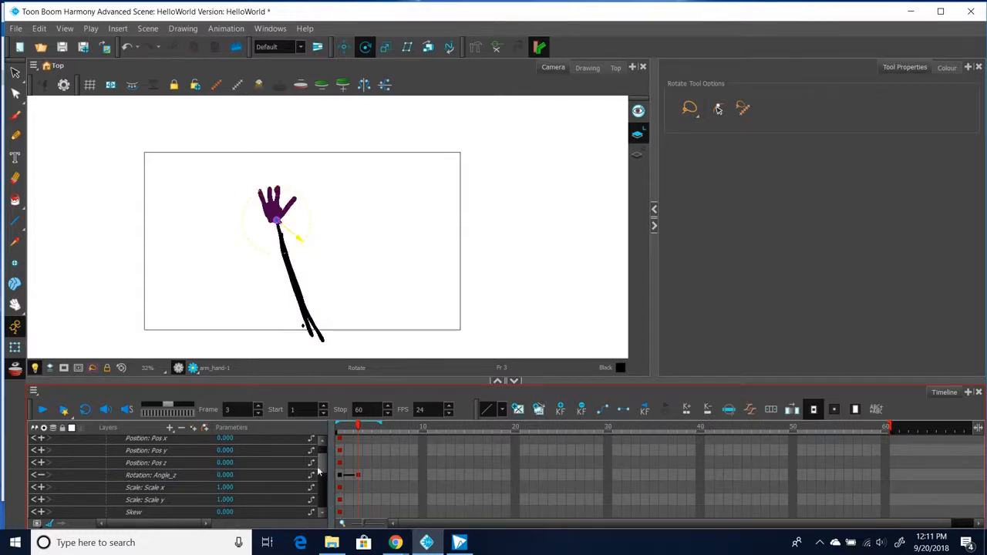
# Collapse the layer parameters and parent the arm_hand layer to arm_fore.
pyautogui.scroll(1, 318, 472)
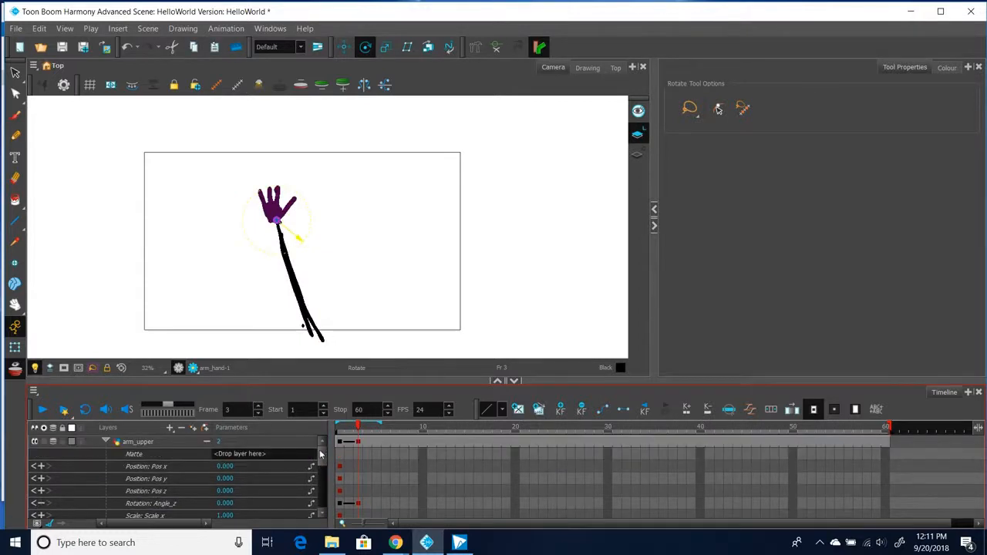
pyautogui.click(206, 442)
pyautogui.click(210, 466)
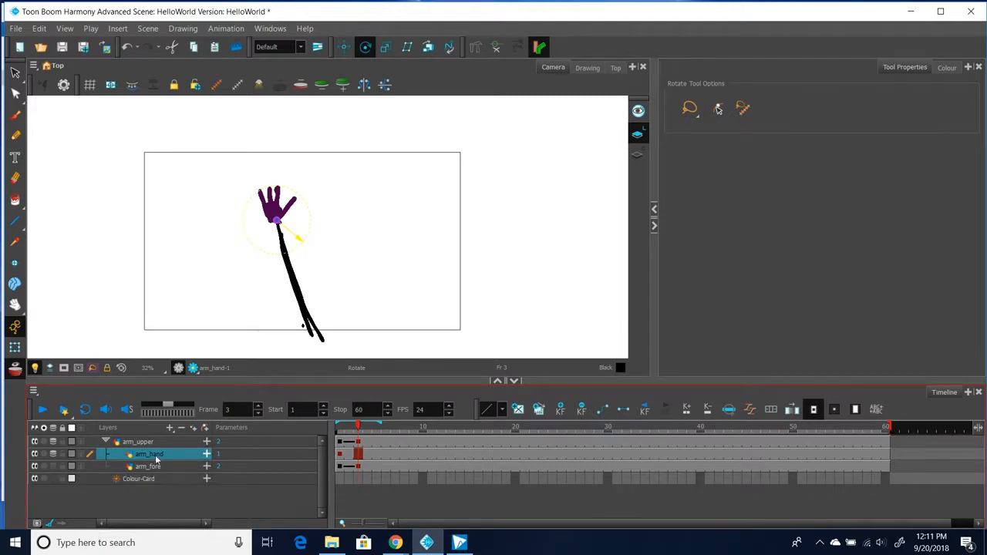
pyautogui.moveTo(156, 469); pyautogui.dragTo(157, 467)
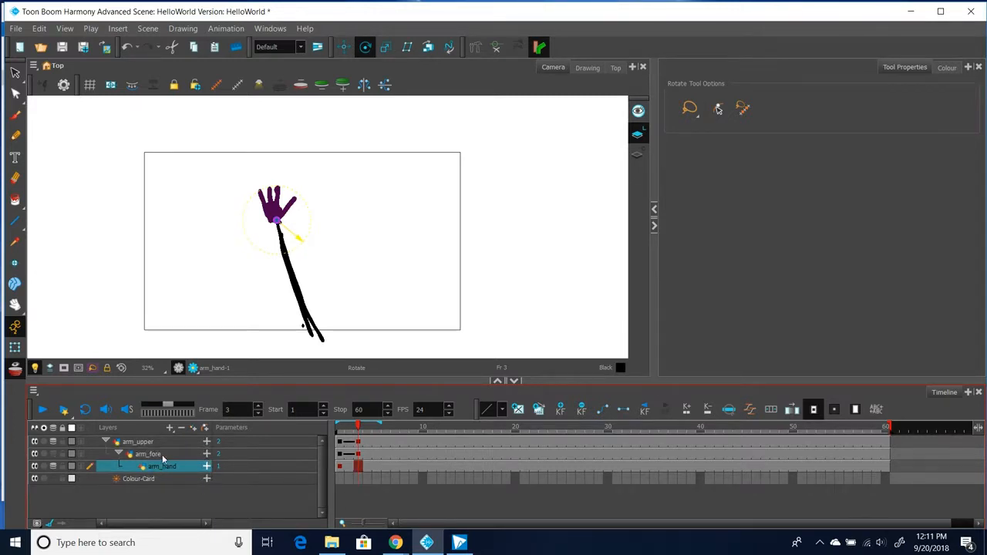
# Set arm_upper's Angle_z rotation at frame 3 to 28 and turn off the onion skin display.
pyautogui.click(153, 444)
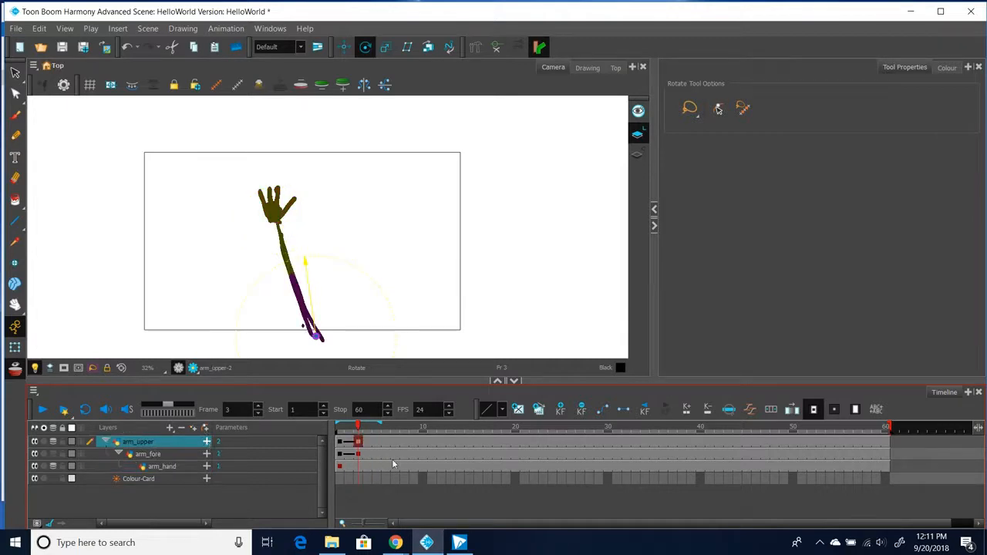
pyautogui.click(206, 443)
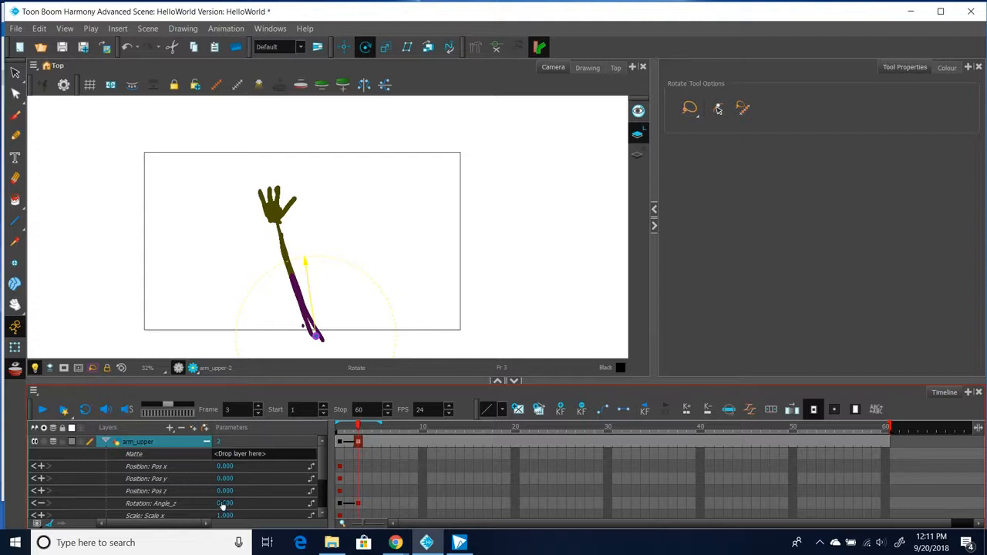
pyautogui.moveTo(222, 506); pyautogui.dragTo(251, 507)
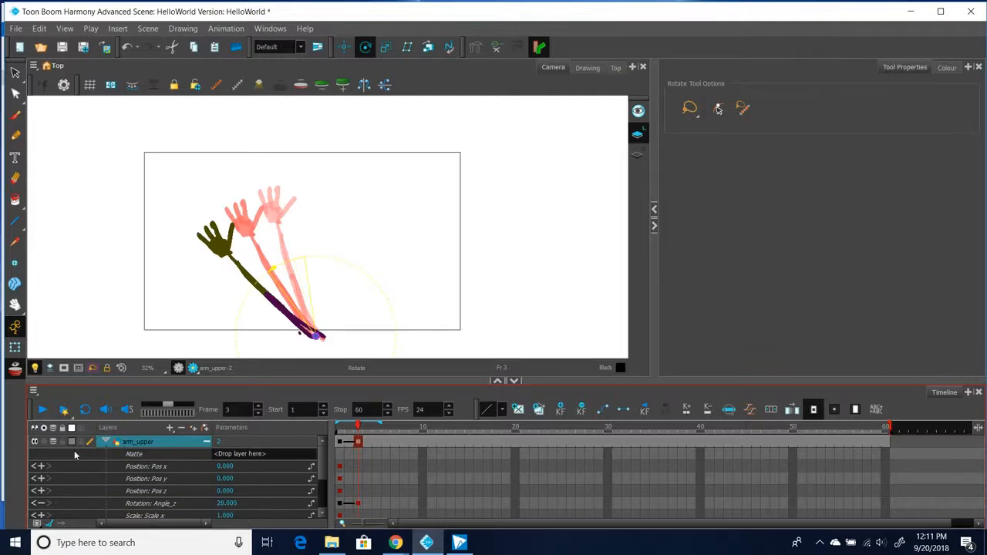
pyautogui.click(53, 441)
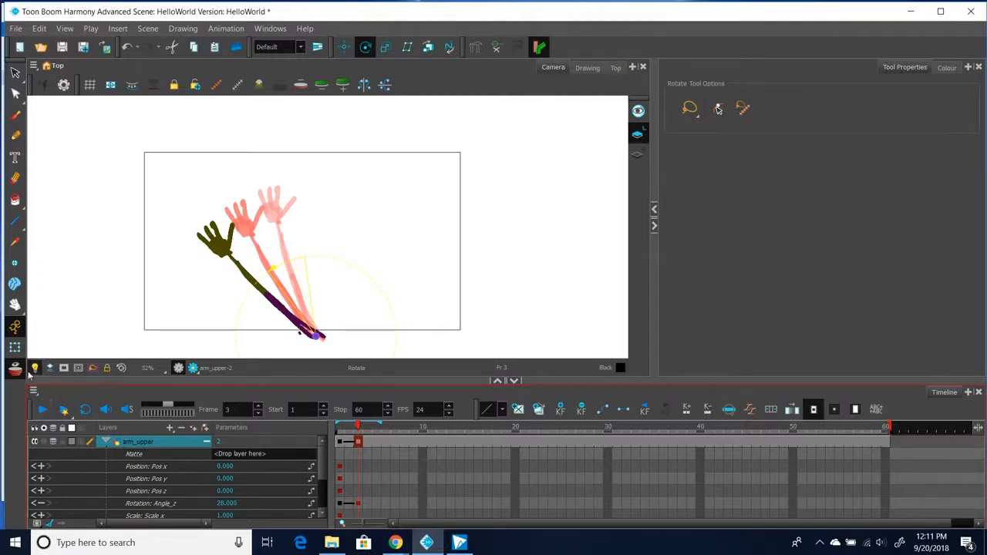
pyautogui.click(206, 442)
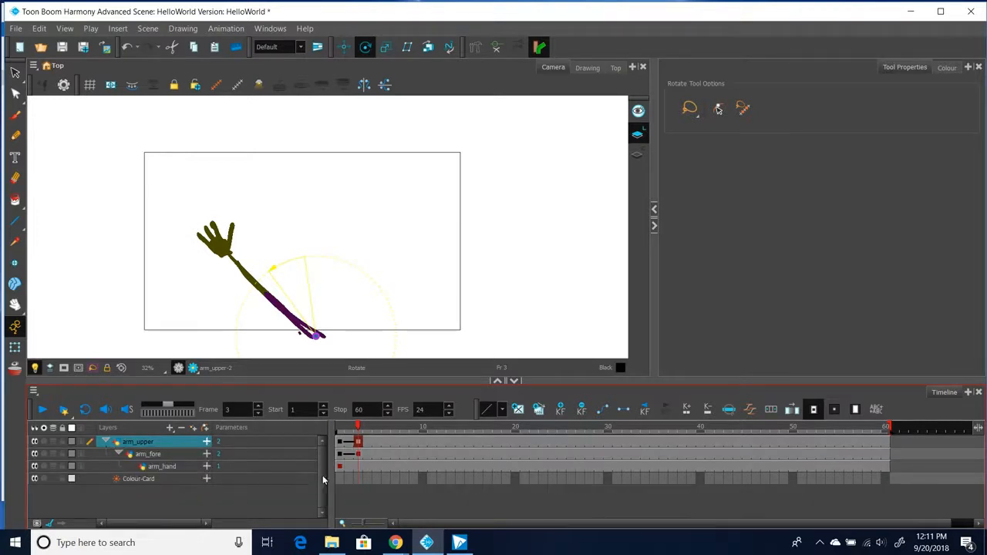
# Try bending the elbow by setting arm_fore's Angle_z rotation at frame 3 to -29.
pyautogui.click(206, 454)
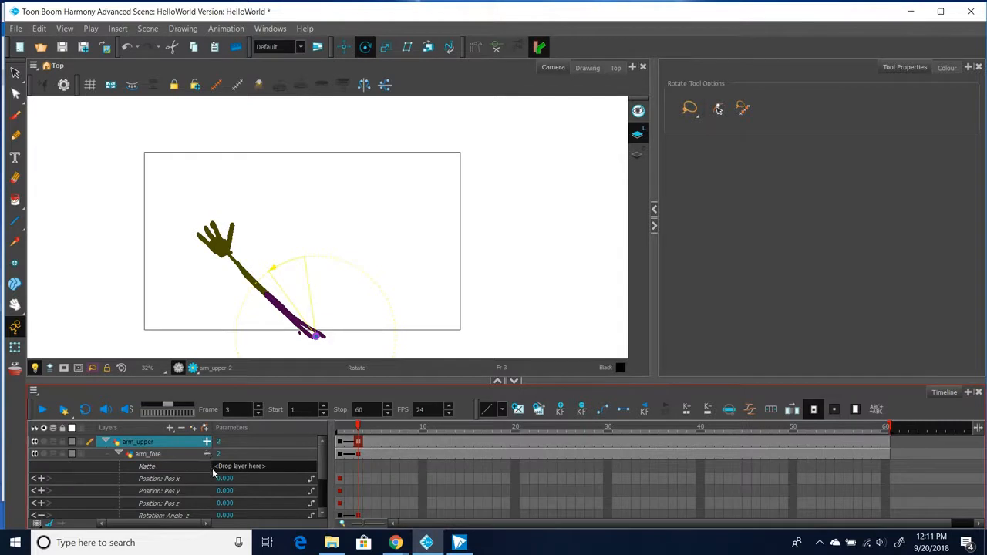
pyautogui.scroll(-2, 214, 473)
pyautogui.moveTo(224, 492); pyautogui.dragTo(206, 491)
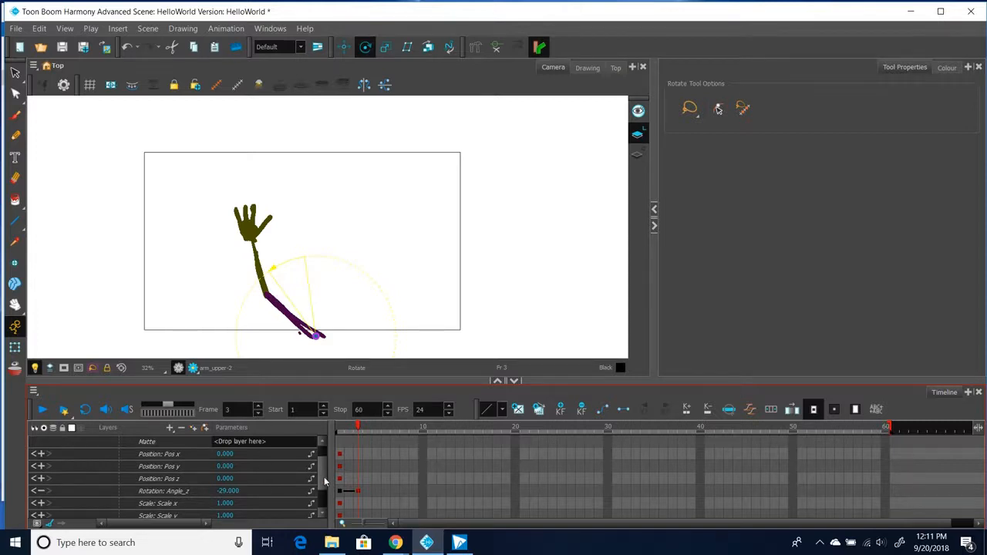
# Try bending the wrist by setting arm_hand's Angle_z rotation at frame 3 to 33.
pyautogui.scroll(-3, 322, 479)
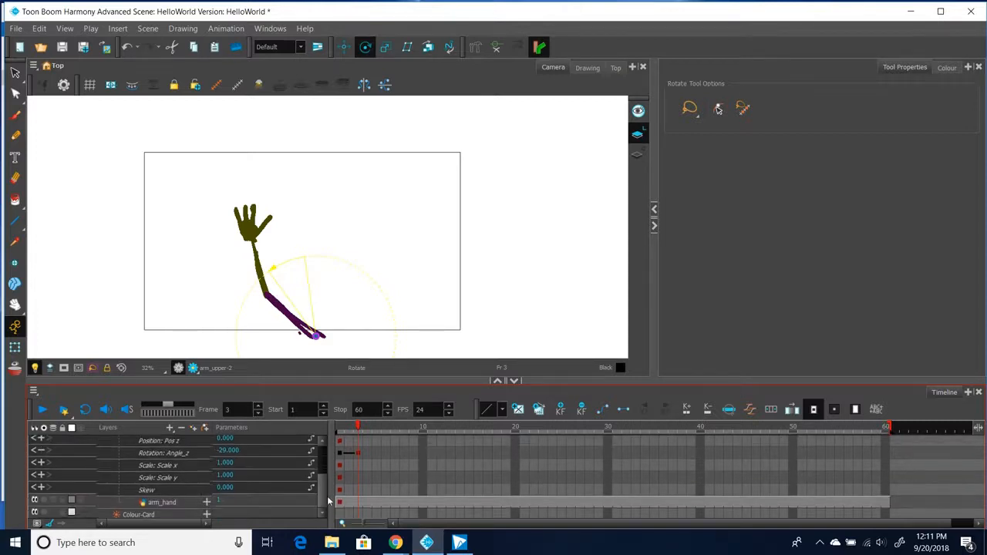
pyautogui.click(207, 500)
pyautogui.scroll(-3, 252, 485)
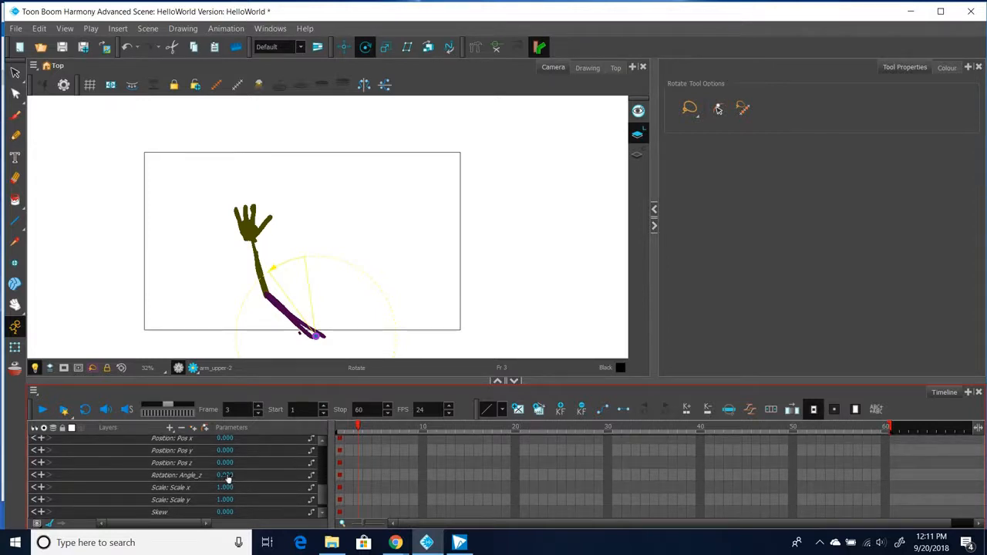
pyautogui.click(225, 476)
pyautogui.write('33')
pyautogui.press('Return')
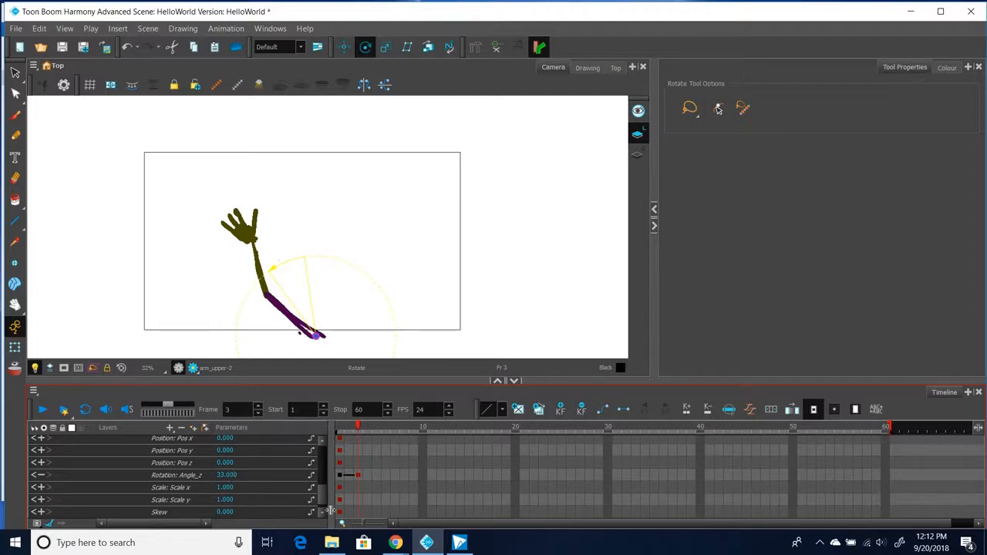
# Reset the Angle_z rotation of arm_hand and arm_fore at frame 3 to 0.
pyautogui.click(229, 477)
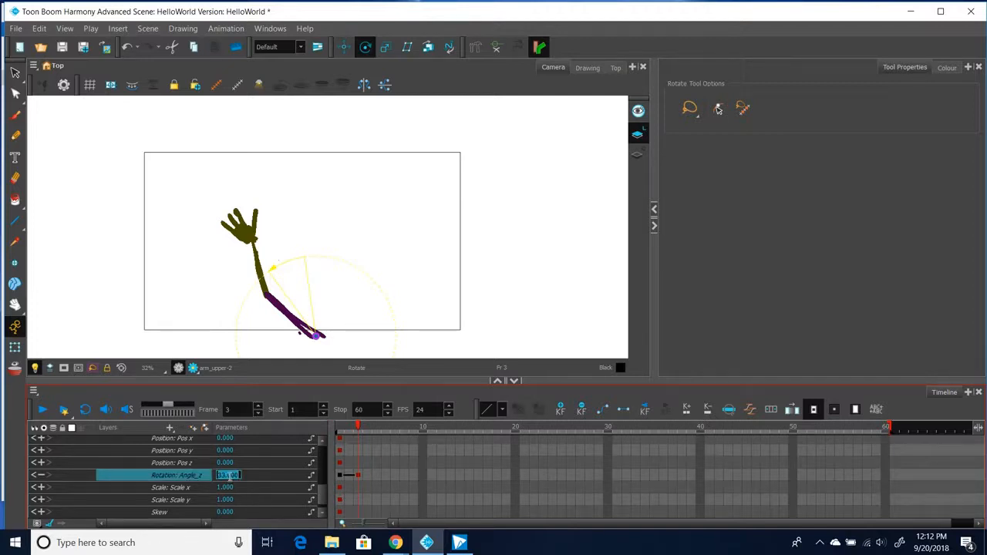
pyautogui.write('0')
pyautogui.press('Return')
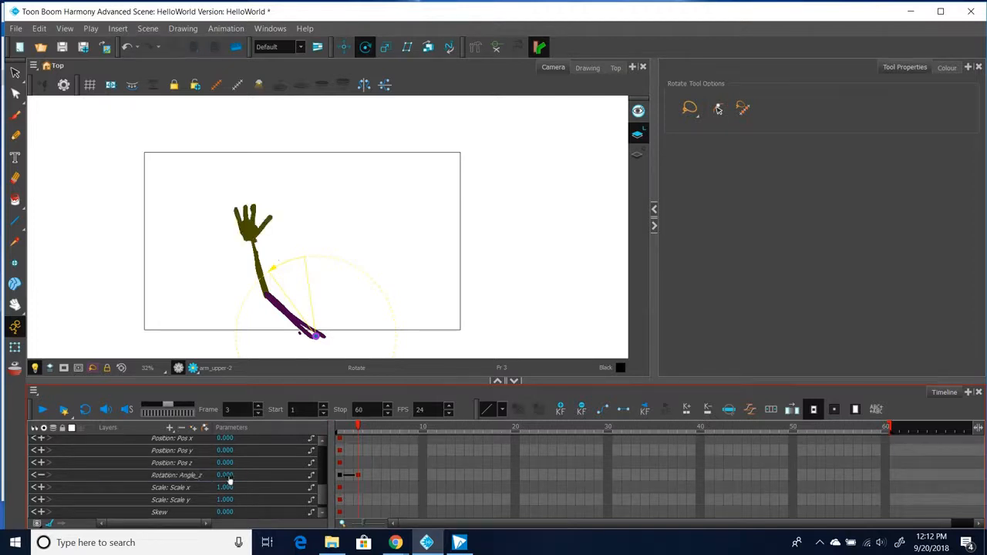
pyautogui.scroll(-5, 309, 474)
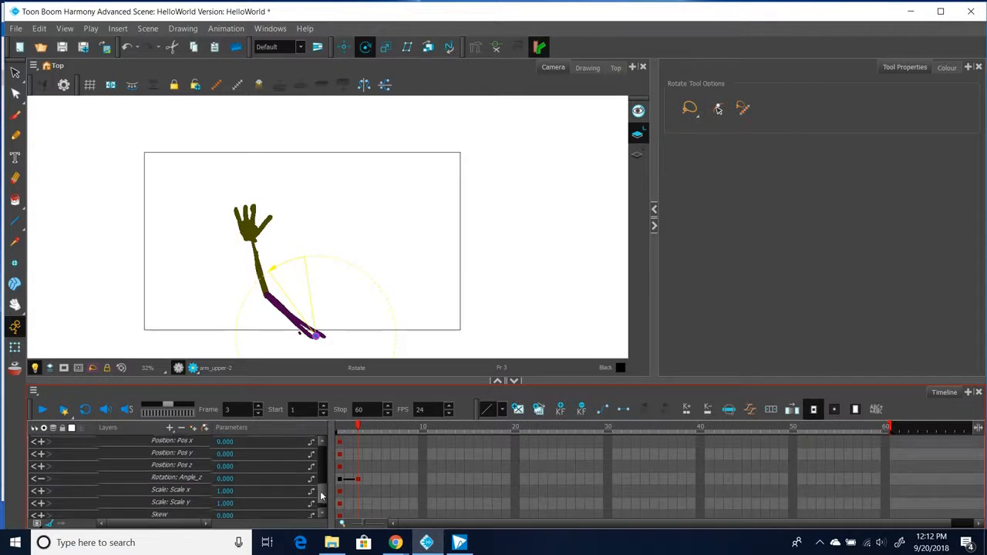
pyautogui.click(235, 479)
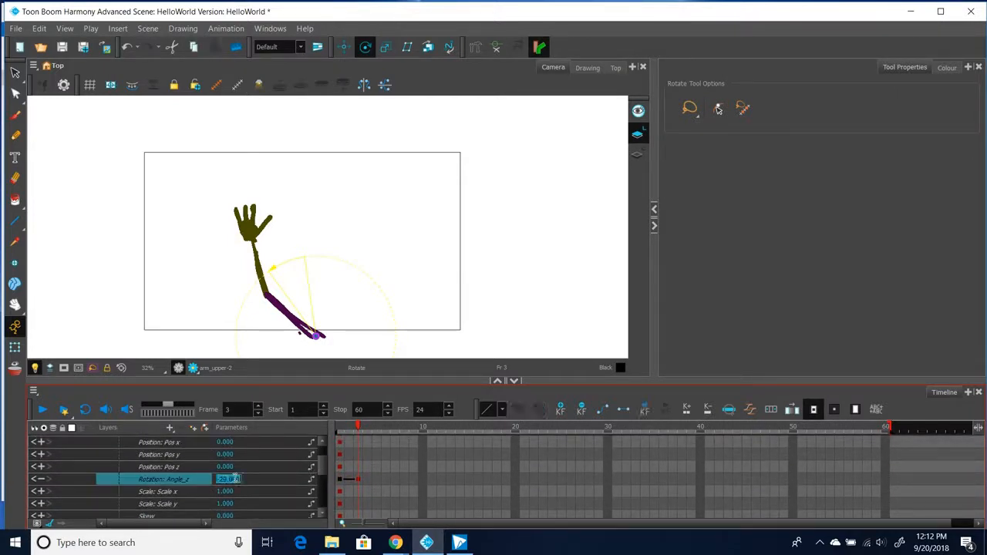
pyautogui.write('0')
pyautogui.press('Return')
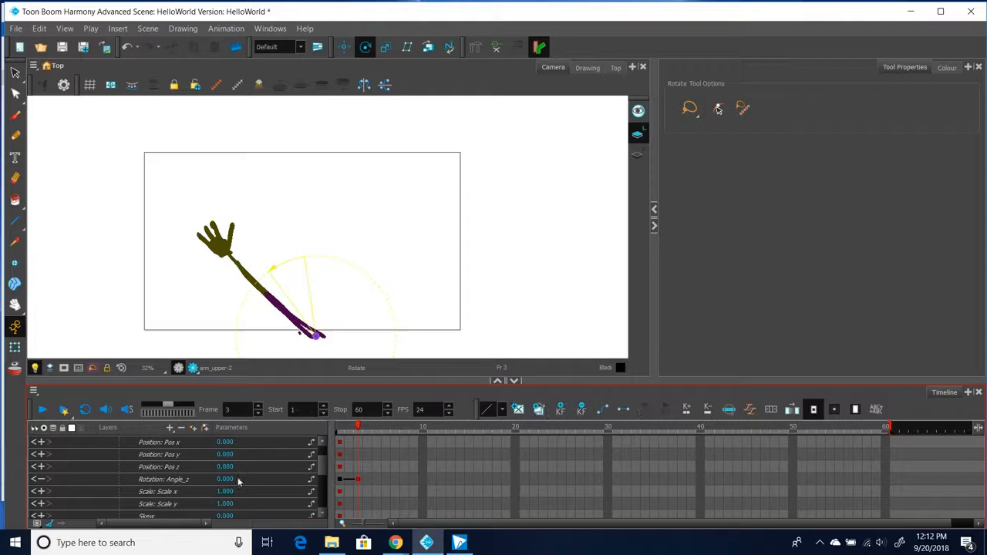
# Reset arm_upper's Angle_z rotation at frame 3 to 0 to straighten the whole arm.
pyautogui.scroll(5, 322, 463)
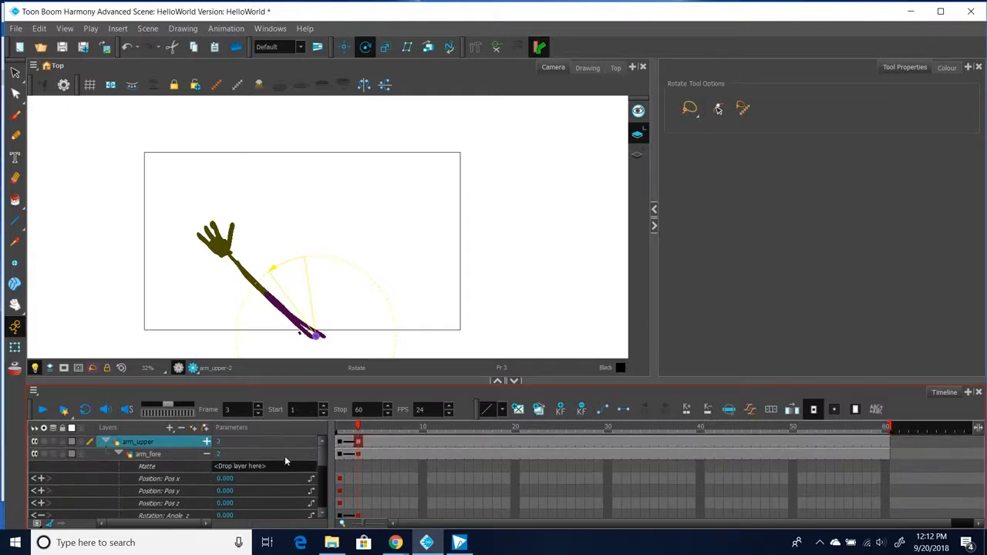
pyautogui.click(206, 454)
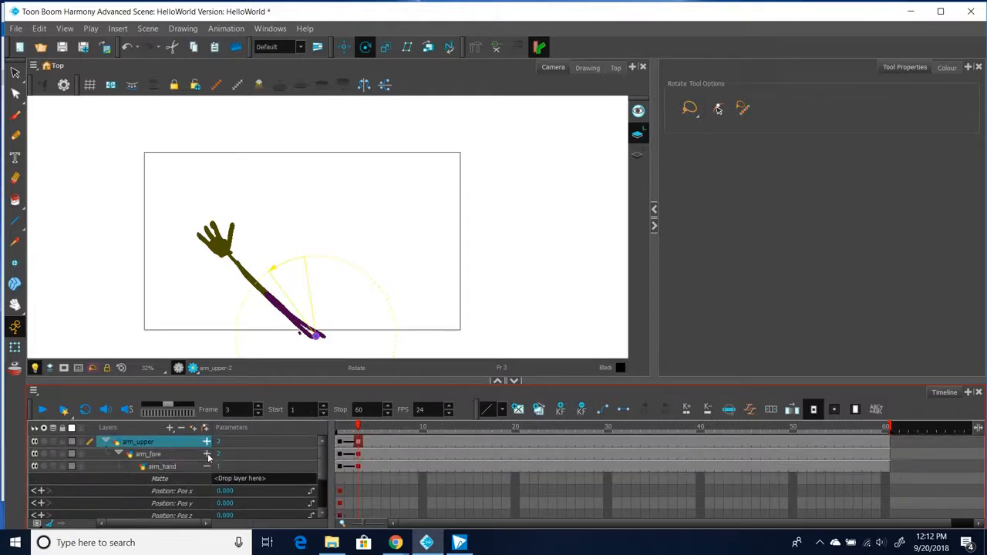
pyautogui.click(207, 442)
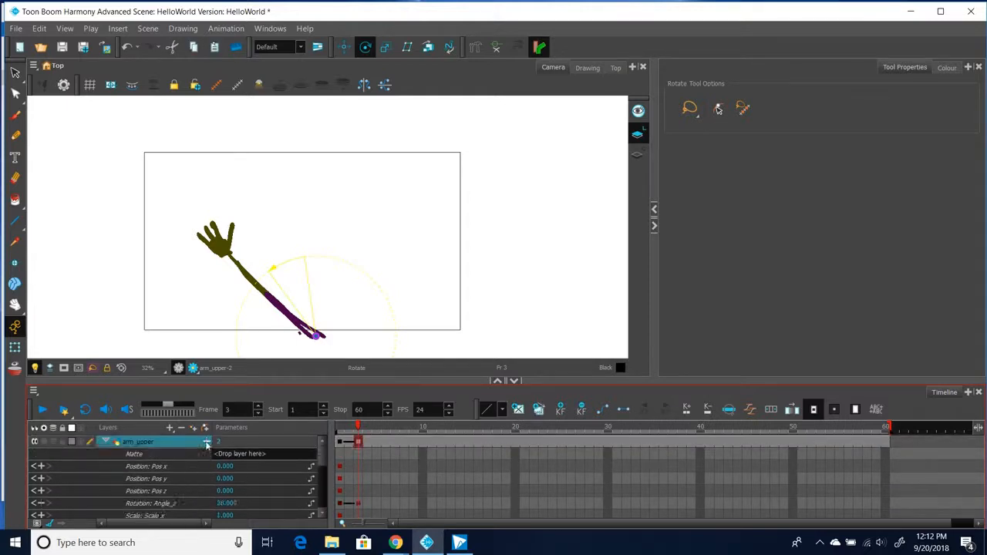
pyautogui.doubleClick(228, 503)
pyautogui.write('0')
pyautogui.press('Return')
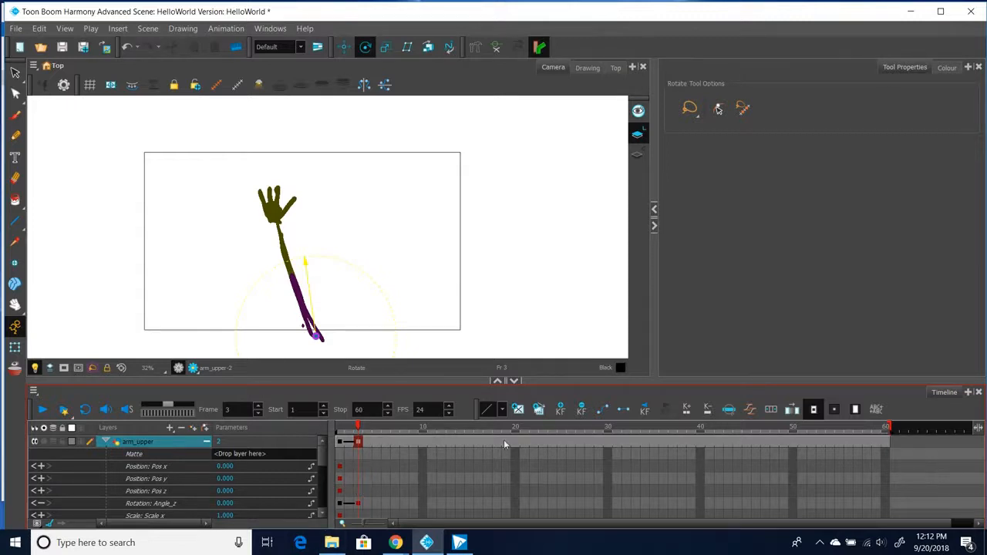
# Delete the frame 3 keyframes from the arm_upper, arm_fore and arm_hand layers.
pyautogui.click(206, 441)
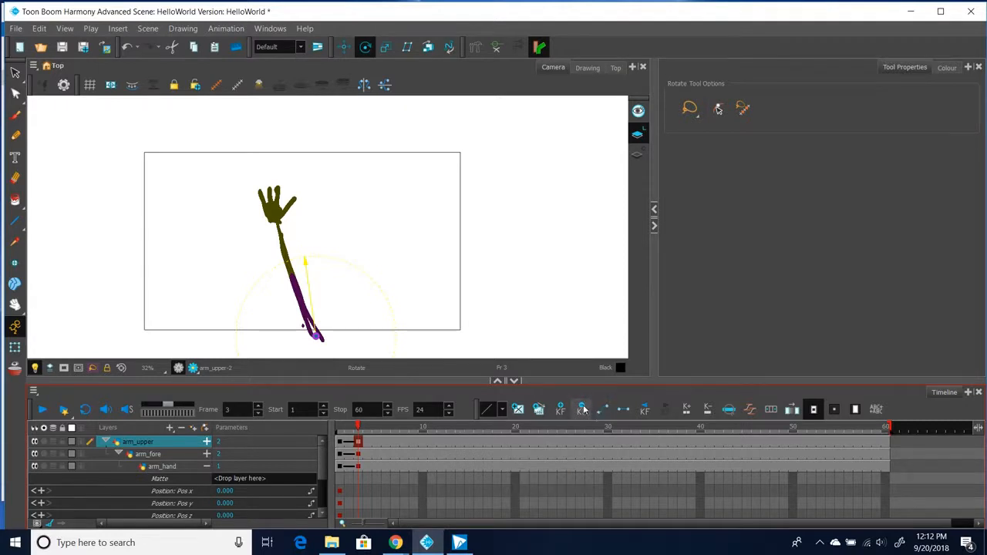
pyautogui.click(358, 454)
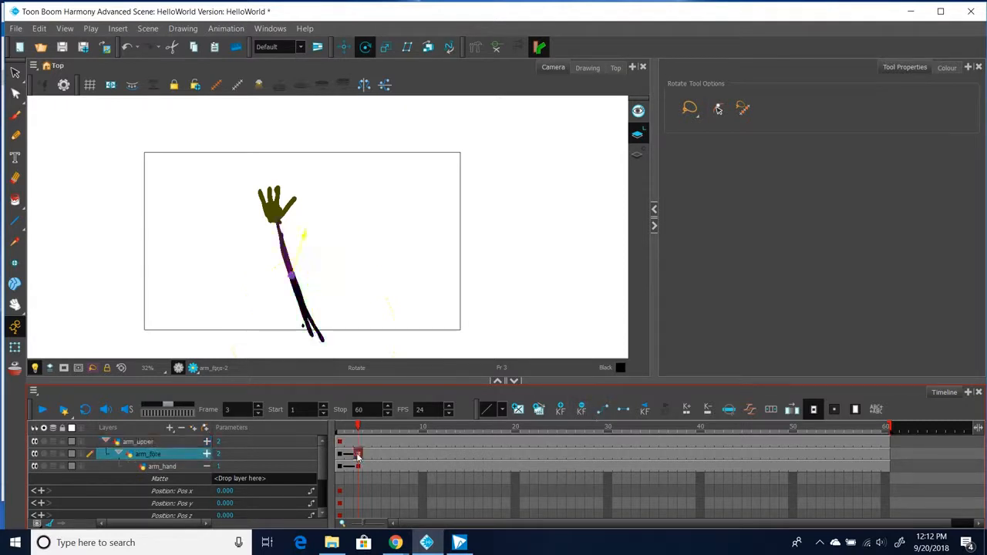
pyautogui.click(582, 411)
pyautogui.click(358, 467)
pyautogui.click(583, 411)
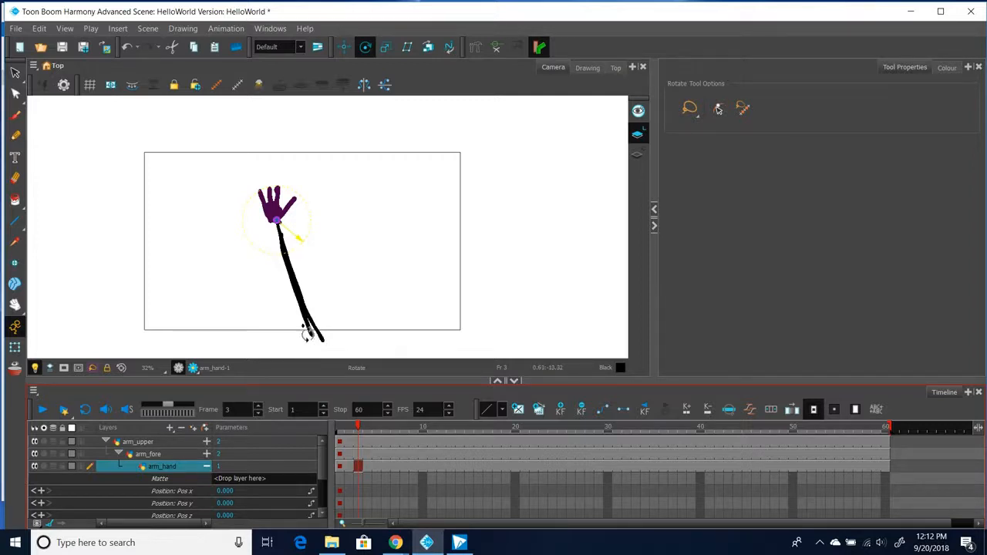
# Go to frame 1 on arm_upper, make the Timeline view taller and reposition the arm within the Camera view.
pyautogui.click(340, 442)
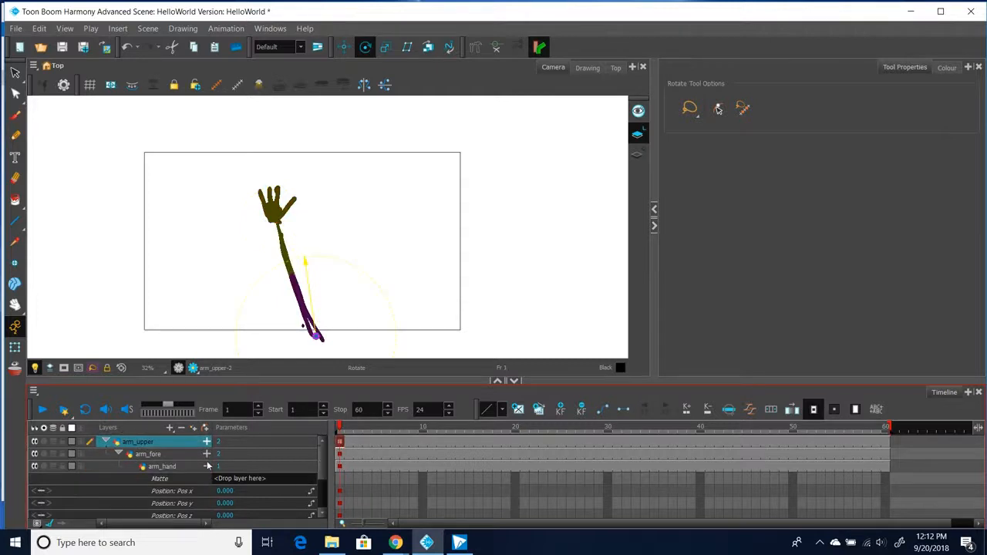
pyautogui.moveTo(287, 377); pyautogui.dragTo(288, 333)
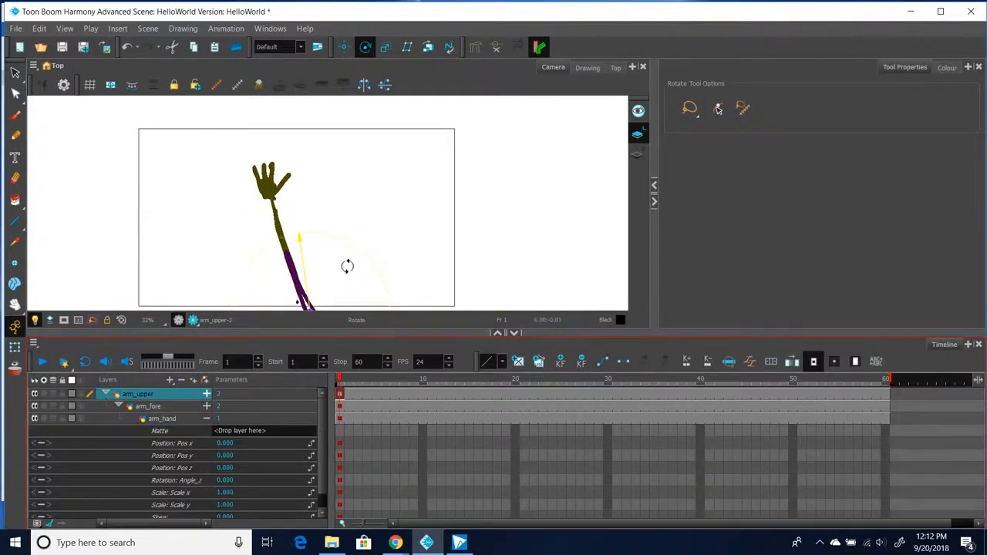
pyautogui.click(15, 305)
pyautogui.moveTo(236, 257); pyautogui.dragTo(216, 236)
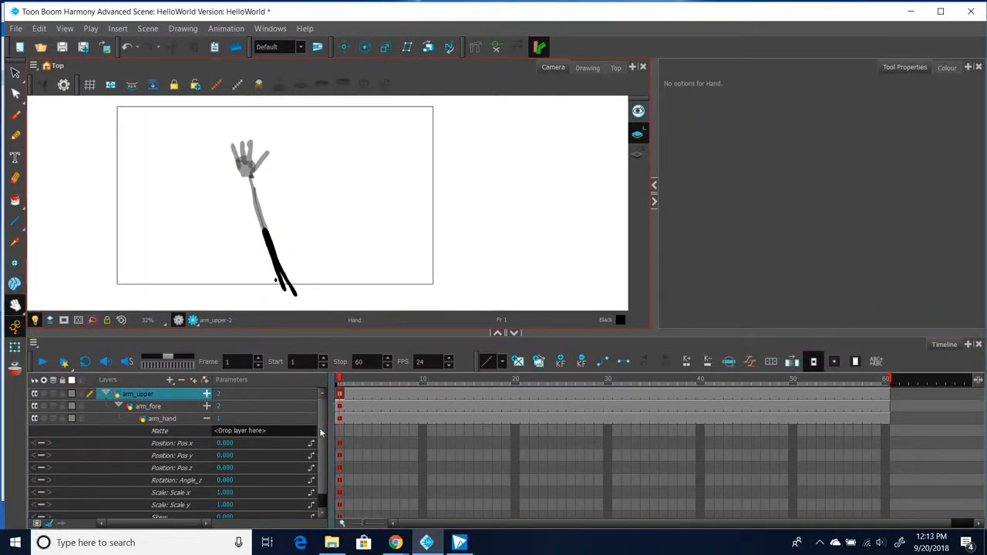
pyautogui.click(321, 433)
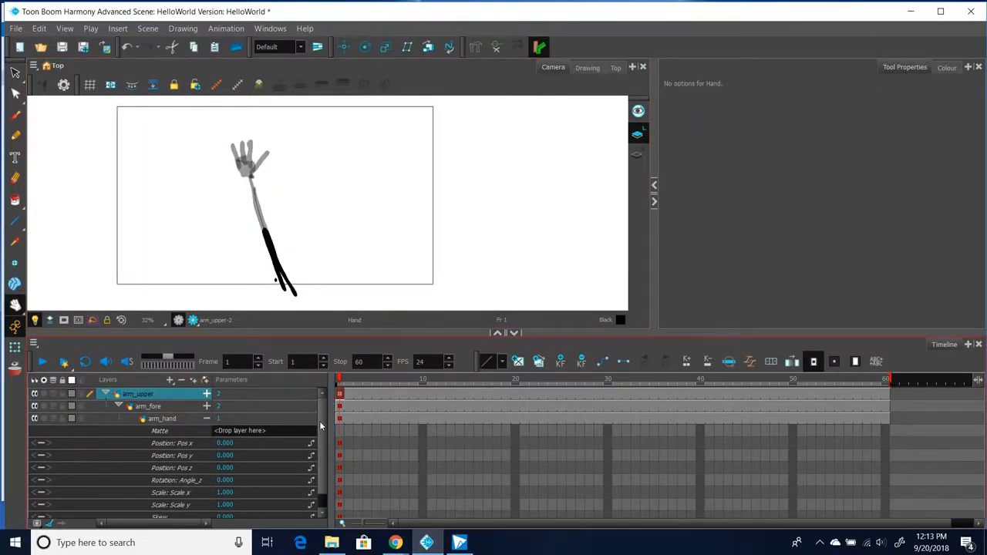
# Show the parameters of arm_fore and arm_upper, and set arm_upper's Angle_z rotation at frame 1 to -5.
pyautogui.click(206, 406)
pyautogui.click(206, 394)
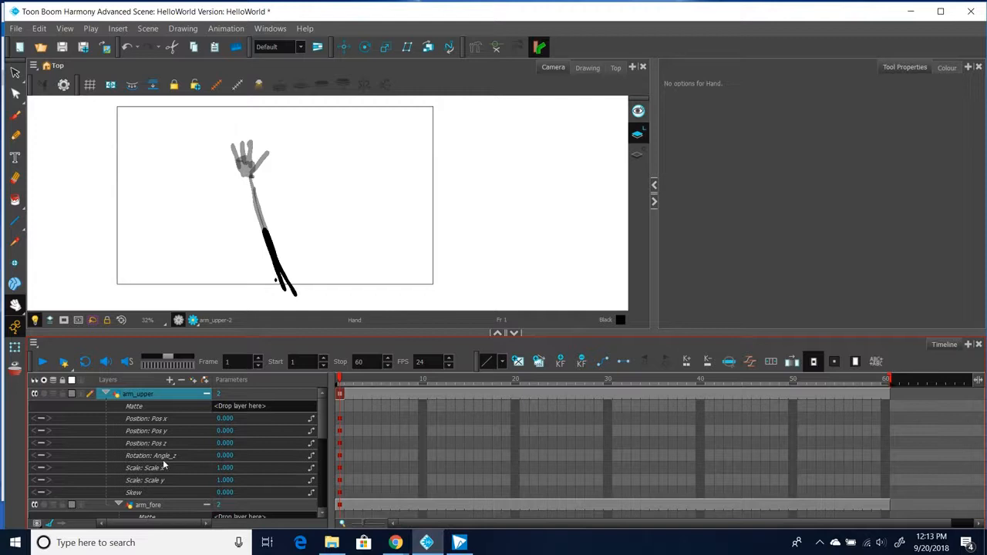
pyautogui.moveTo(228, 458)
pyautogui.mouseDown()
pyautogui.moveTo(210, 455)
pyautogui.moveTo(239, 456)
pyautogui.mouseUp()
pyautogui.click(230, 455)
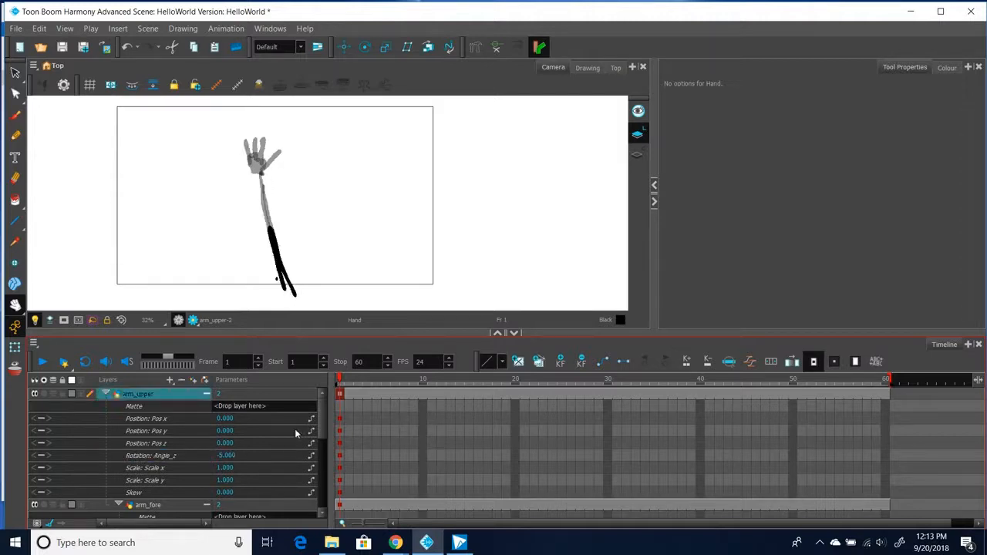
# Set arm_fore's Angle_z rotation at frame 1 to -16 for the starting pose of the wave.
pyautogui.scroll(-3, 321, 441)
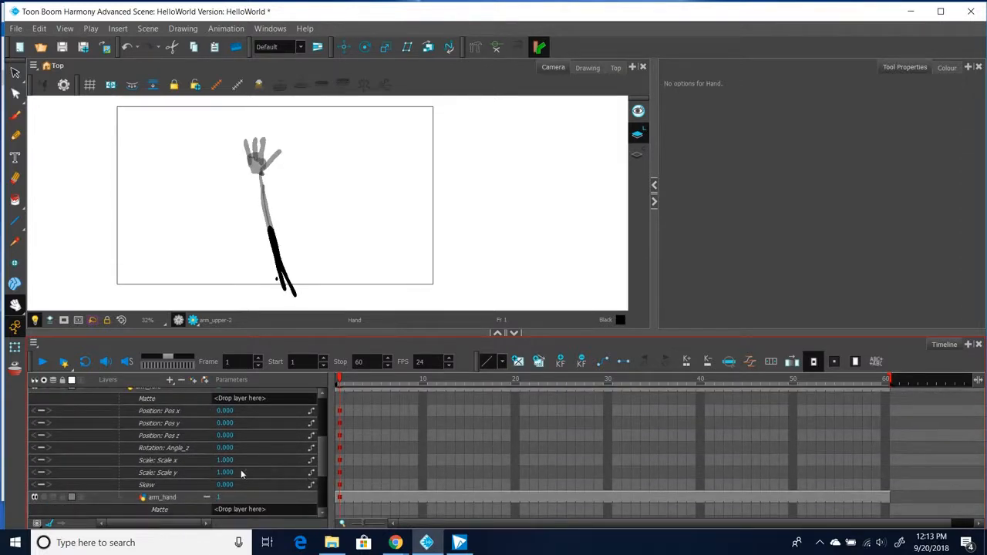
pyautogui.moveTo(226, 449)
pyautogui.mouseDown()
pyautogui.moveTo(235, 448)
pyautogui.moveTo(218, 448)
pyautogui.mouseUp()
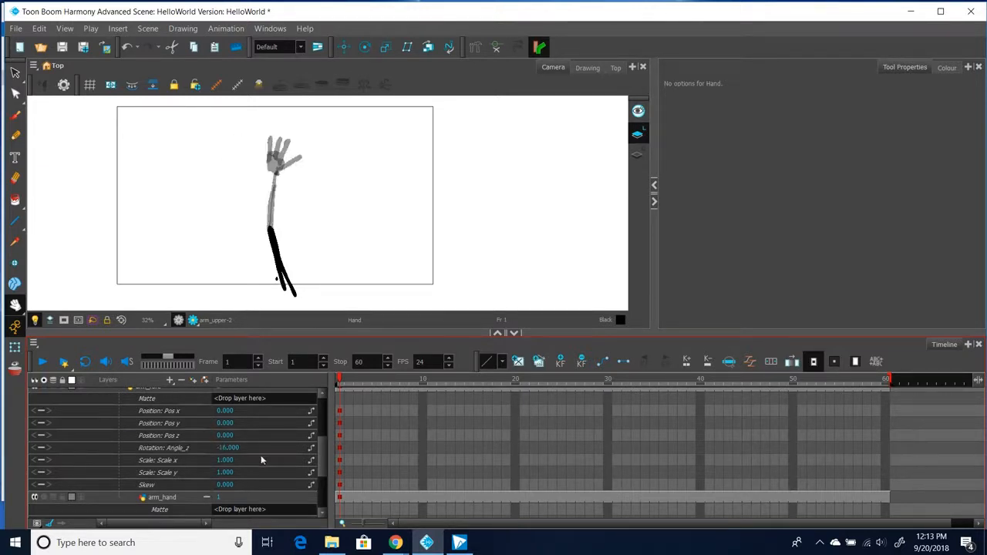
# Set arm_hand's Angle_z rotation at frame 1 to -22 for the starting pose of the wave.
pyautogui.moveTo(322, 451); pyautogui.dragTo(326, 498)
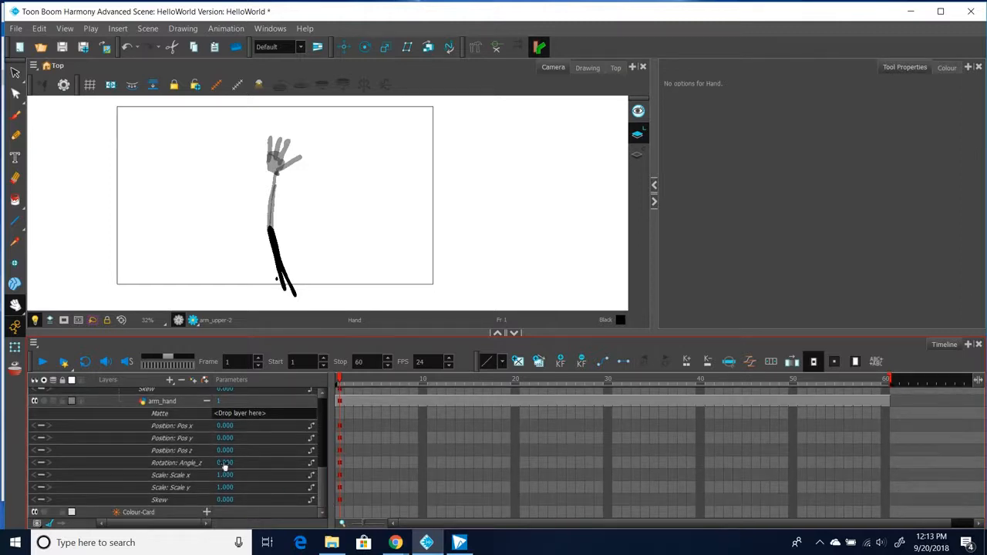
pyautogui.moveTo(225, 463); pyautogui.dragTo(218, 462)
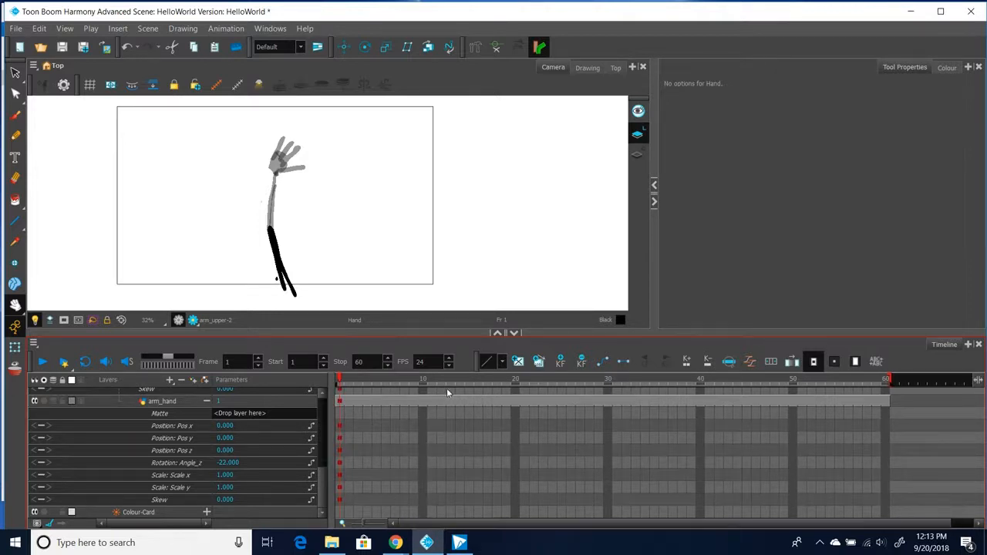
# Add keyframes at frame 13 on the arm_upper, arm_fore and arm_hand layers.
pyautogui.scroll(5, 318, 463)
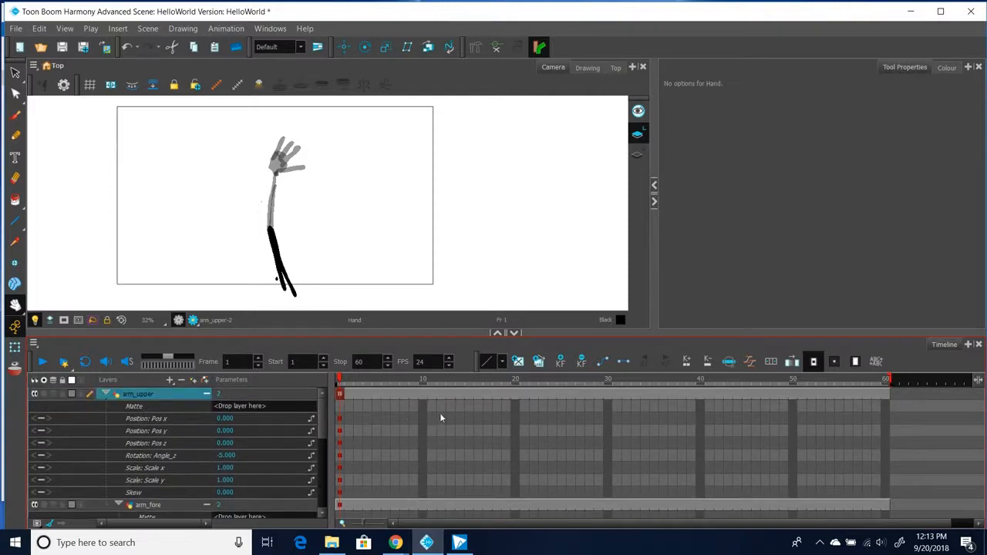
pyautogui.click(451, 395)
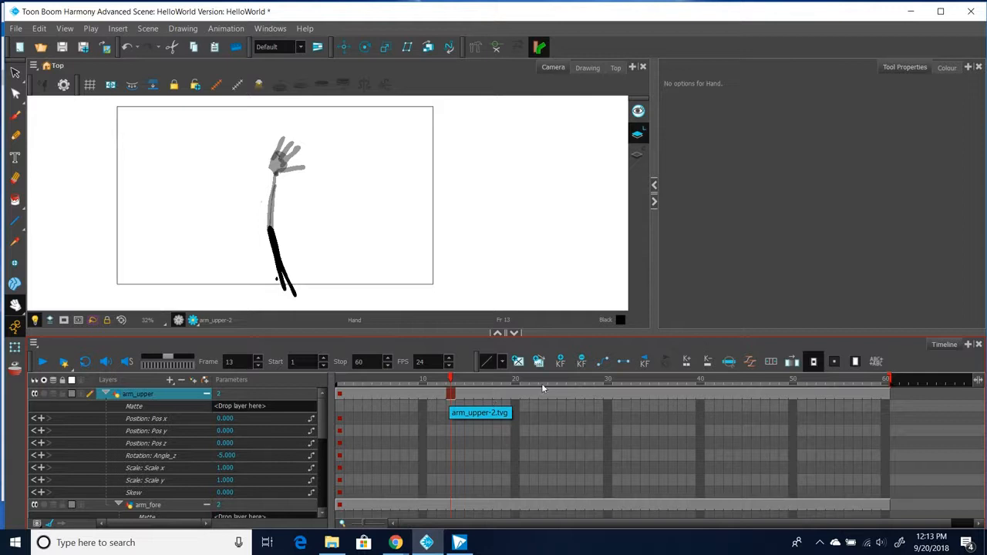
pyautogui.click(561, 361)
pyautogui.scroll(-1, 440, 502)
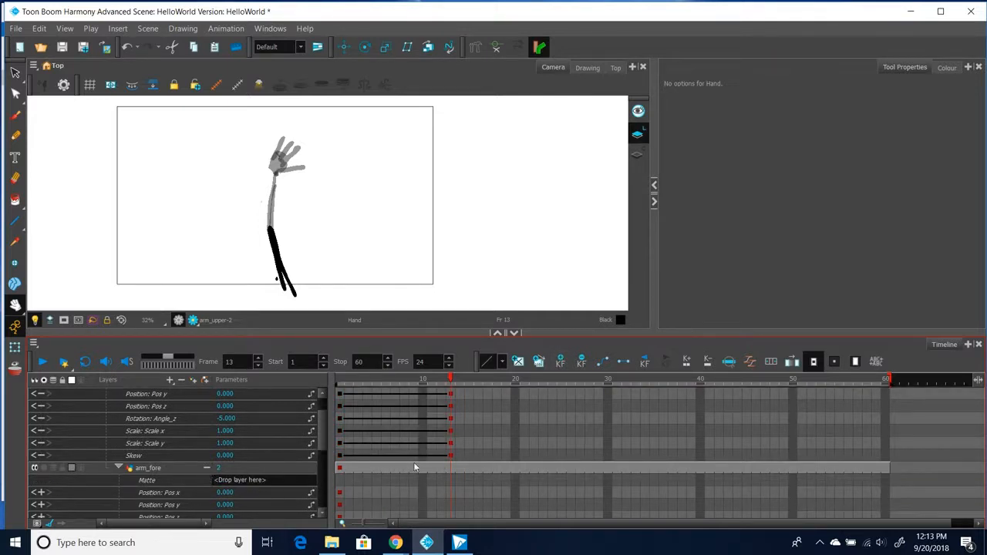
pyautogui.click(182, 469)
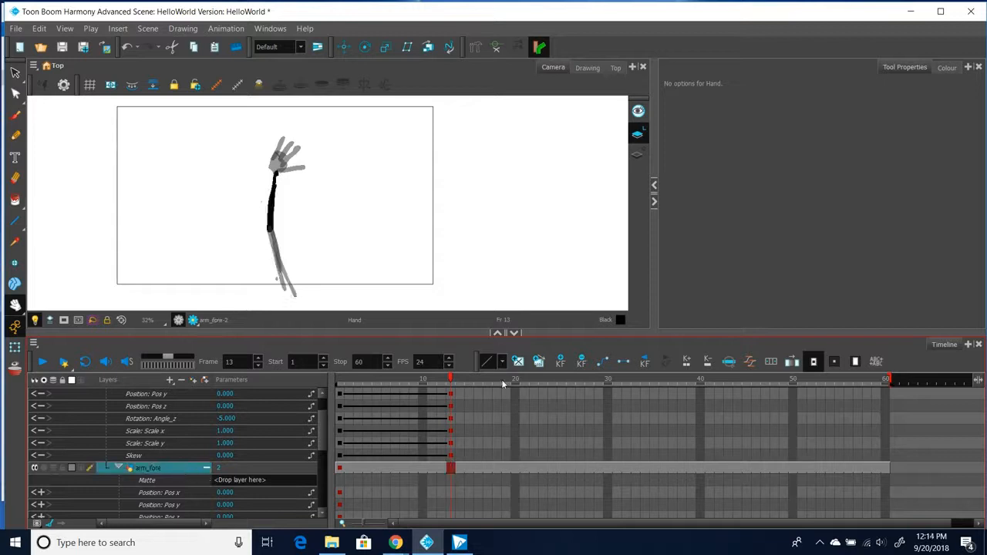
pyautogui.click(563, 364)
pyautogui.scroll(-2, 497, 435)
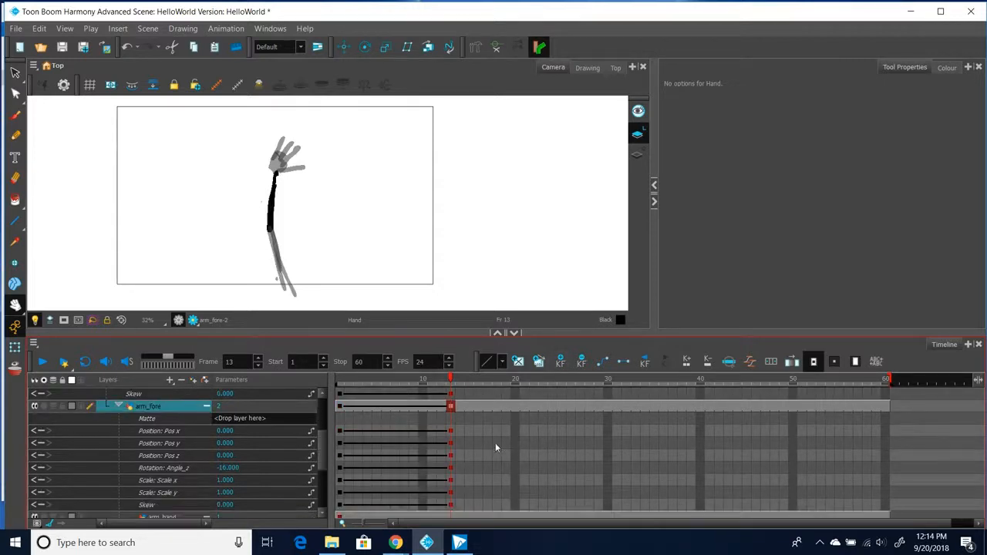
pyautogui.scroll(-1, 495, 449)
pyautogui.click(157, 471)
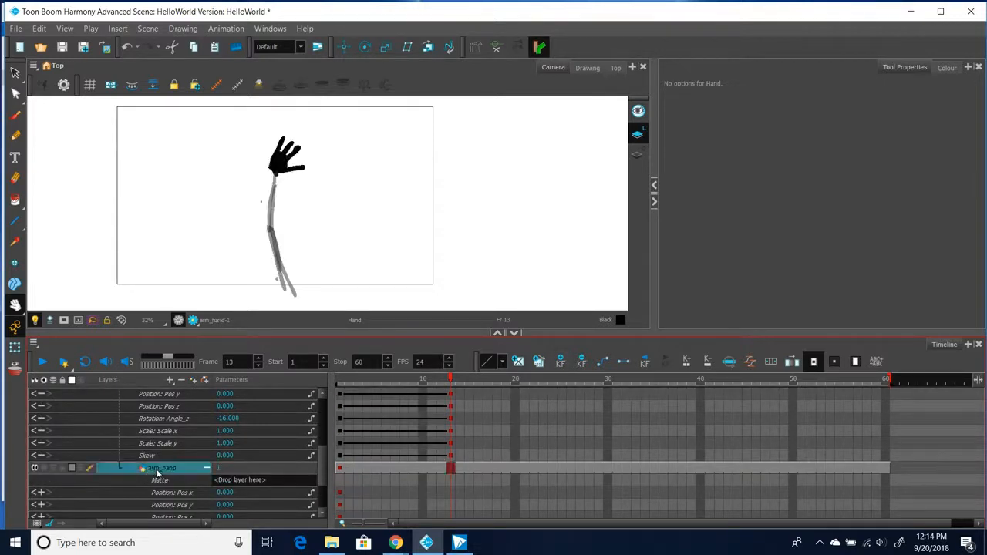
pyautogui.click(562, 364)
# Set arm_upper's Angle_z rotation at frame 13 to 9 so the upper arm leans outward.
pyautogui.scroll(4, 493, 453)
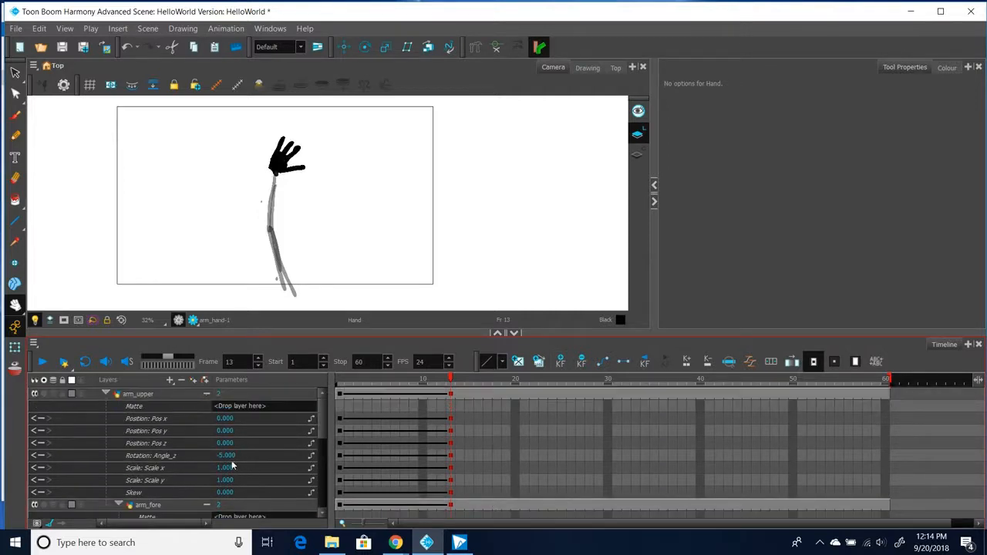
pyautogui.click(226, 456)
pyautogui.click(226, 458)
pyautogui.press('BackSpace')
pyautogui.write('10')
pyautogui.press('Return')
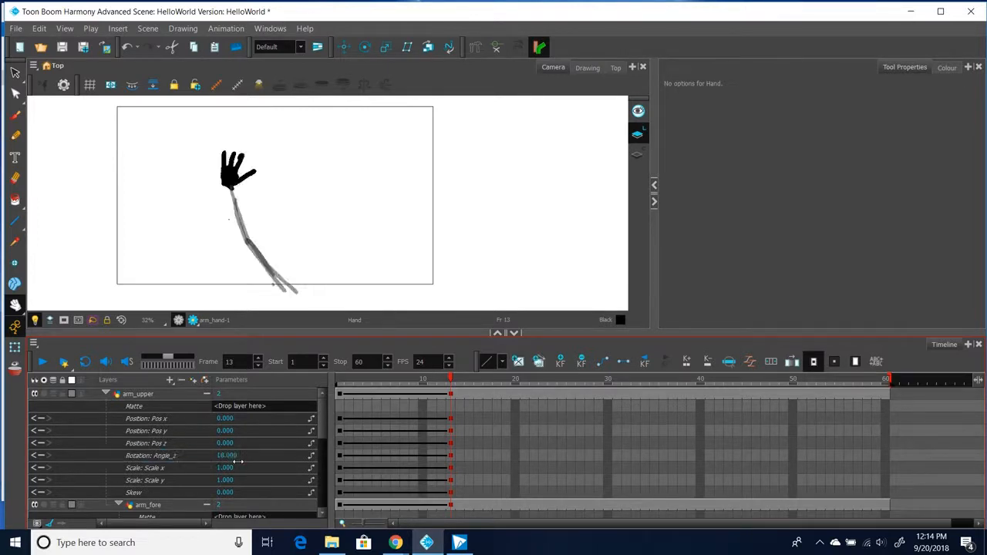
pyautogui.click(227, 456)
pyautogui.write('5')
pyautogui.press('Return')
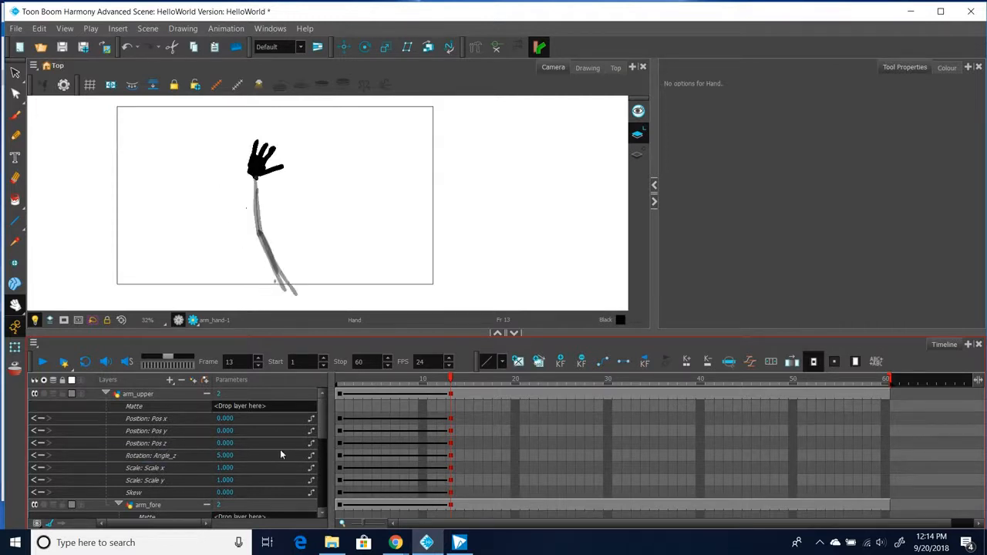
pyautogui.moveTo(226, 456); pyautogui.dragTo(230, 455)
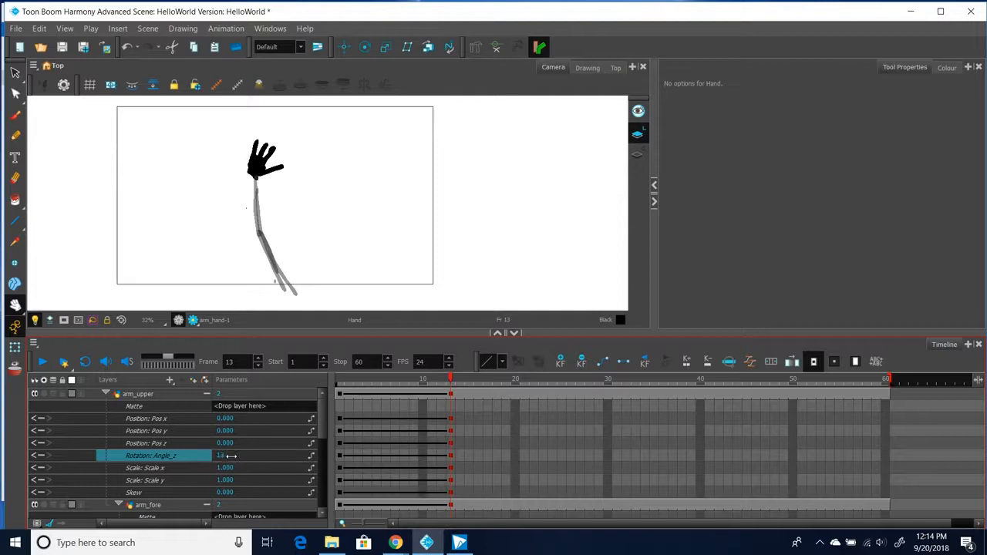
pyautogui.press('Return')
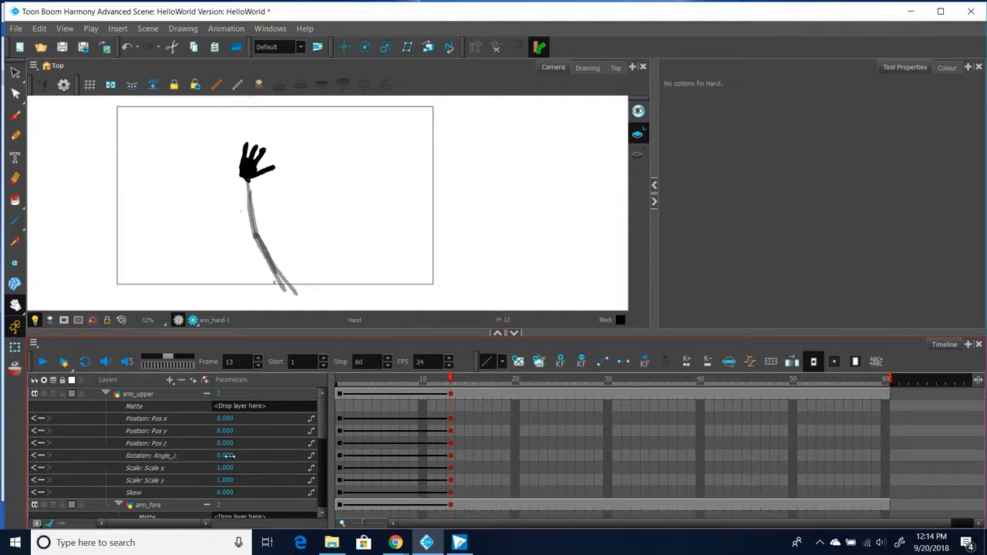
# Set arm_fore's Angle_z rotation at frame 13 to 0 so the forearm follows the upper arm.
pyautogui.scroll(-1, 320, 445)
pyautogui.scroll(-5, 320, 440)
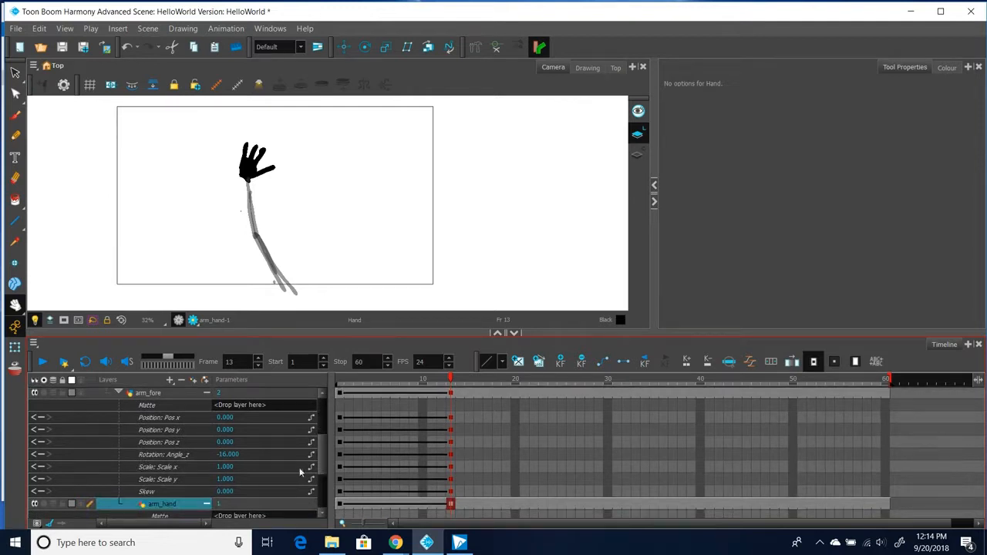
pyautogui.click(226, 454)
pyautogui.write('-8')
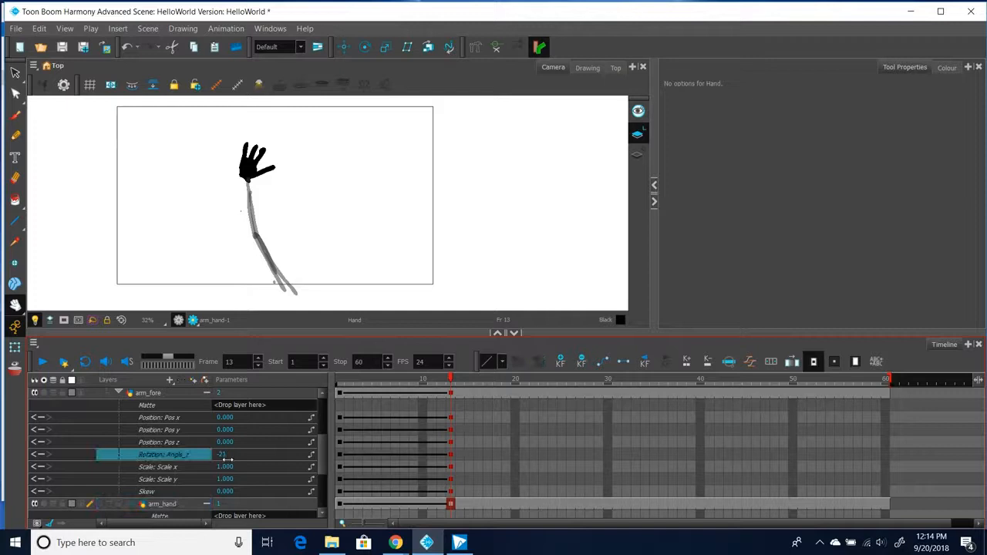
pyautogui.press('Return')
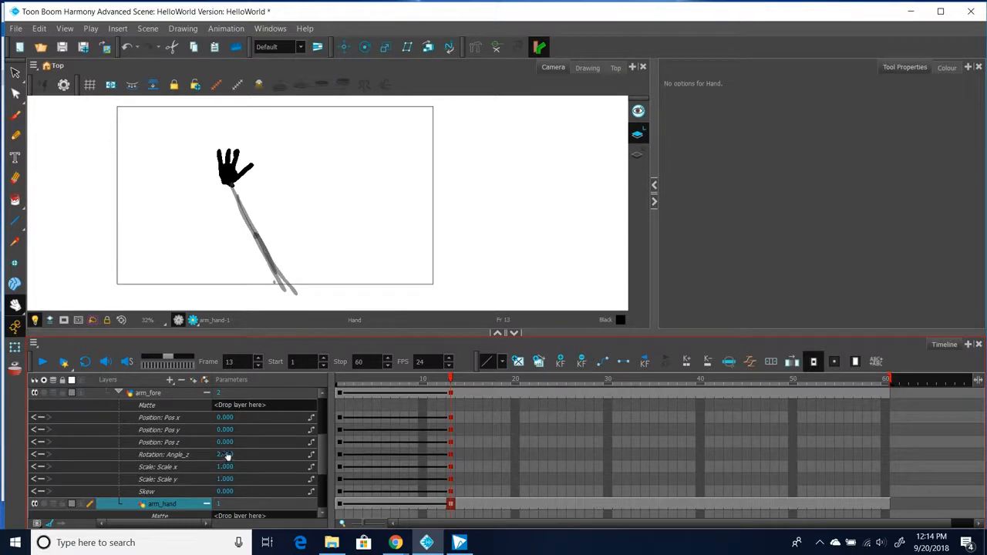
pyautogui.doubleClick(230, 455)
pyautogui.write('3')
pyautogui.press('Return')
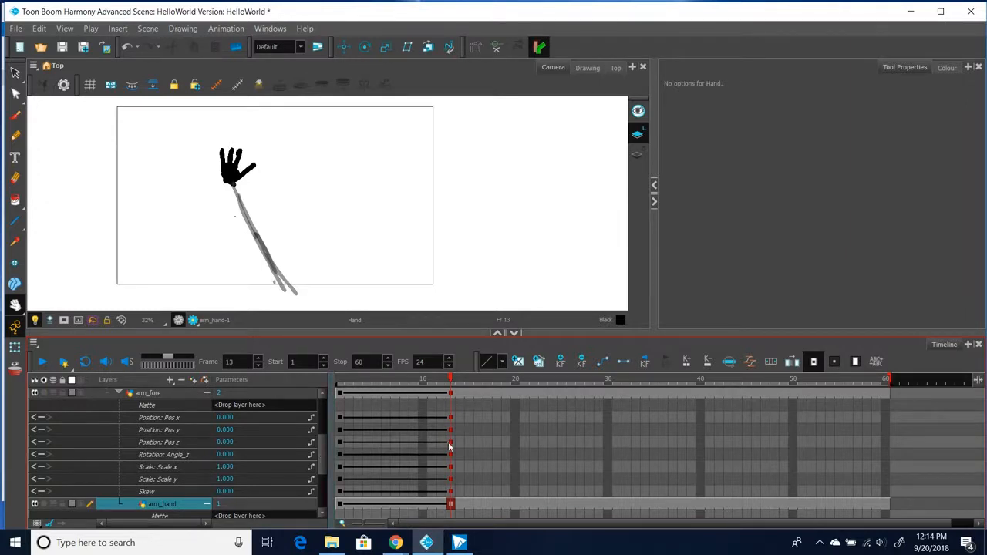
# Set arm_hand's Angle_z rotation at frame 13 to 29 so the hand tilts outward.
pyautogui.moveTo(322, 464); pyautogui.dragTo(280, 495)
pyautogui.click(235, 469)
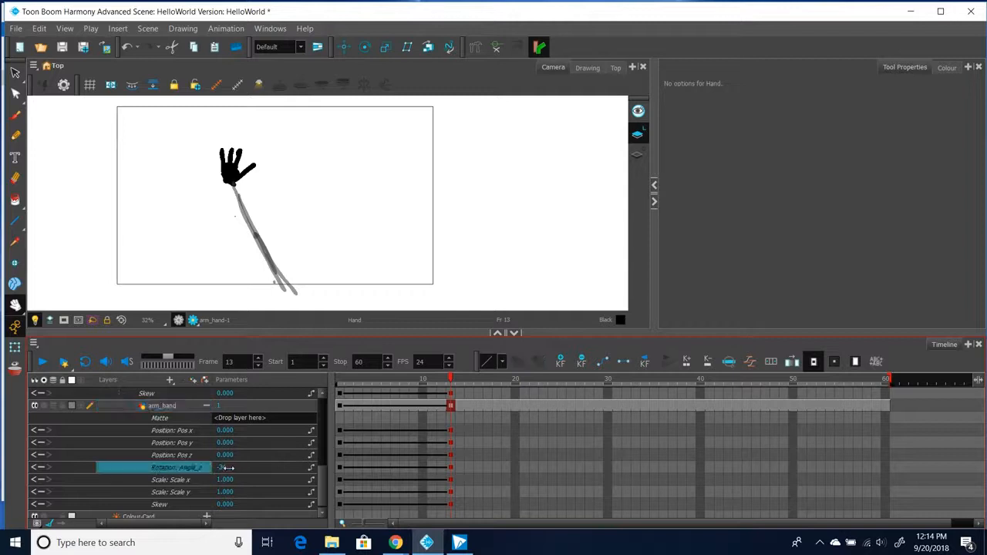
pyautogui.moveTo(227, 473); pyautogui.dragTo(242, 473)
pyautogui.moveTo(252, 472); pyautogui.dragTo(252, 472)
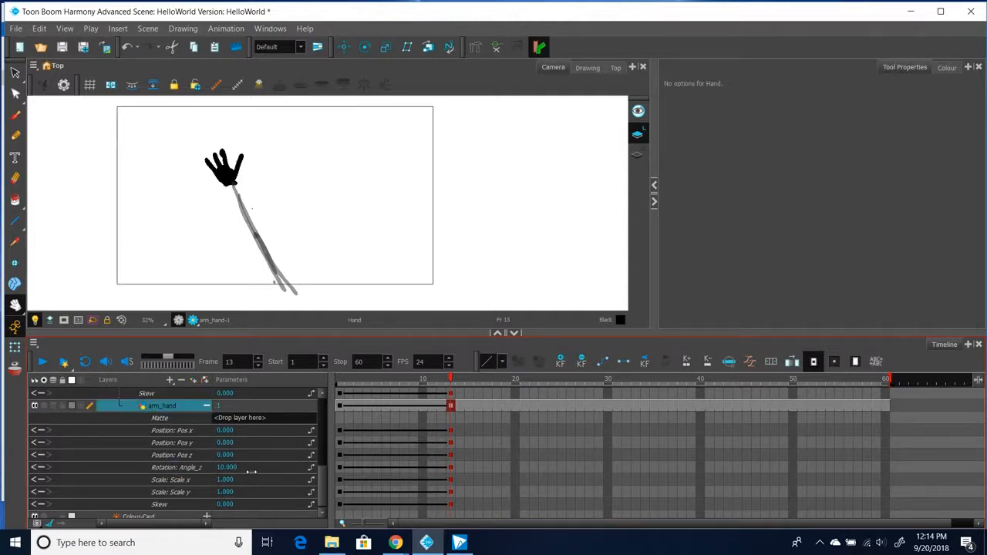
pyautogui.click(228, 469)
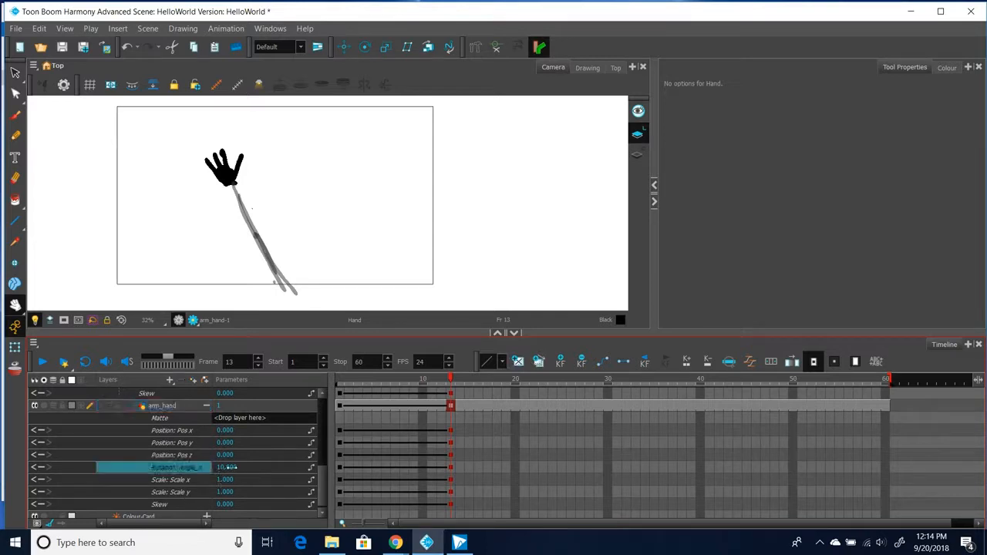
pyautogui.moveTo(235, 468); pyautogui.dragTo(263, 456)
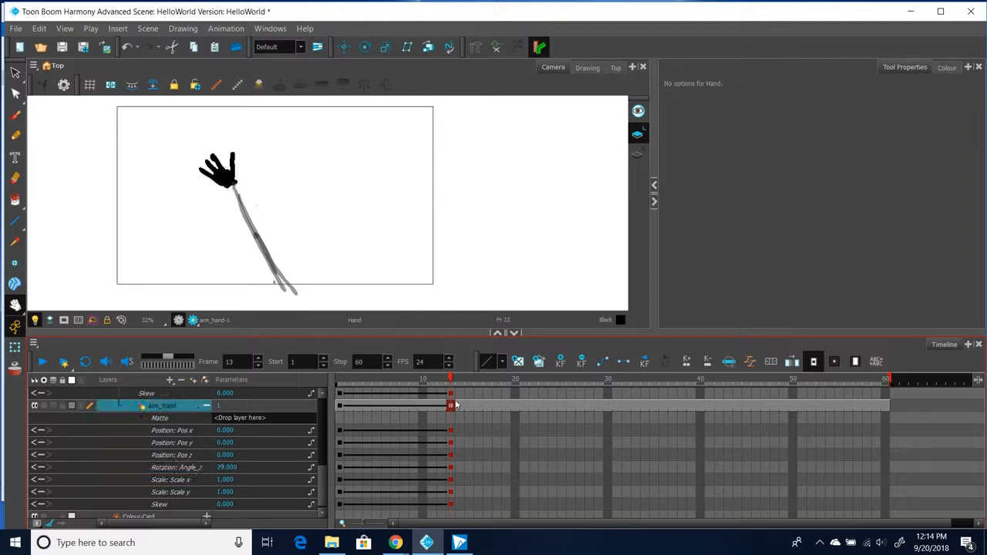
# Go back to frame 1 and copy arm_upper's frame 1 keyframe to frame 24.
pyautogui.moveTo(451, 382); pyautogui.dragTo(340, 408)
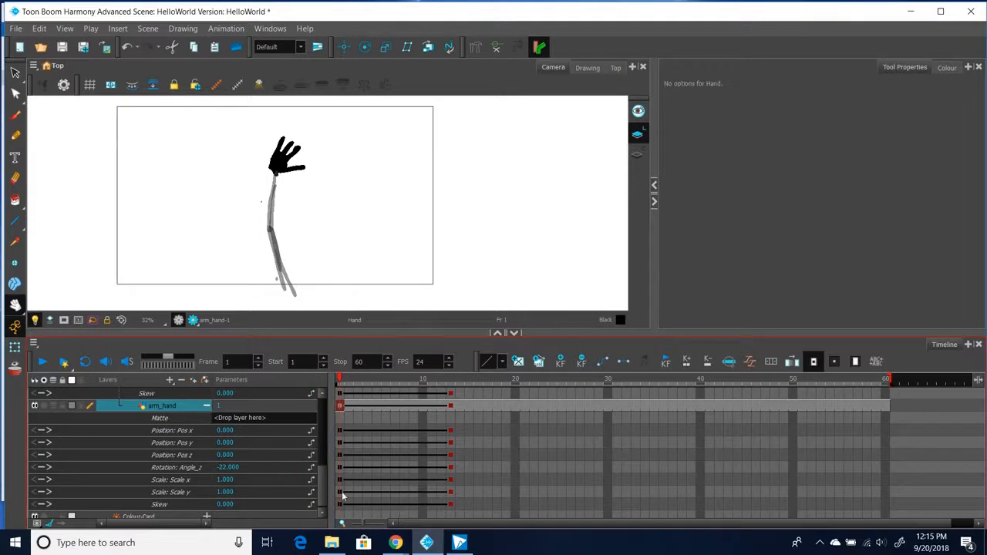
pyautogui.scroll(5, 319, 483)
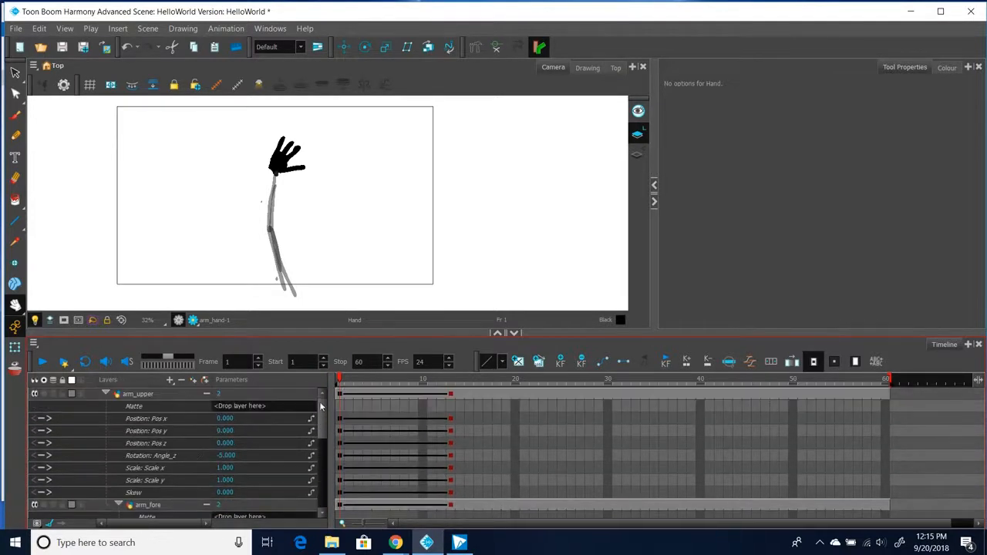
pyautogui.click(340, 395)
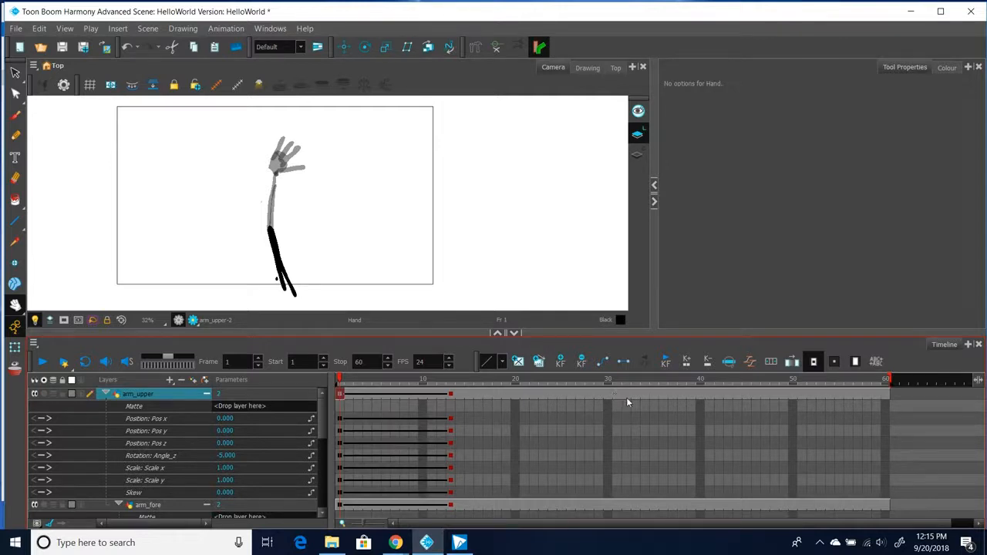
pyautogui.click(553, 395)
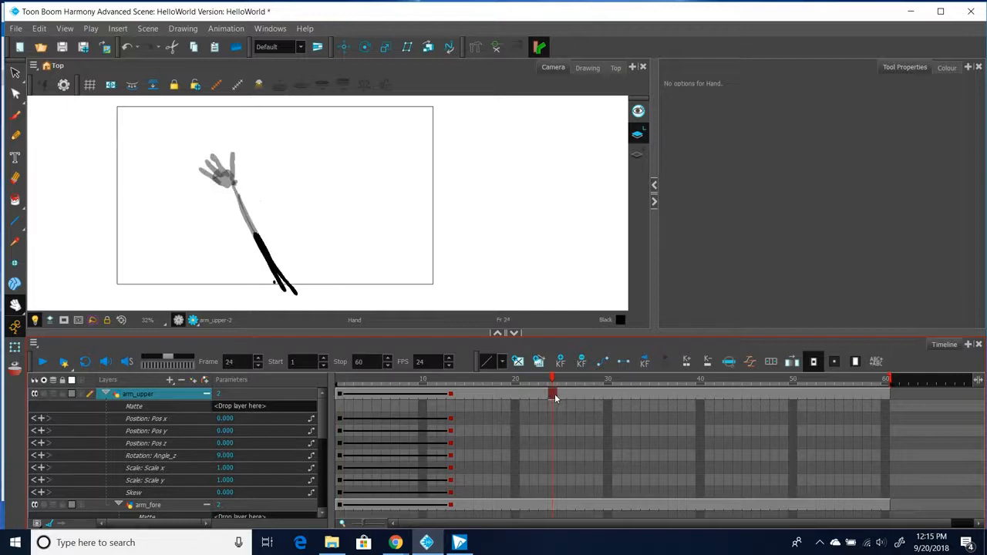
pyautogui.hotkey('ctrl', 'v')
# Copy the frame 1 keyframes of arm_fore and arm_hand to frame 24 on their own layers.
pyautogui.scroll(-1, 490, 478)
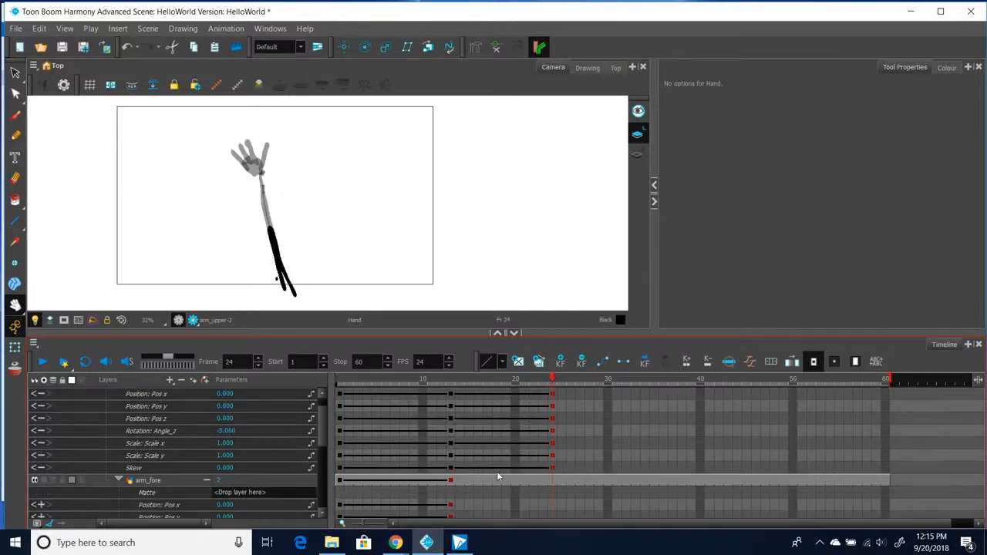
pyautogui.click(340, 480)
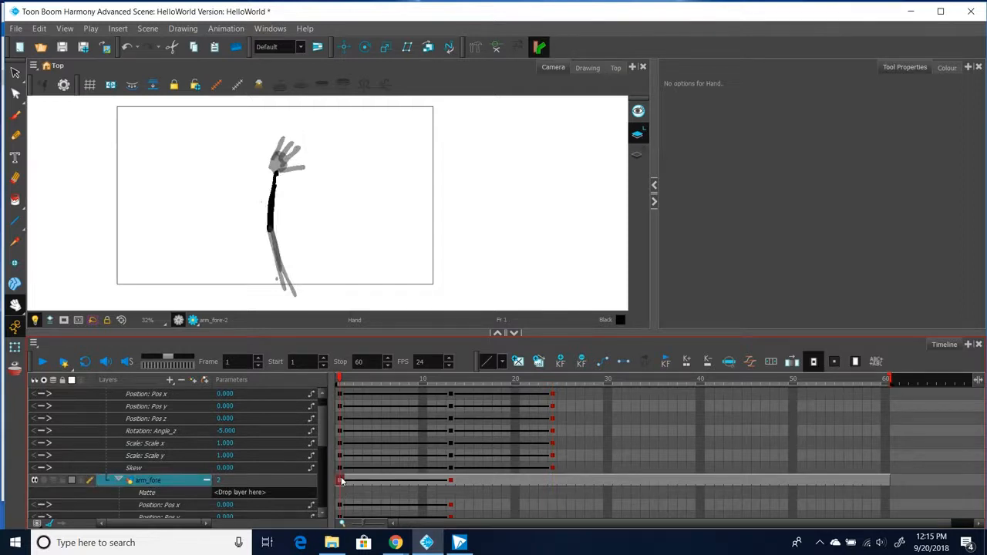
pyautogui.click(554, 479)
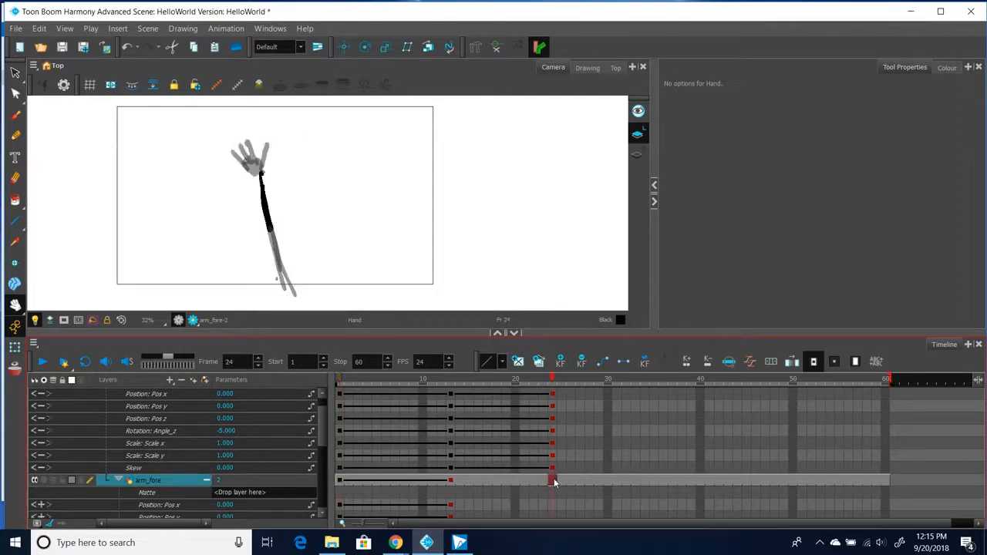
pyautogui.hotkey('ctrl', 'v')
pyautogui.scroll(-1, 422, 474)
pyautogui.scroll(-3, 422, 474)
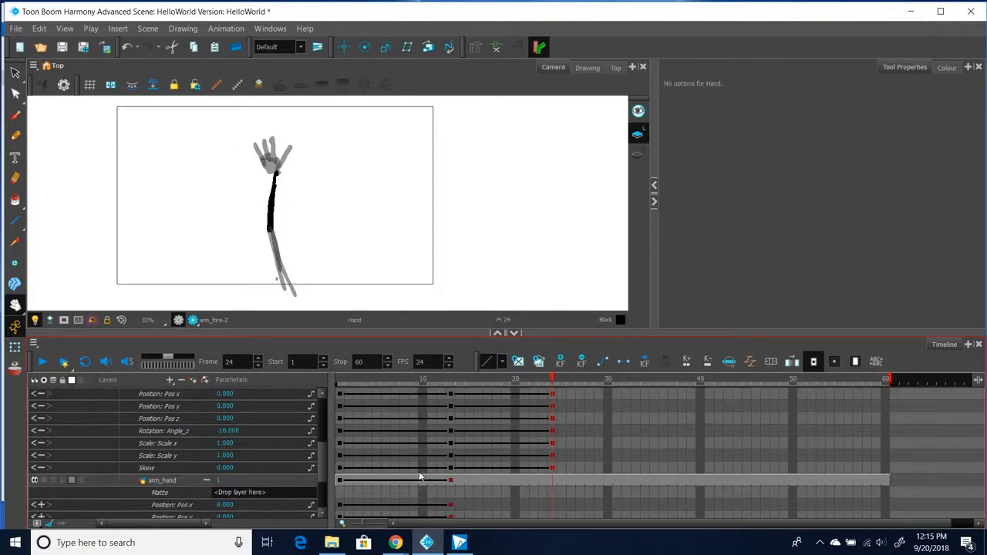
pyautogui.click(339, 481)
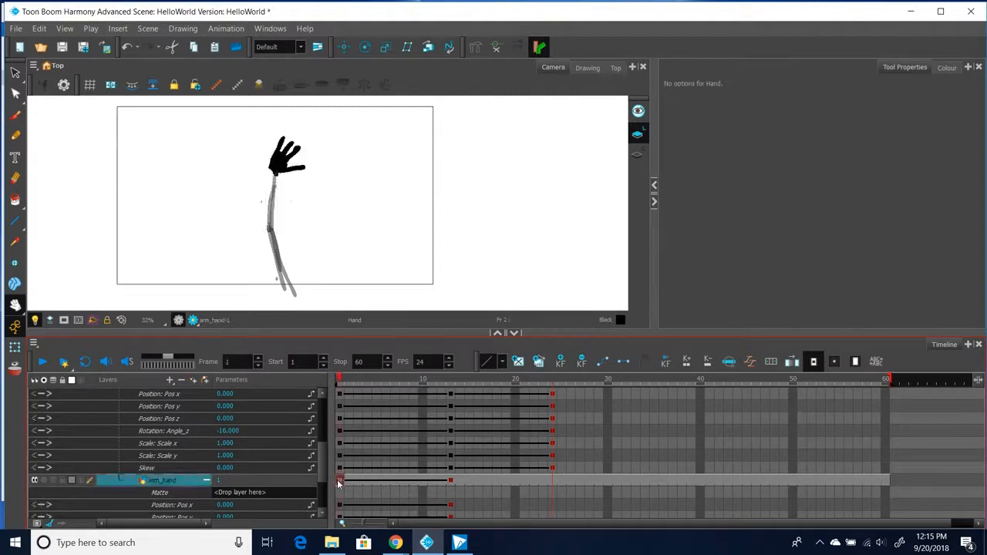
pyautogui.click(551, 480)
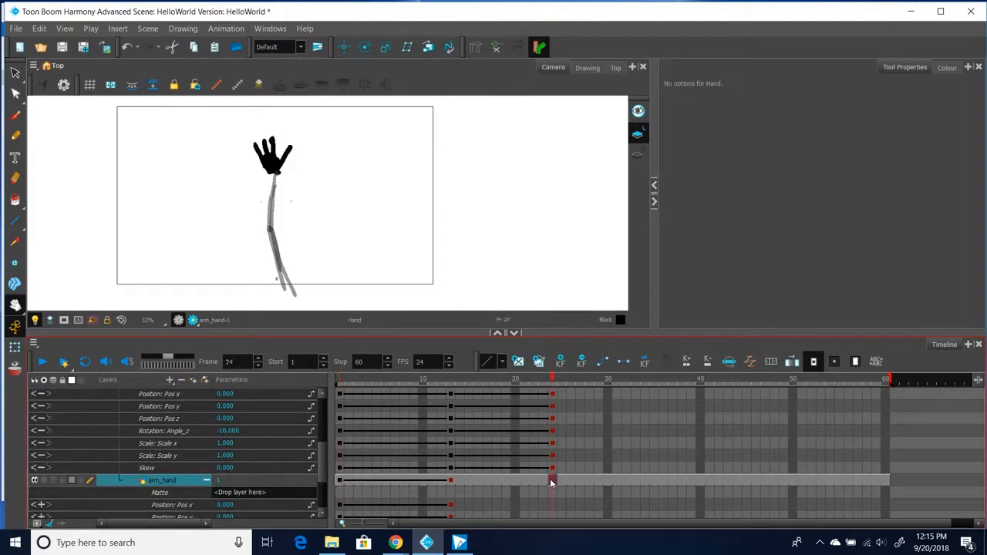
pyautogui.hotkey('ctrl', 'v')
# Check the arm's in-between pose at frame 7 and return to frame 1.
pyautogui.scroll(3, 464, 468)
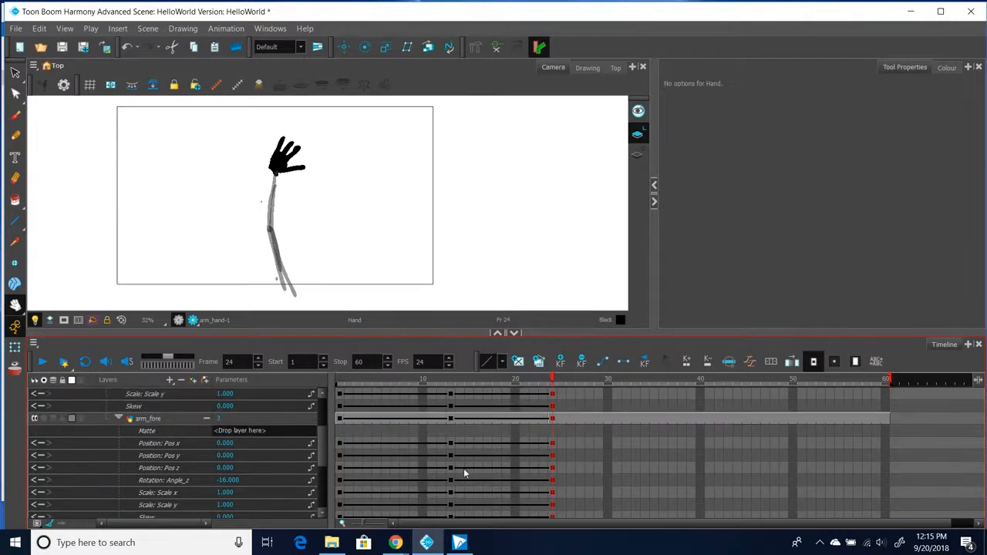
pyautogui.scroll(1, 471, 468)
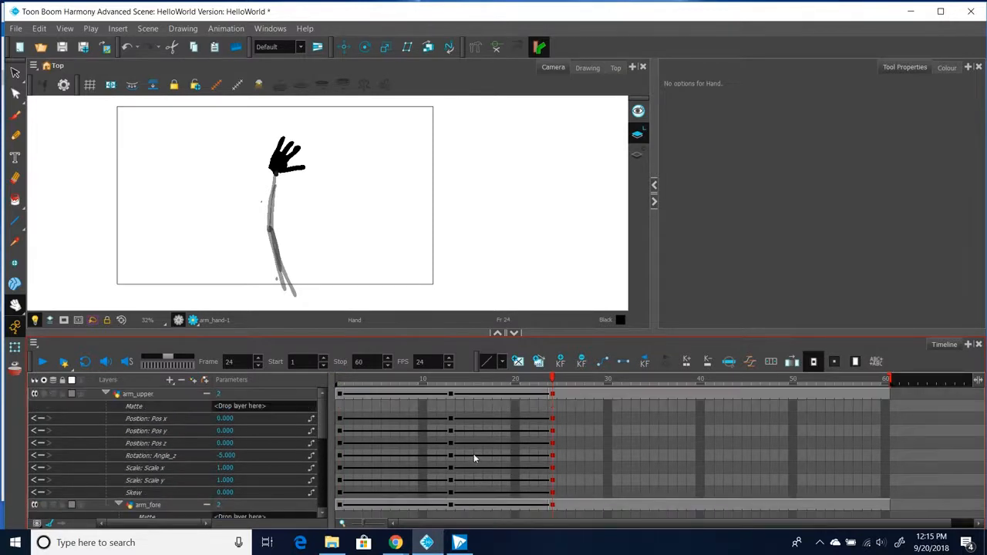
pyautogui.click(341, 383)
pyautogui.click(392, 385)
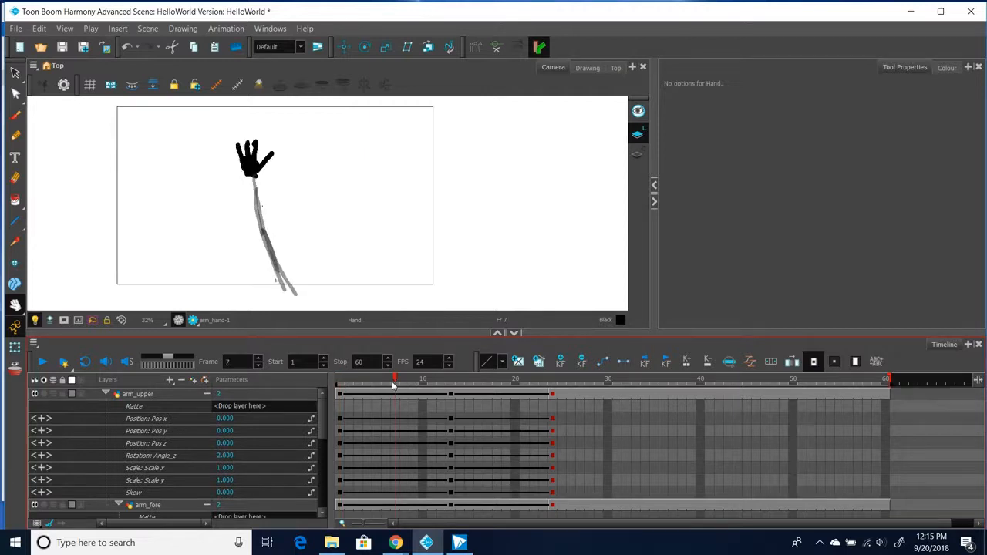
pyautogui.click(339, 386)
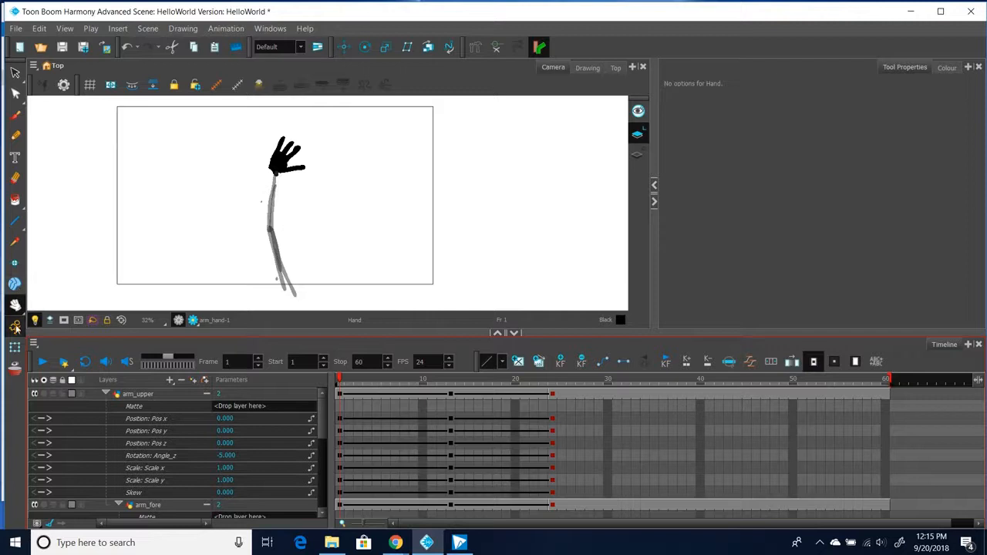
# Turn on onion skin and set arm_upper's Angle_z rotation at frame 7 to 10.
pyautogui.click(16, 369)
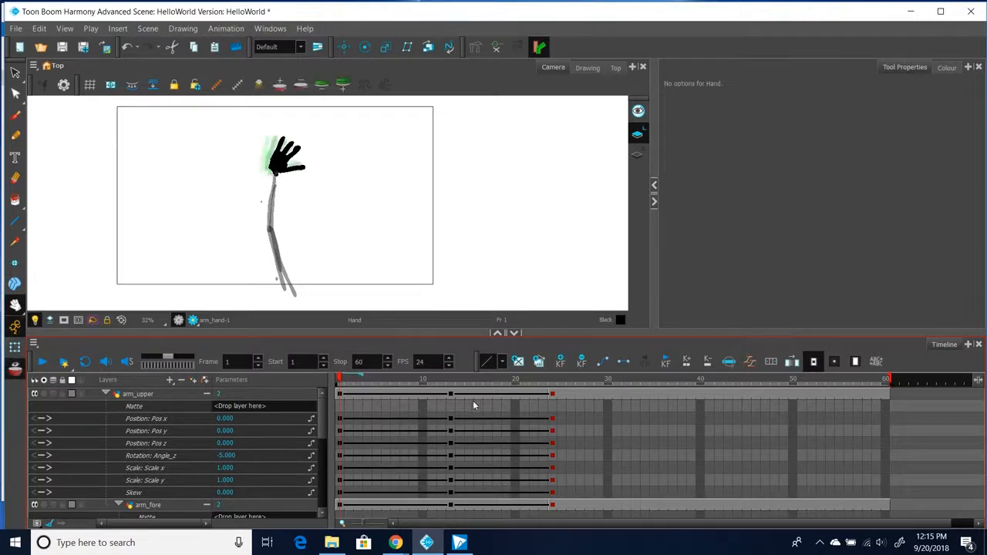
pyautogui.click(396, 393)
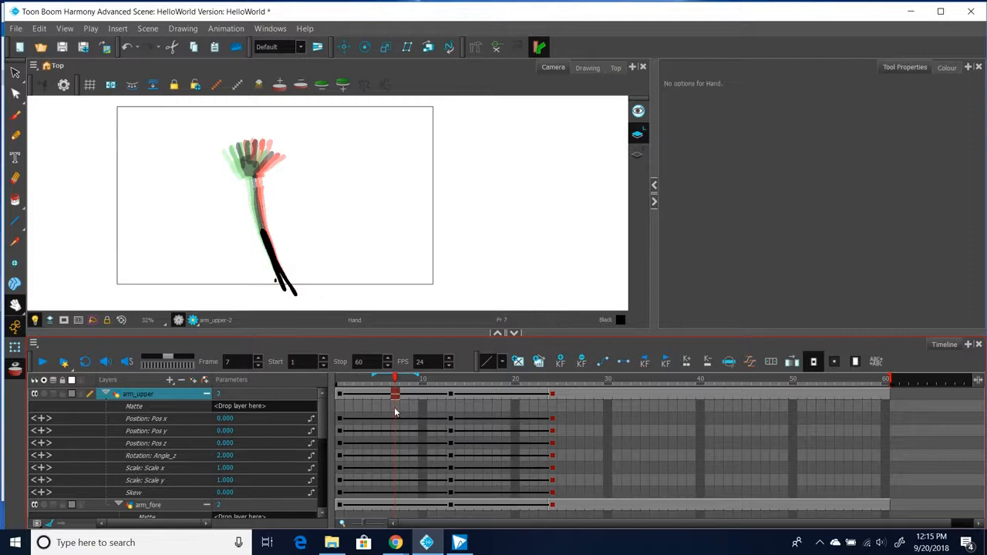
pyautogui.click(226, 457)
pyautogui.moveTo(226, 457); pyautogui.dragTo(230, 457)
# Set arm_fore's Angle_z rotation at frame 7 to -30.
pyautogui.scroll(-1, 230, 466)
pyautogui.scroll(-2, 230, 468)
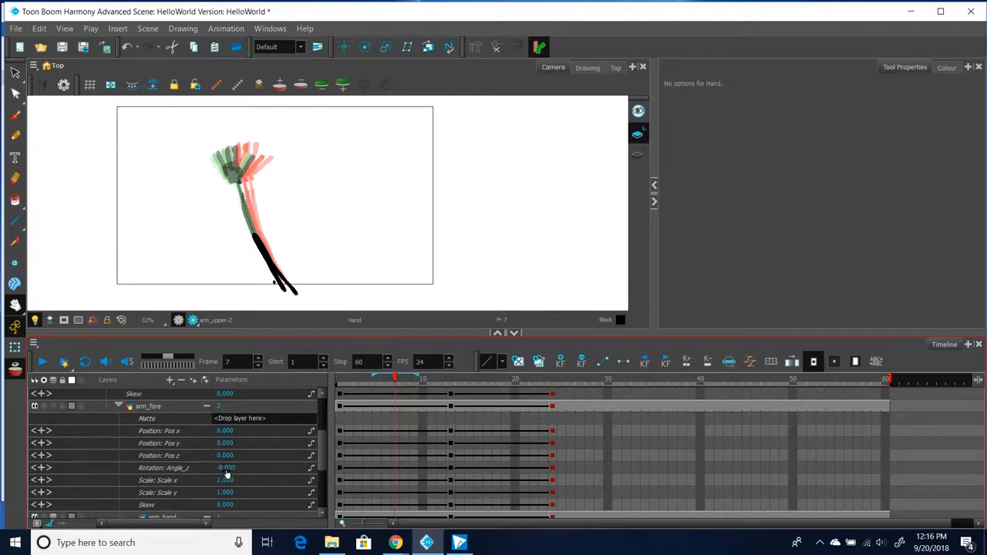
pyautogui.click(229, 468)
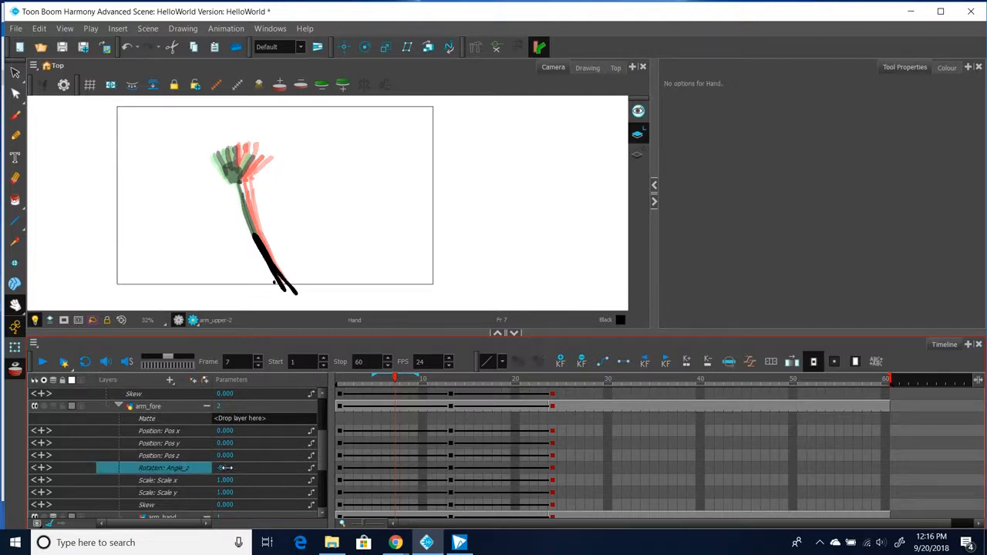
pyautogui.moveTo(230, 468); pyautogui.dragTo(215, 469)
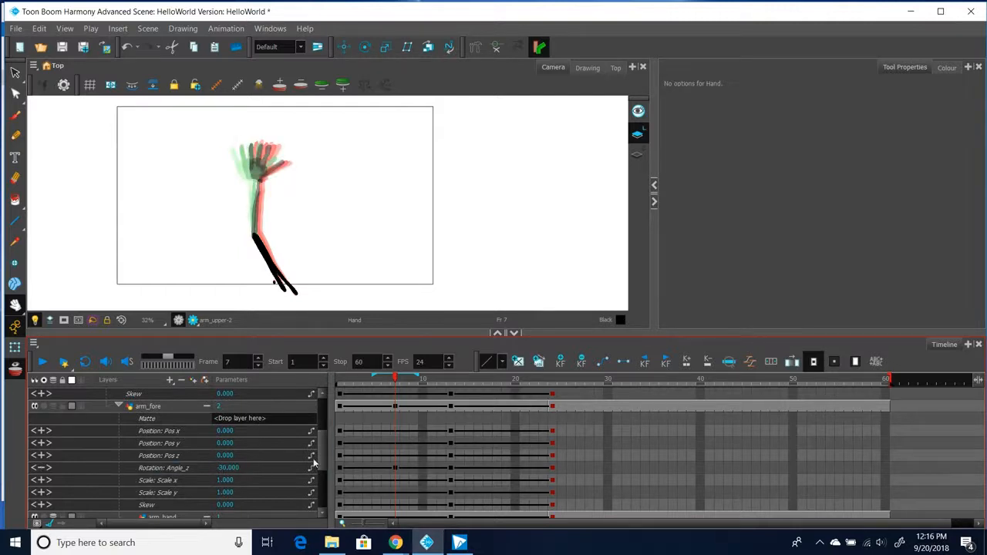
# Set arm_hand's Angle_z rotation at frame 7 to -22.
pyautogui.moveTo(323, 457); pyautogui.dragTo(330, 505)
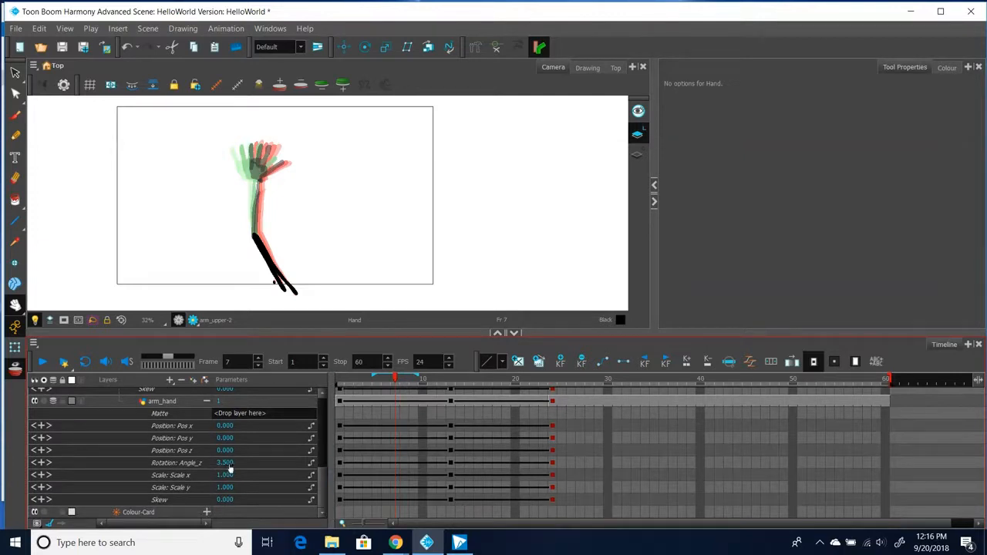
pyautogui.moveTo(226, 468); pyautogui.dragTo(219, 463)
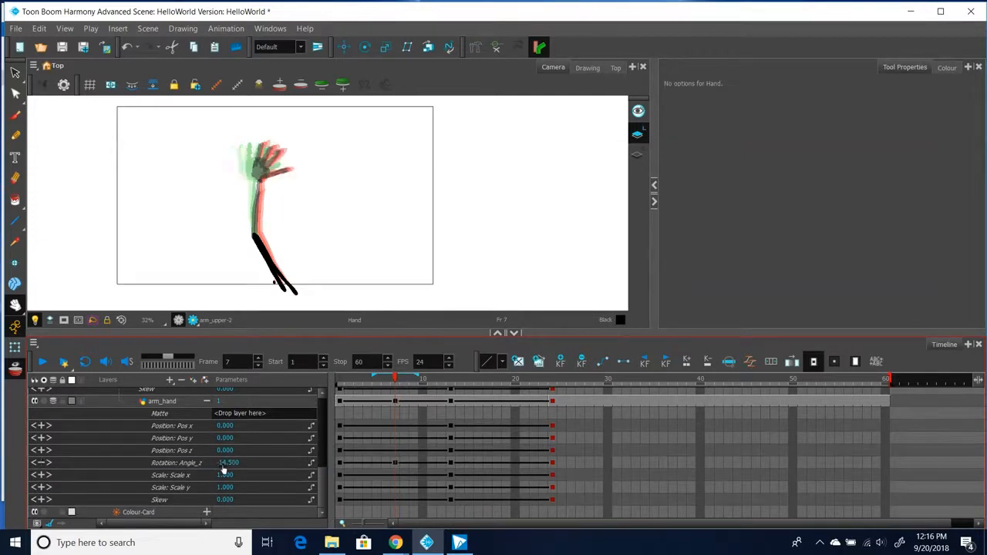
pyautogui.click(223, 463)
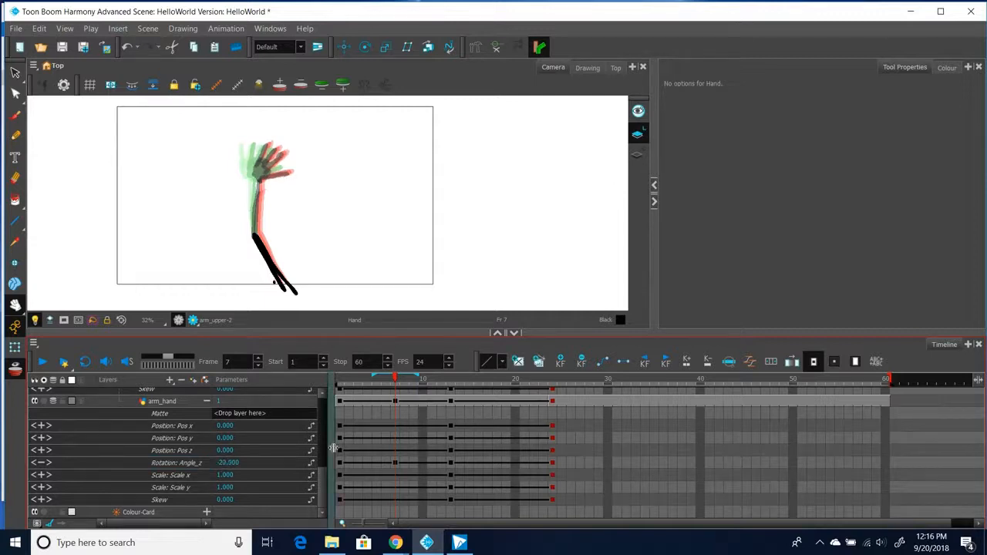
# Reduce the onion skin range to a single frame after the current frame.
pyautogui.scroll(3, 402, 454)
pyautogui.scroll(3, 401, 459)
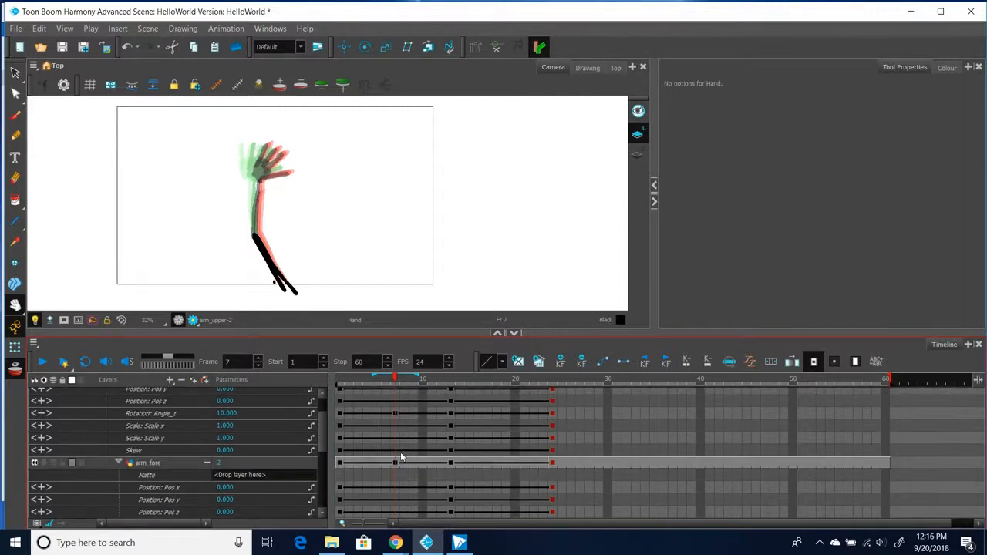
pyautogui.moveTo(418, 376); pyautogui.dragTo(396, 378)
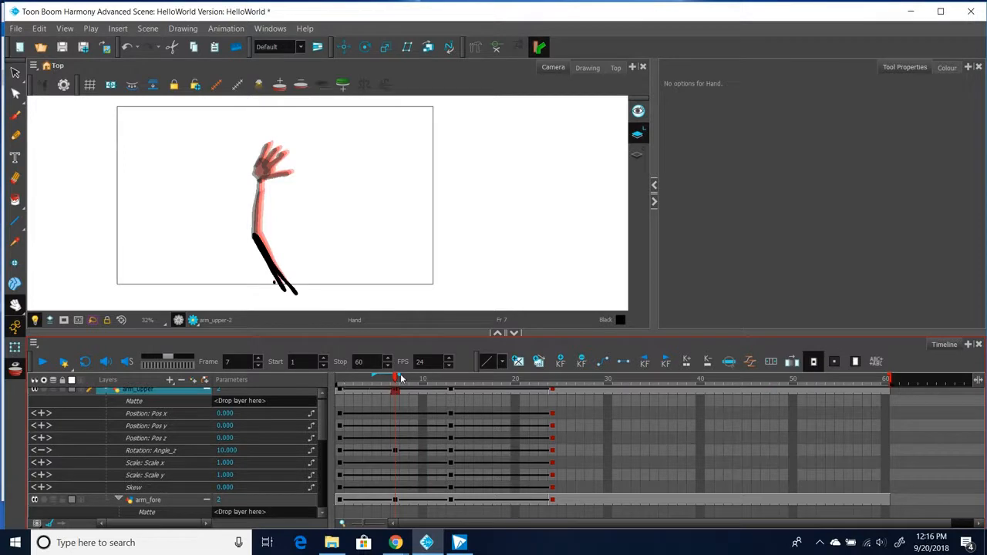
pyautogui.moveTo(399, 378); pyautogui.dragTo(417, 377)
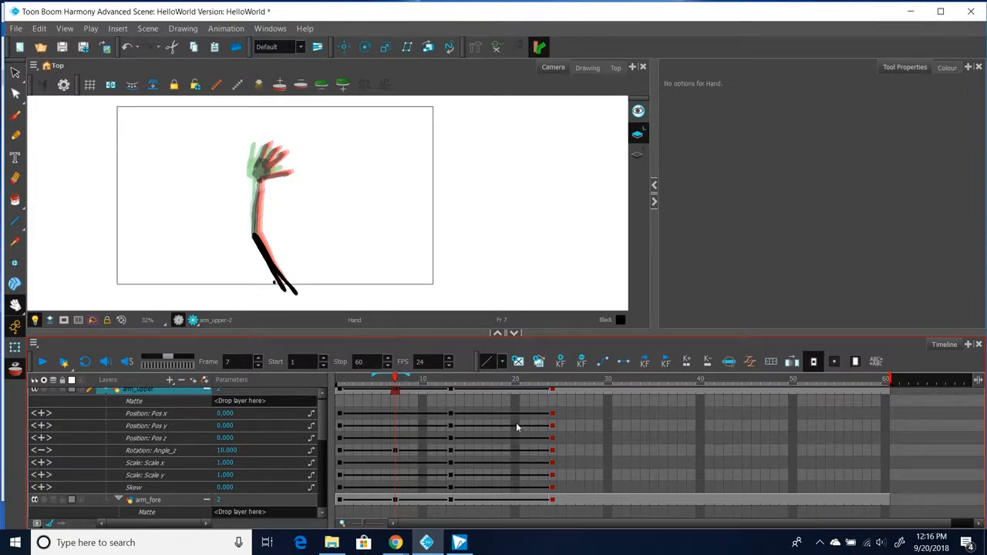
# Compare the frame 24 pose, then set arm_upper's Angle_z rotation at frame 18 to -3.
pyautogui.click(498, 380)
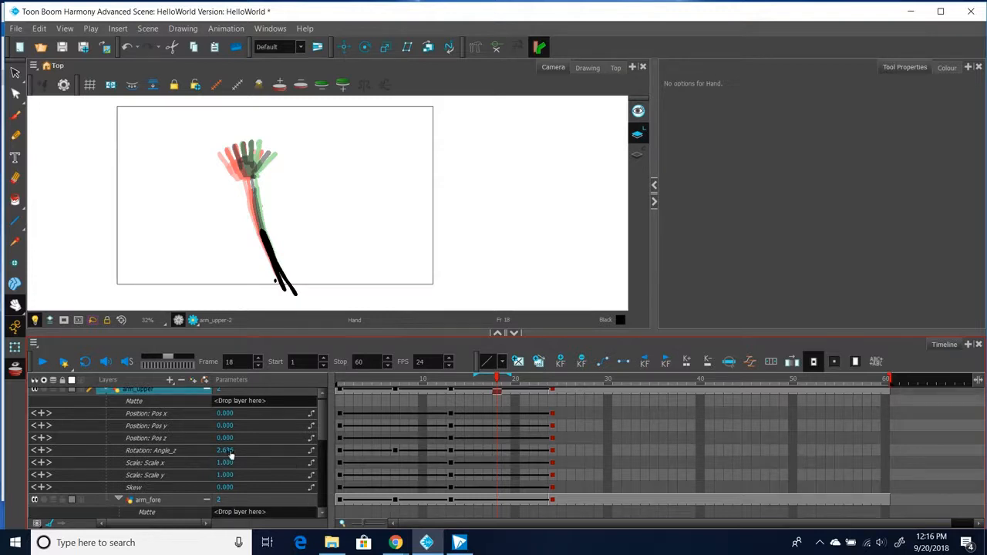
pyautogui.moveTo(231, 455); pyautogui.dragTo(220, 451)
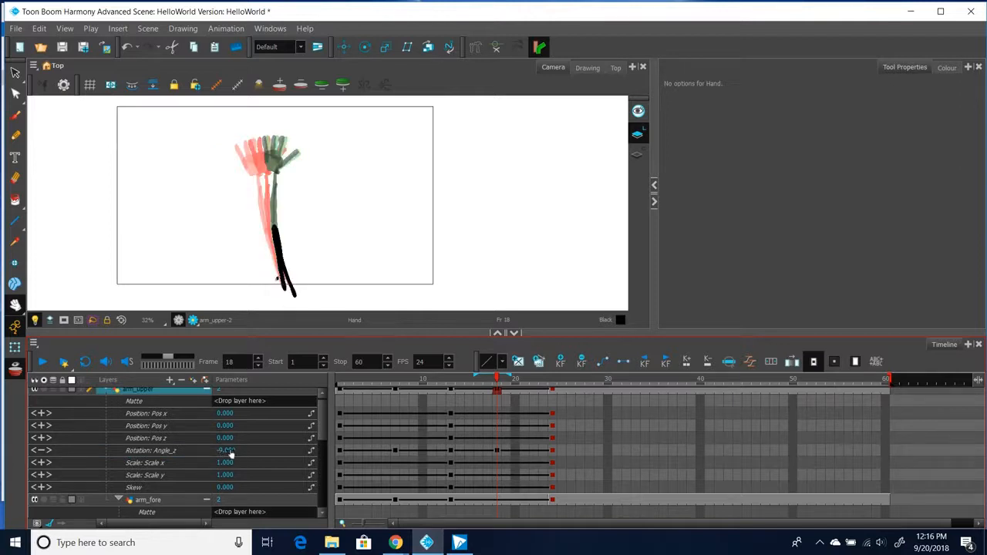
pyautogui.click(553, 383)
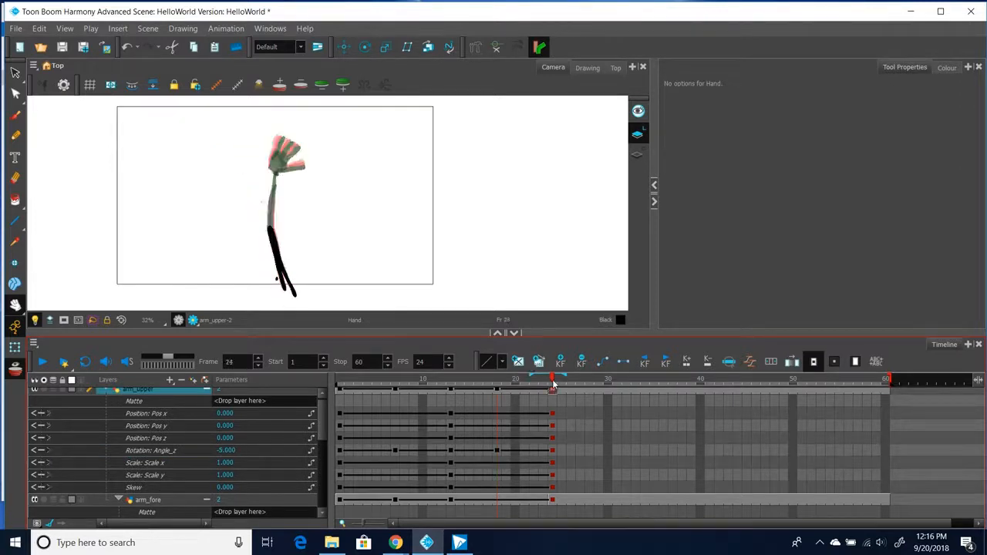
pyautogui.click(497, 384)
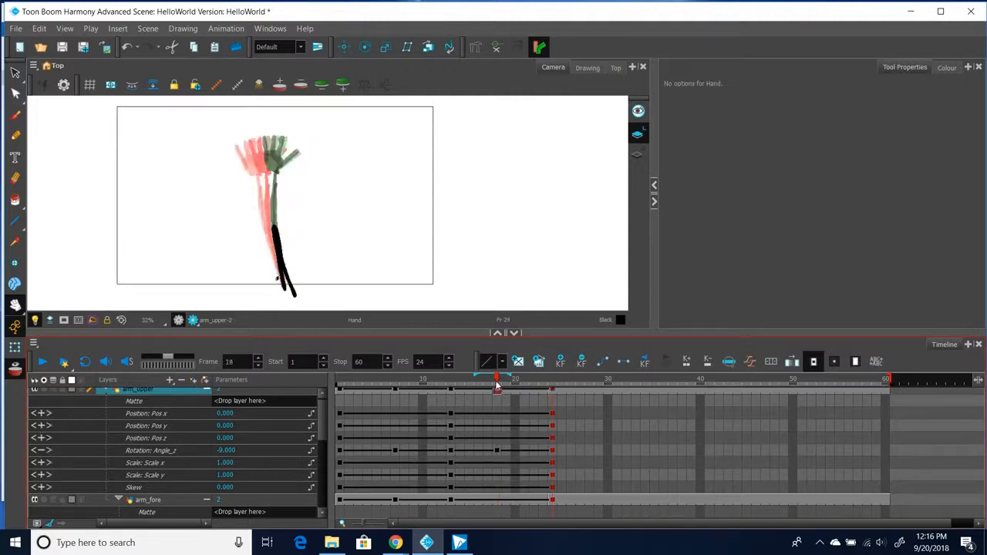
pyautogui.doubleClick(227, 451)
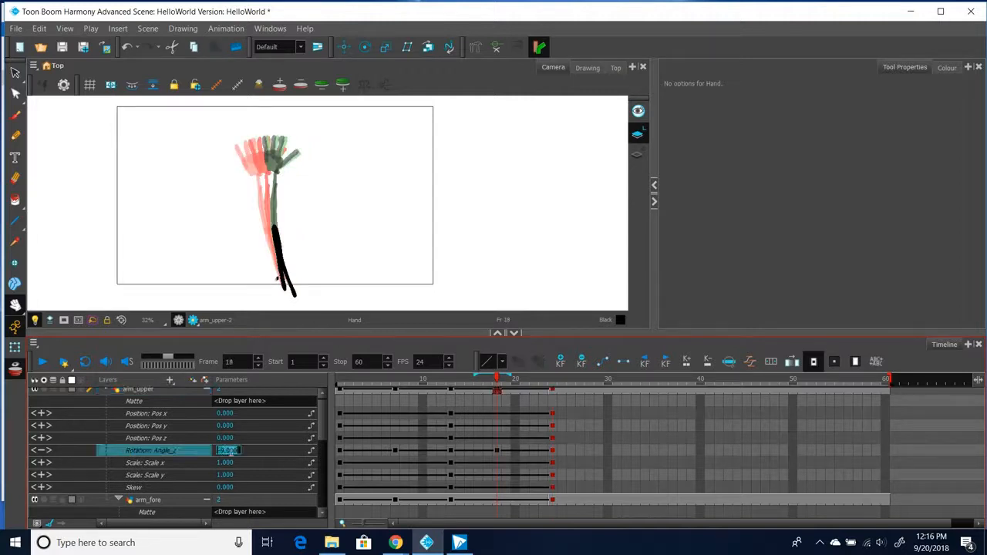
pyautogui.write('-3')
pyautogui.press('Return')
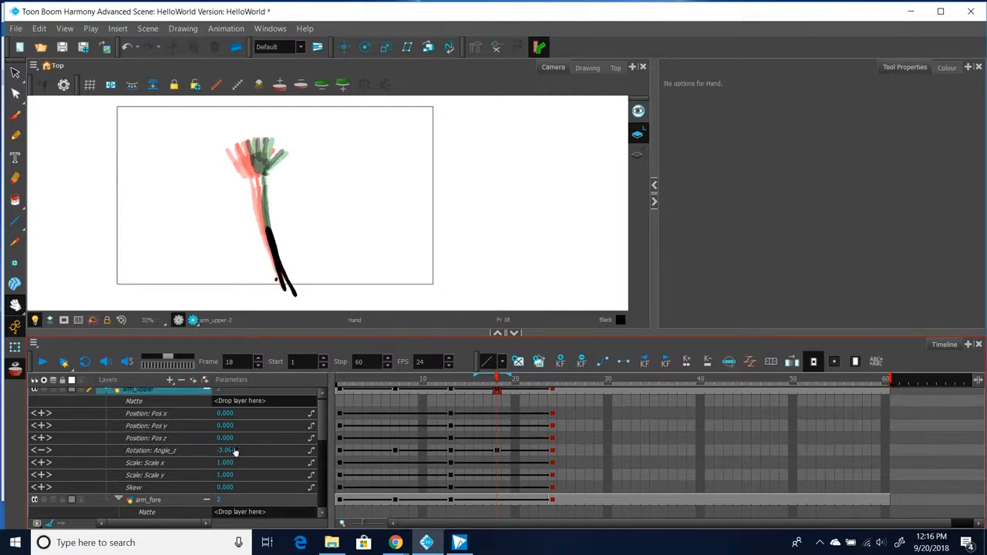
# Set arm_fore's Angle_z rotation at frame 18 to -2.
pyautogui.moveTo(323, 434); pyautogui.dragTo(322, 453)
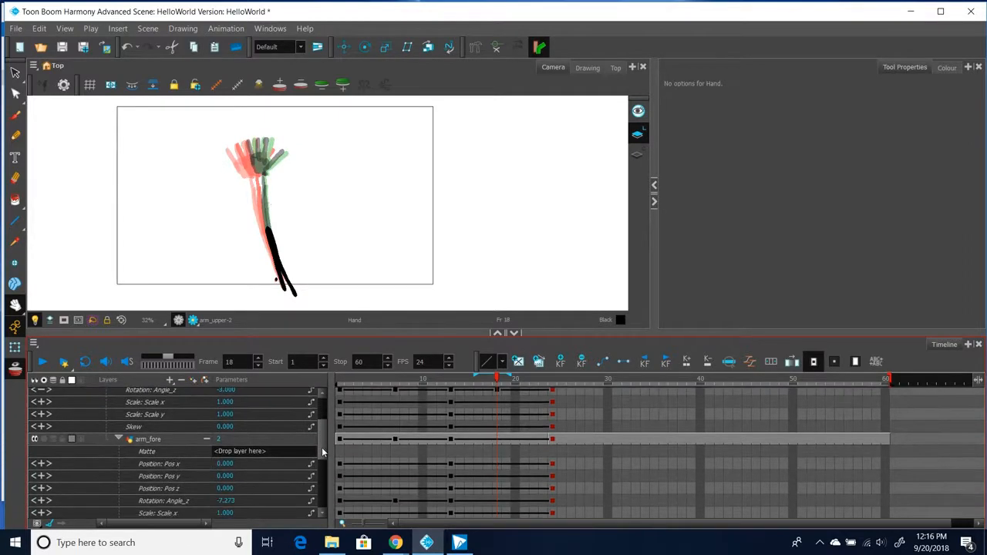
pyautogui.click(232, 503)
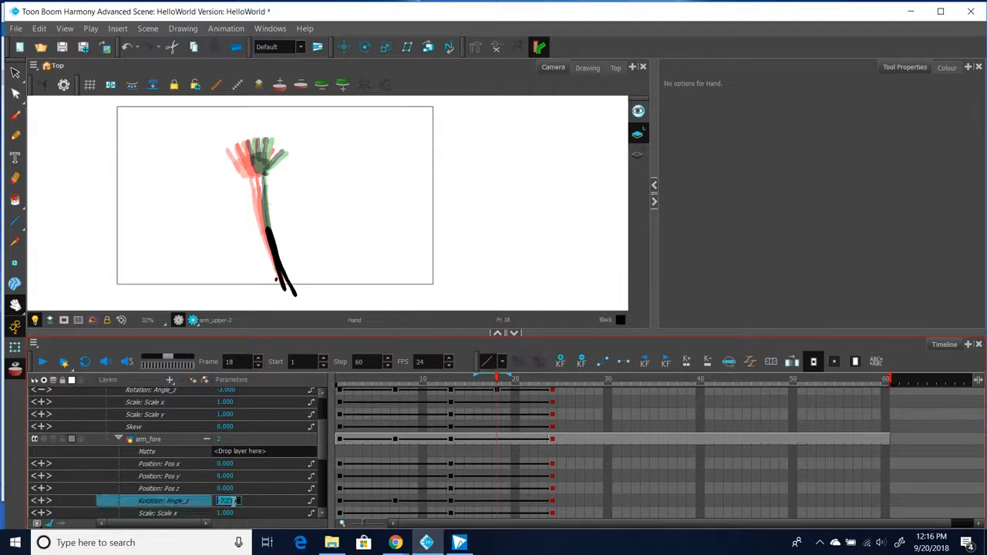
pyautogui.write('-2')
pyautogui.press('Return')
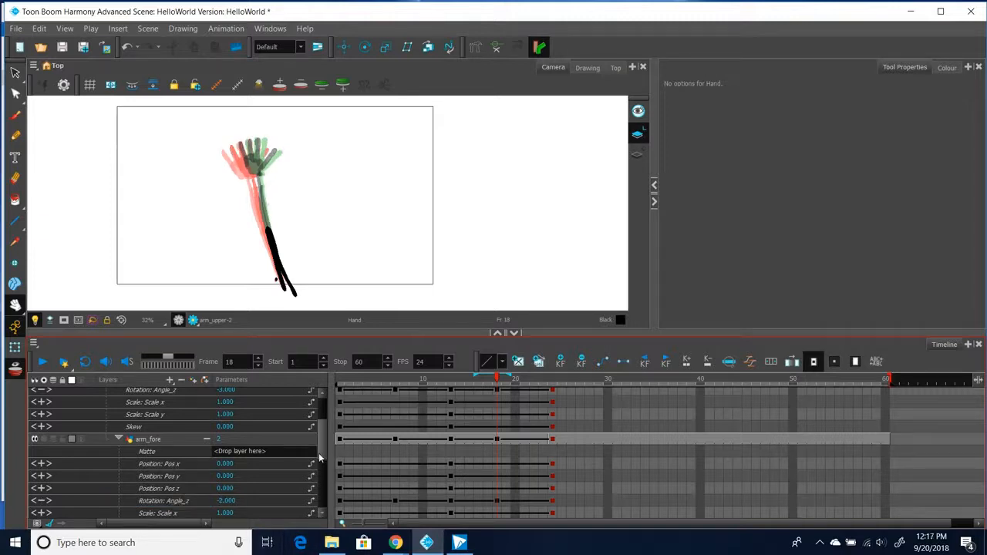
# Set arm_hand's Angle_z rotation at frame 18 to 40.
pyautogui.scroll(-1, 320, 458)
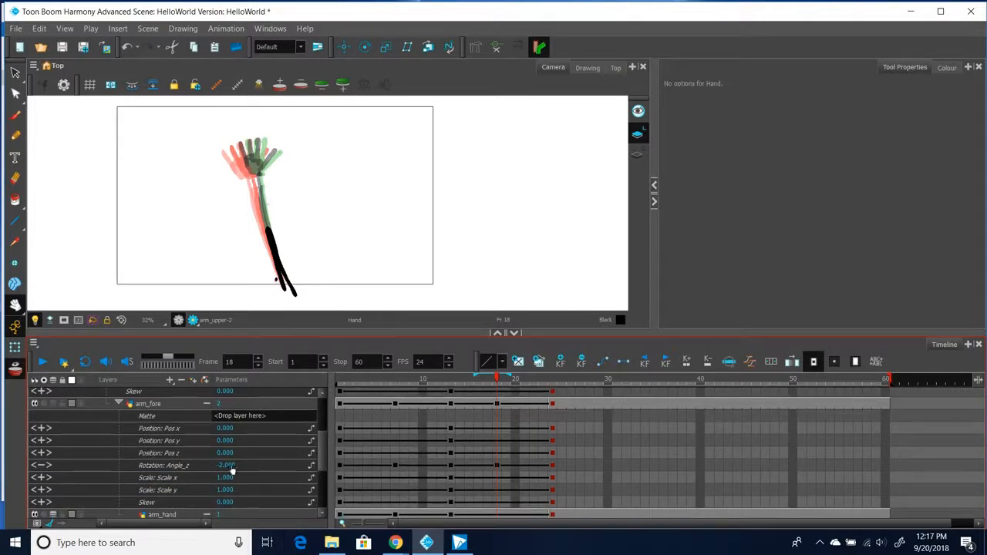
pyautogui.scroll(-3, 323, 471)
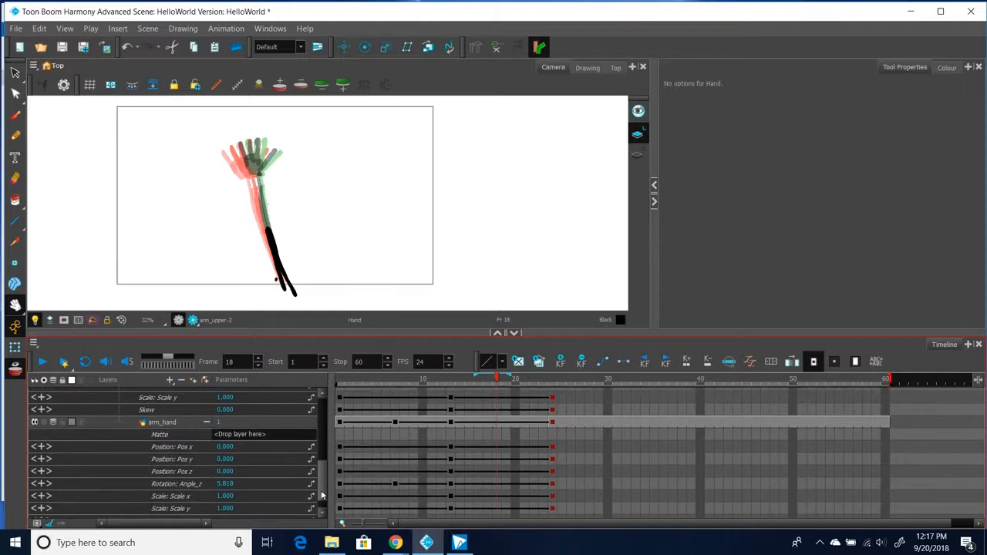
pyautogui.scroll(-1, 322, 497)
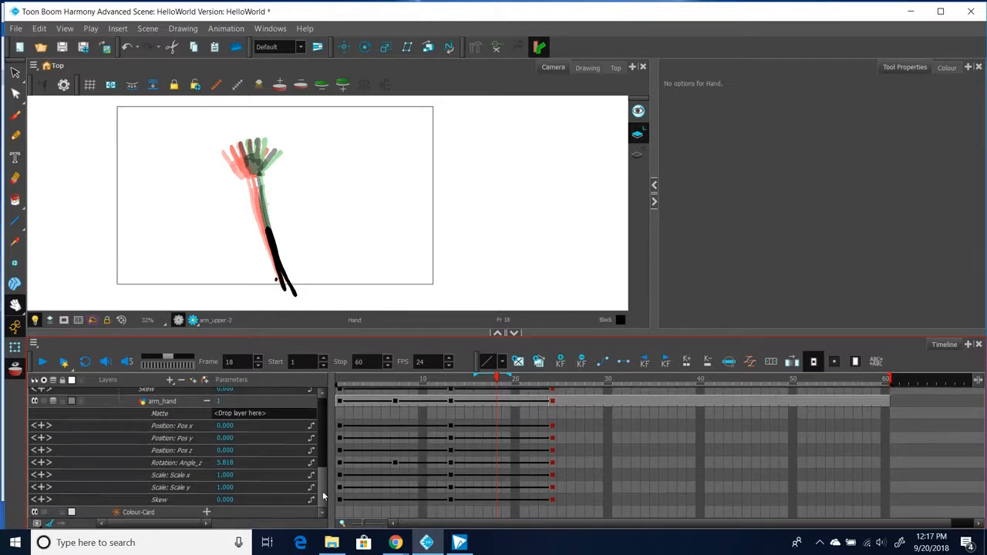
pyautogui.click(237, 465)
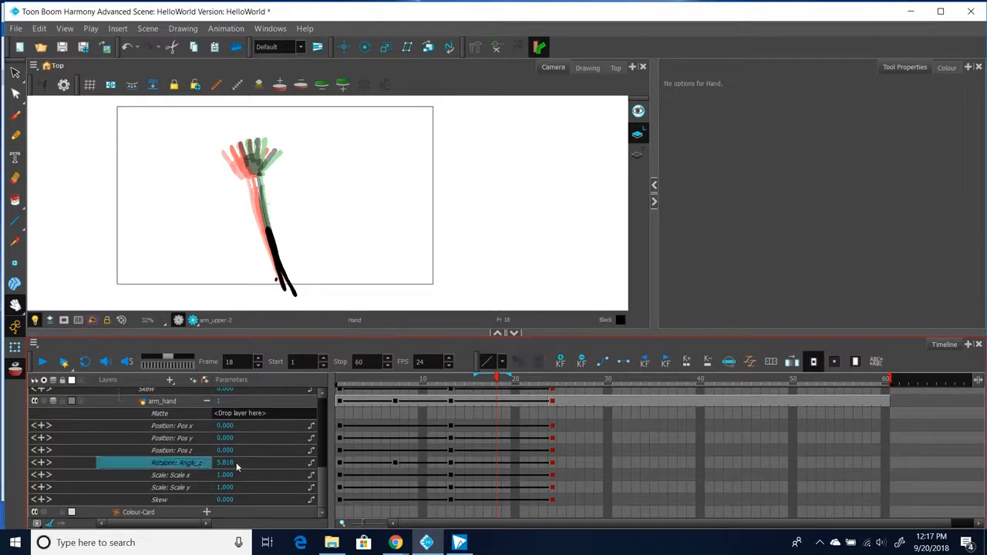
pyautogui.click(229, 456)
pyautogui.click(228, 464)
pyautogui.moveTo(220, 463); pyautogui.dragTo(250, 464)
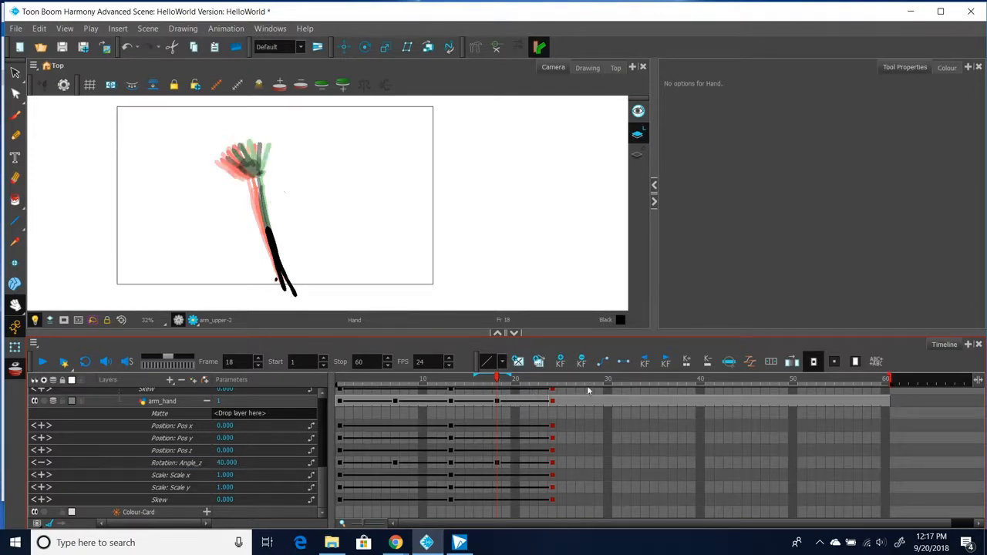
# Shorten the scene to end at frame 23 and preview the wave in a loop.
pyautogui.moveTo(891, 379); pyautogui.dragTo(554, 389)
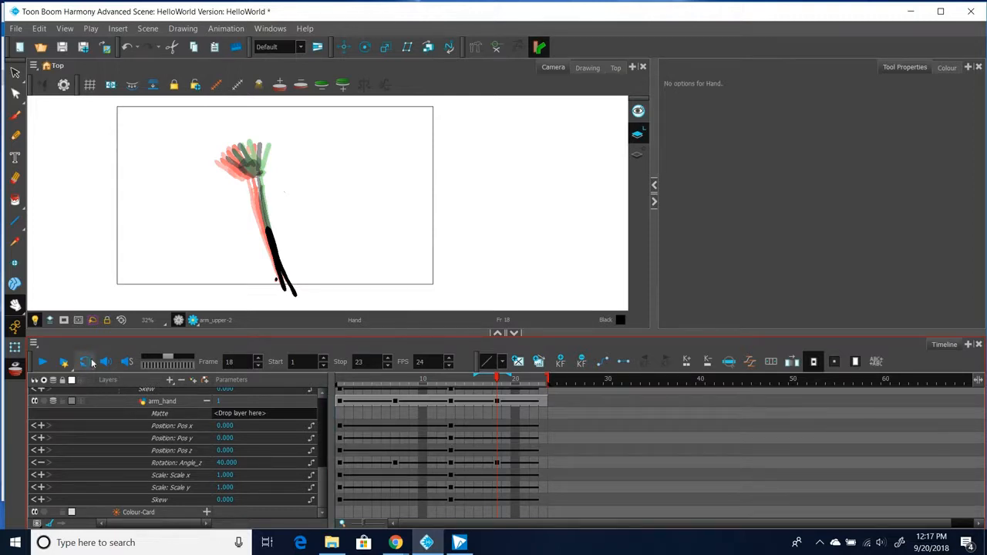
pyautogui.click(42, 361)
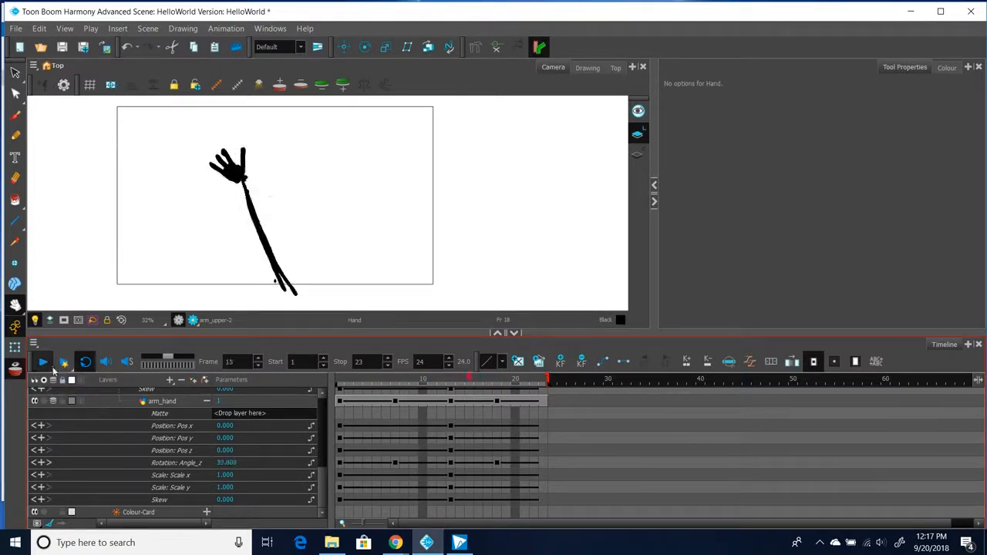
pyautogui.click(44, 362)
# Collapse the parameter lists of the arm layers so only their combined keyframe rows remain in the timeline.
pyautogui.scroll(5, 465, 448)
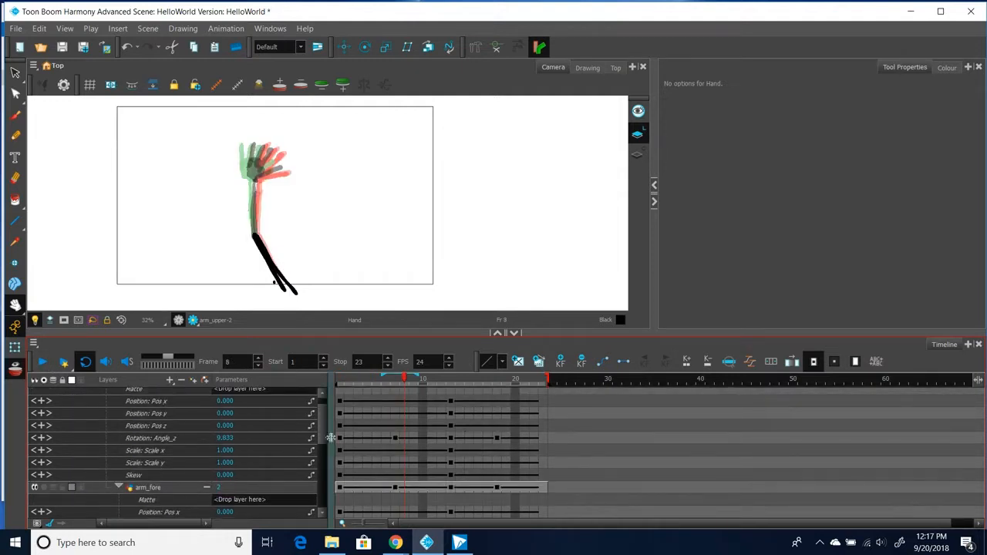
pyautogui.click(206, 488)
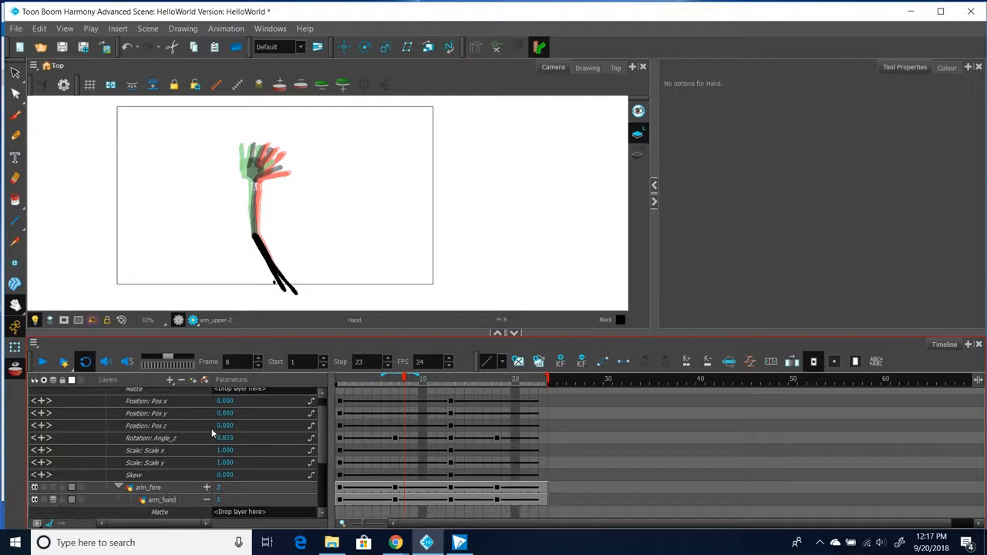
pyautogui.scroll(1, 209, 477)
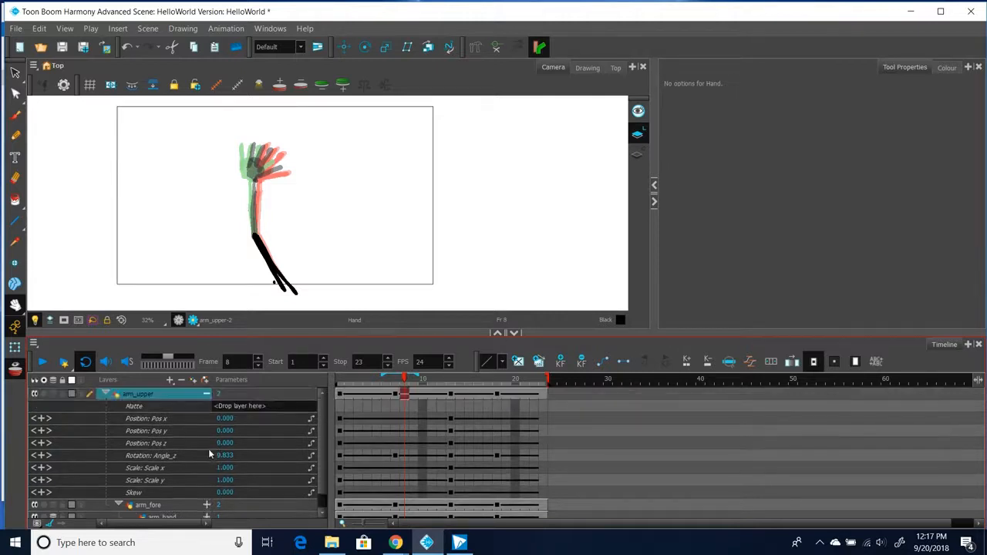
pyautogui.click(206, 394)
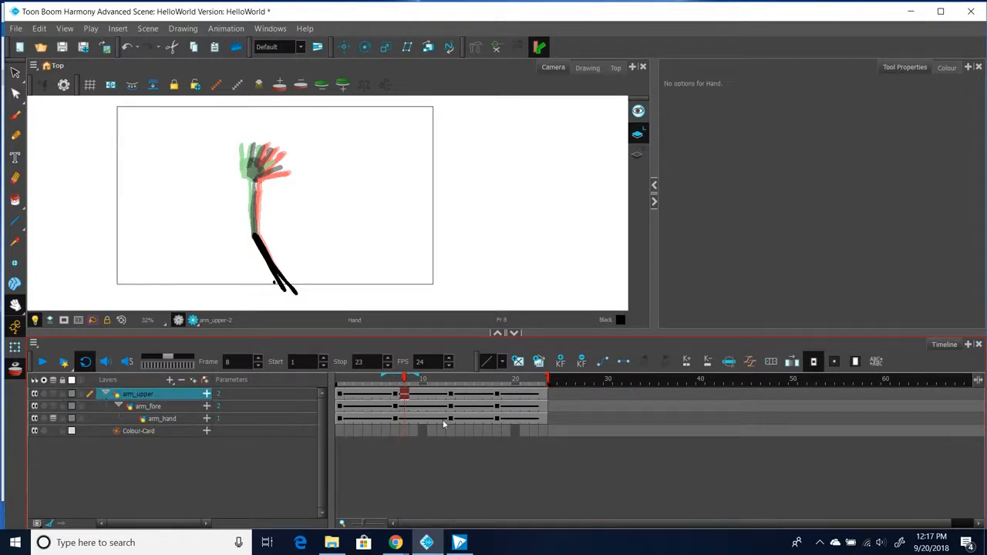
# Move the keyframes of all three arm layers from frames 7, 13 and 18 to frames 4, 8 and 12.
pyautogui.moveTo(395, 394); pyautogui.dragTo(371, 395)
pyautogui.moveTo(452, 395); pyautogui.dragTo(406, 396)
pyautogui.moveTo(498, 395); pyautogui.dragTo(444, 396)
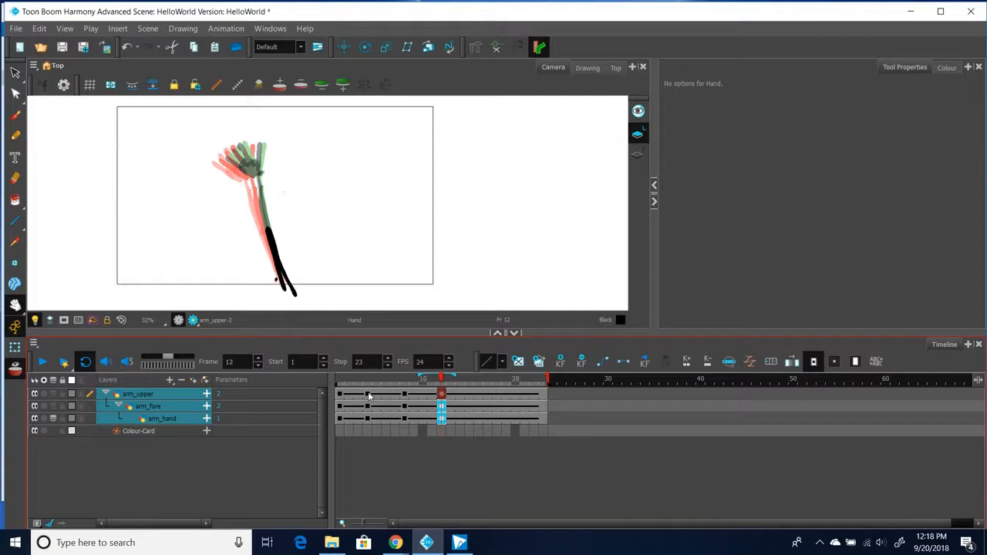
# Extend the scene to frame 24 and move the last keyframes of all three arm layers to frame 16.
pyautogui.moveTo(544, 395); pyautogui.dragTo(556, 395)
pyautogui.click(552, 396)
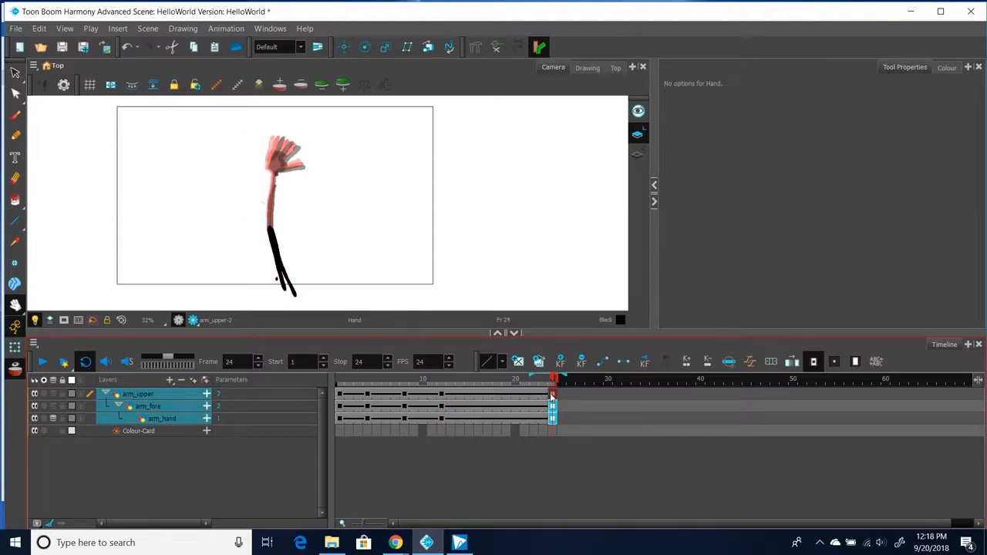
pyautogui.moveTo(552, 395); pyautogui.dragTo(478, 396)
# Shorten the scene so it ends at frame 18, near the last arm keyframes.
pyautogui.click(516, 417)
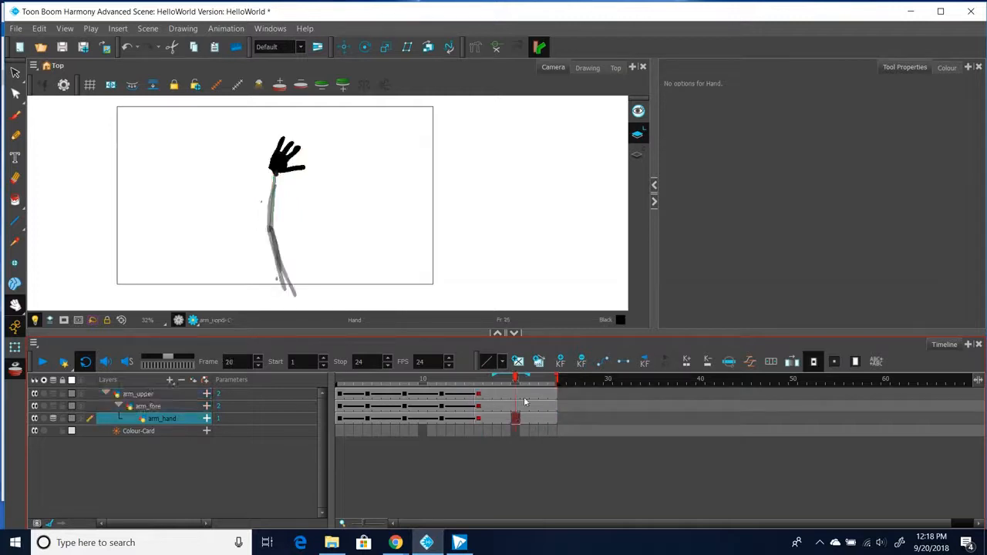
pyautogui.moveTo(550, 380); pyautogui.dragTo(479, 387)
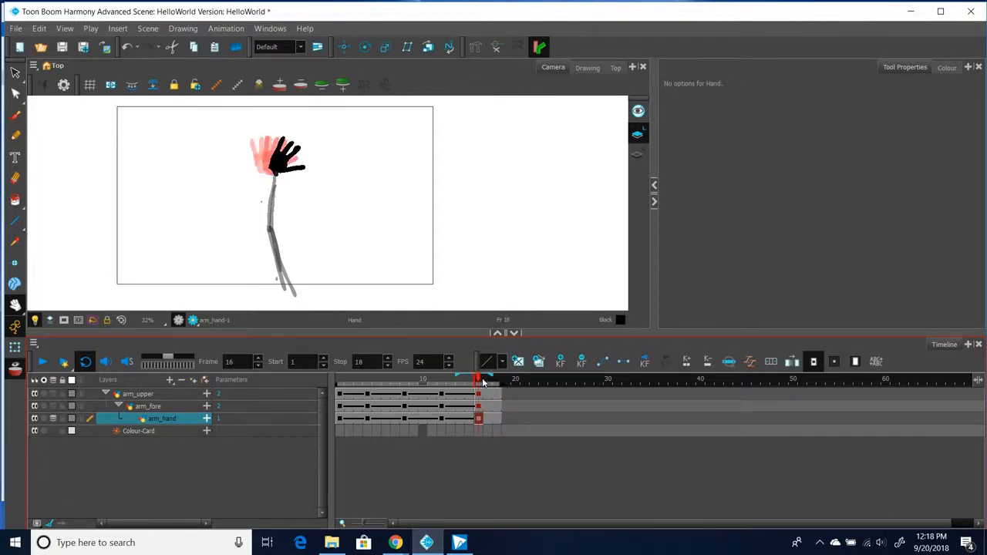
# Shorten the scene to end at frame 15 and play back the looping arm wave.
pyautogui.moveTo(478, 383); pyautogui.dragTo(470, 381)
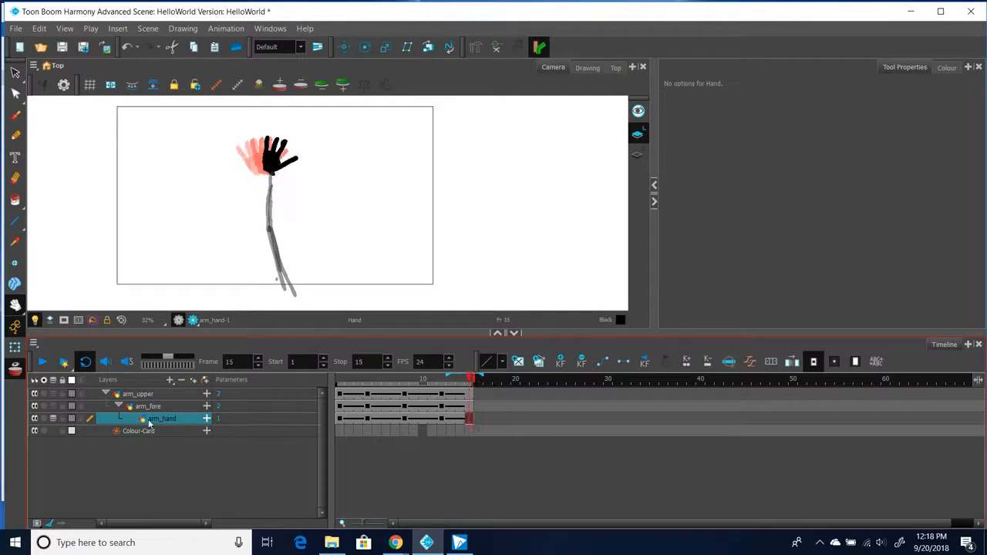
pyautogui.click(43, 362)
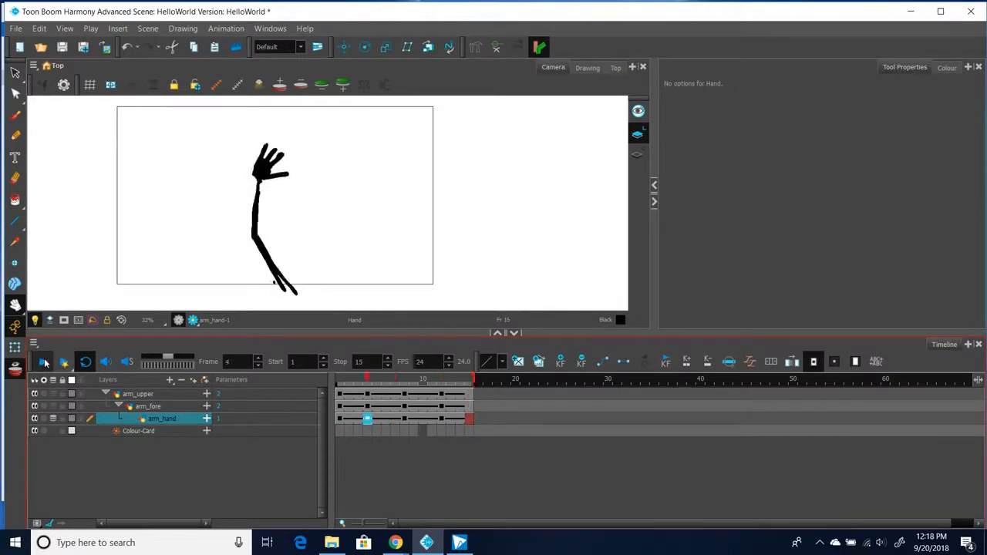
pyautogui.click(43, 362)
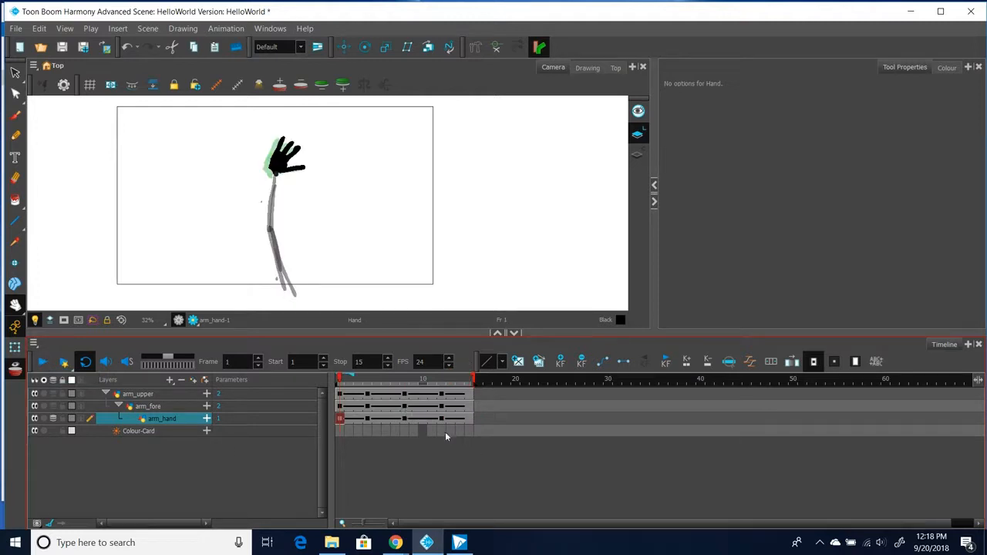
# Expand the parameter lists of arm_hand, arm_fore and arm_upper in the timeline and save the scene.
pyautogui.click(207, 418)
pyautogui.click(207, 407)
pyautogui.click(206, 394)
pyautogui.click(15, 28)
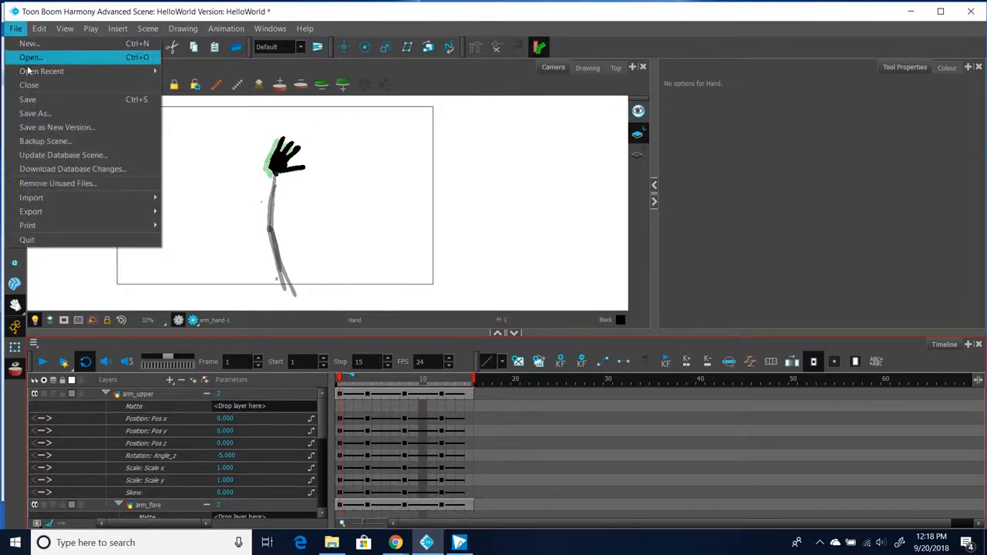
pyautogui.click(38, 97)
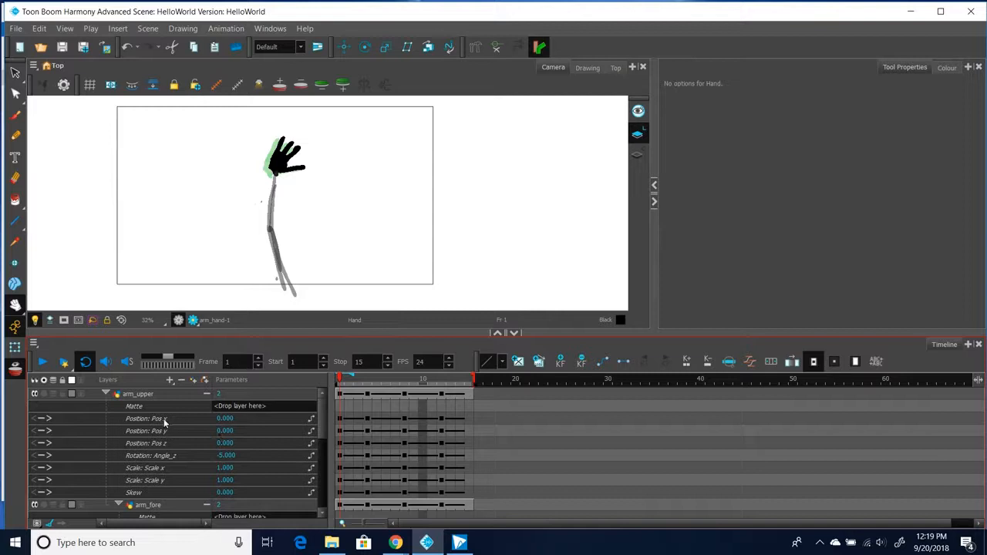
# Open the Rotation Angle_z curve of arm_upper in the Bezier Editor, keeping only that curve window open.
pyautogui.click(312, 422)
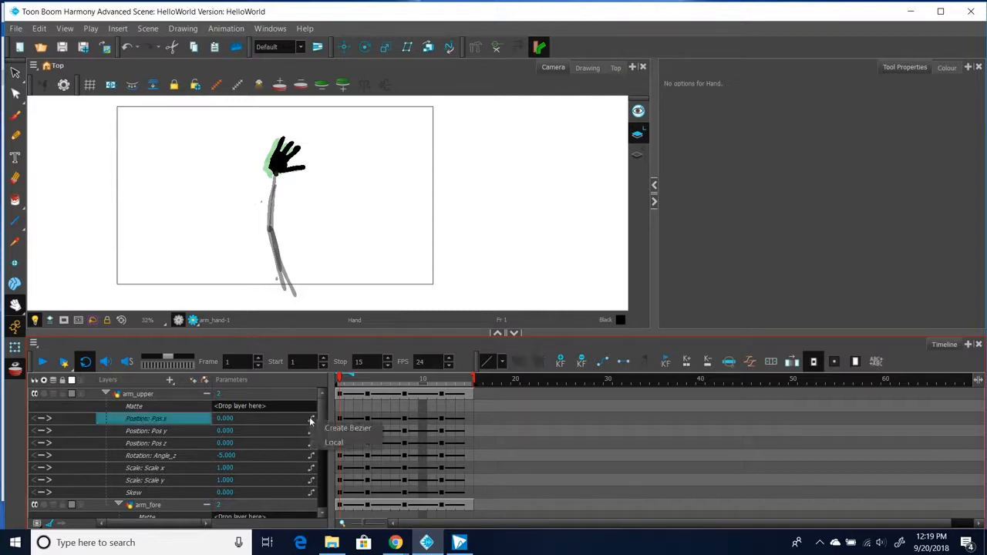
pyautogui.click(418, 402)
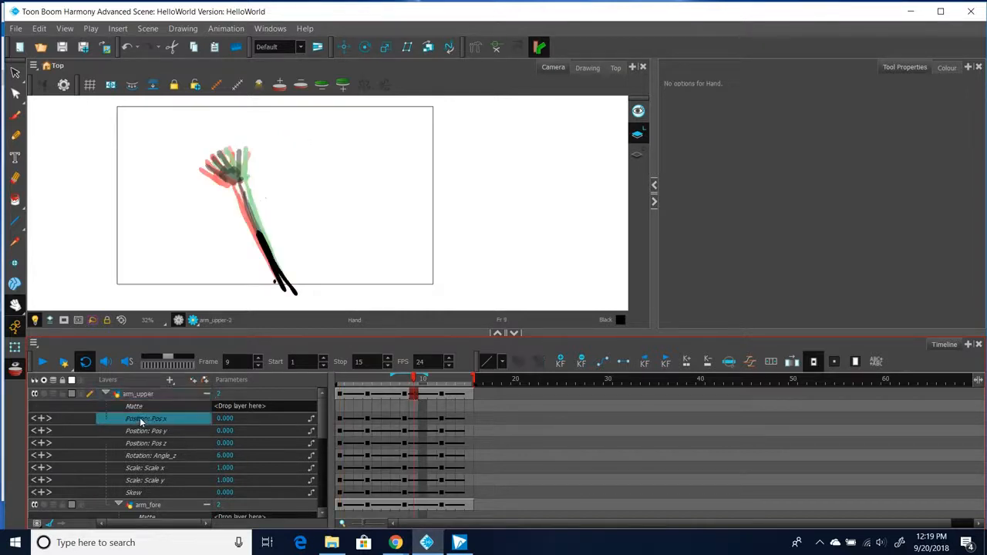
pyautogui.doubleClick(140, 418)
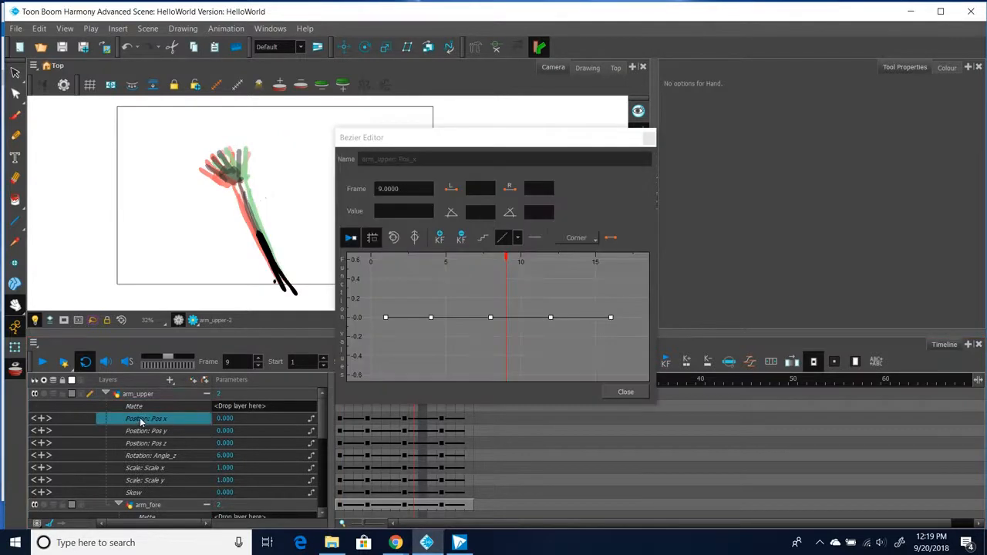
pyautogui.click(154, 457)
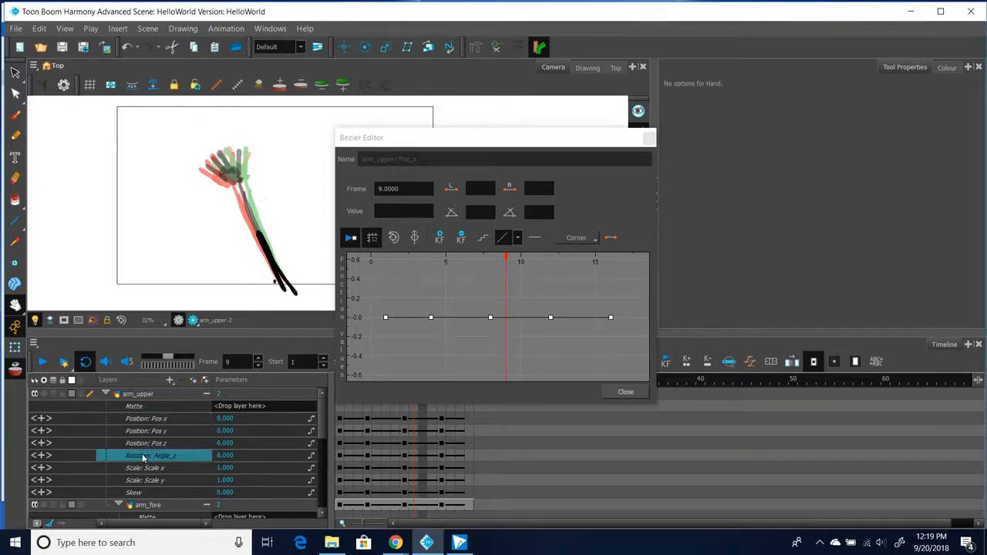
pyautogui.moveTo(511, 146); pyautogui.dragTo(673, 198)
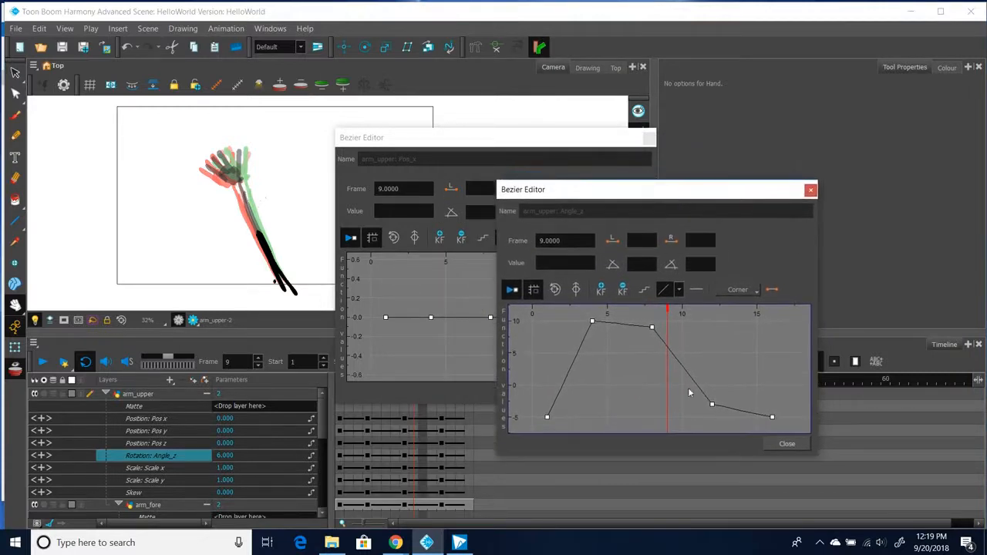
pyautogui.click(575, 141)
pyautogui.click(650, 139)
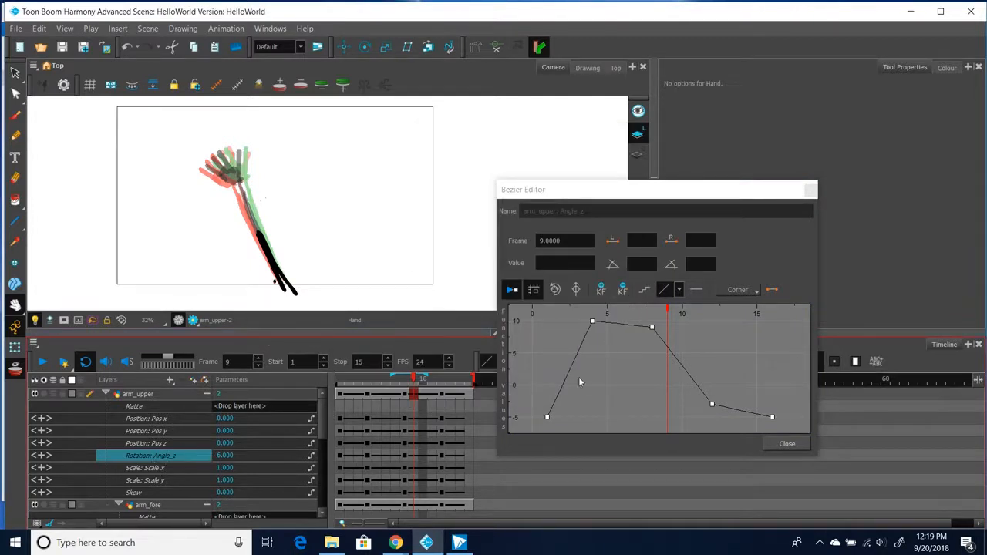
# Smooth arm_upper's Angle_z curve by pulling out the Bezier handles of its keyframes at frames 1, 4, 8, 12 and 16.
pyautogui.click(548, 418)
pyautogui.moveTo(551, 420); pyautogui.dragTo(582, 420)
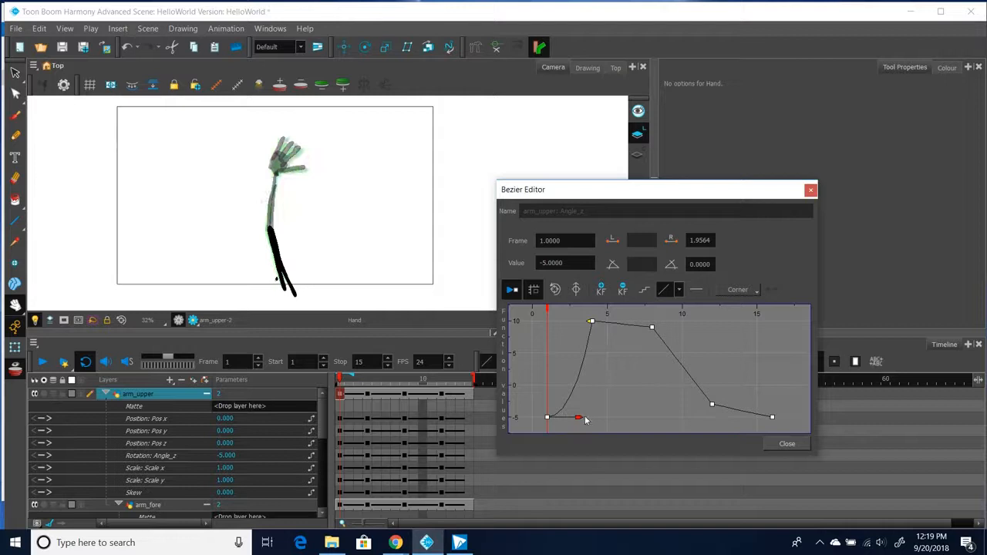
pyautogui.click(590, 322)
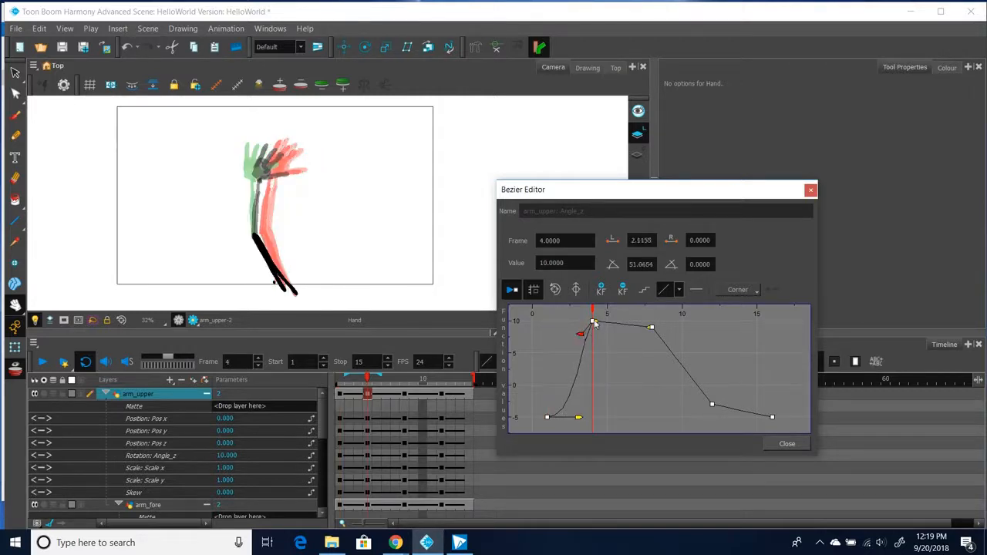
pyautogui.moveTo(597, 323); pyautogui.dragTo(672, 345)
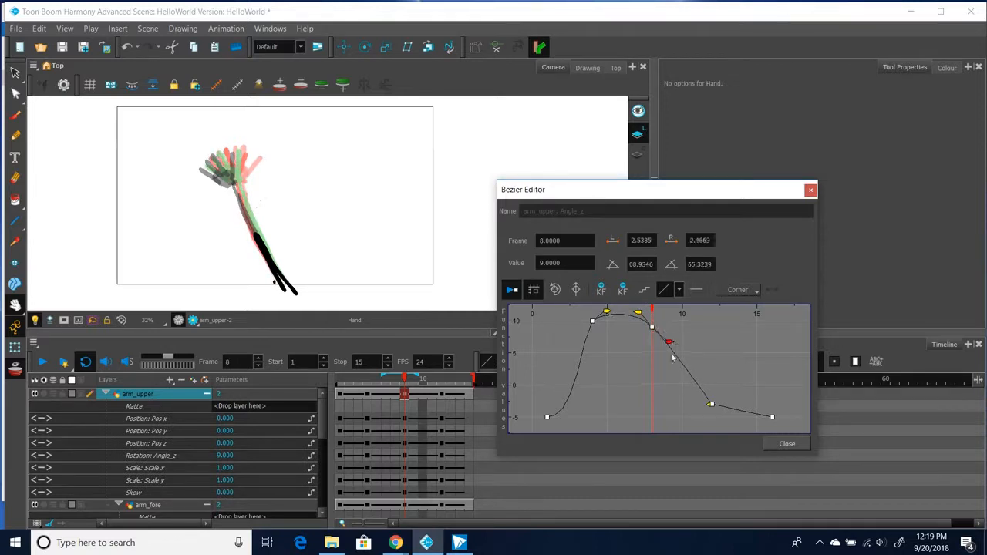
pyautogui.click(710, 406)
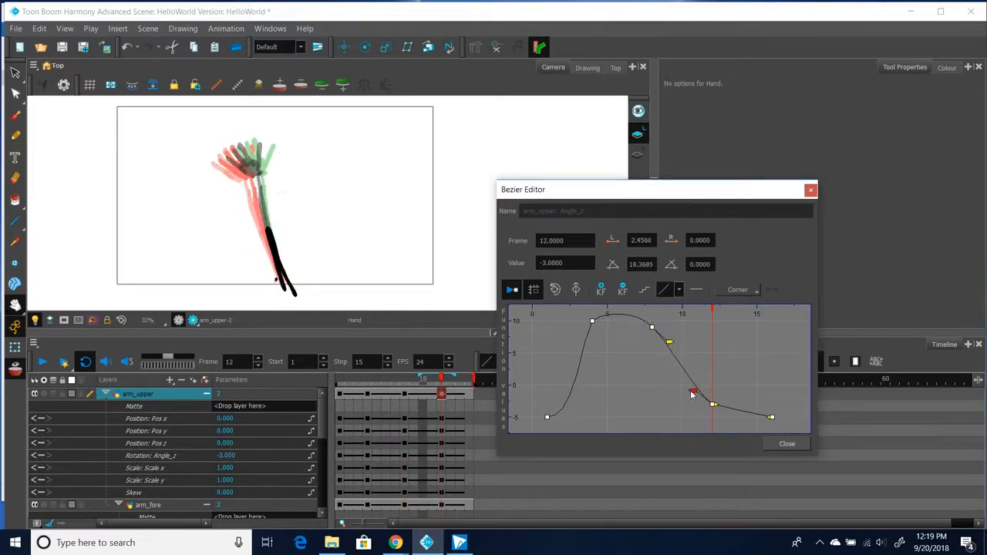
pyautogui.moveTo(715, 406); pyautogui.dragTo(726, 411)
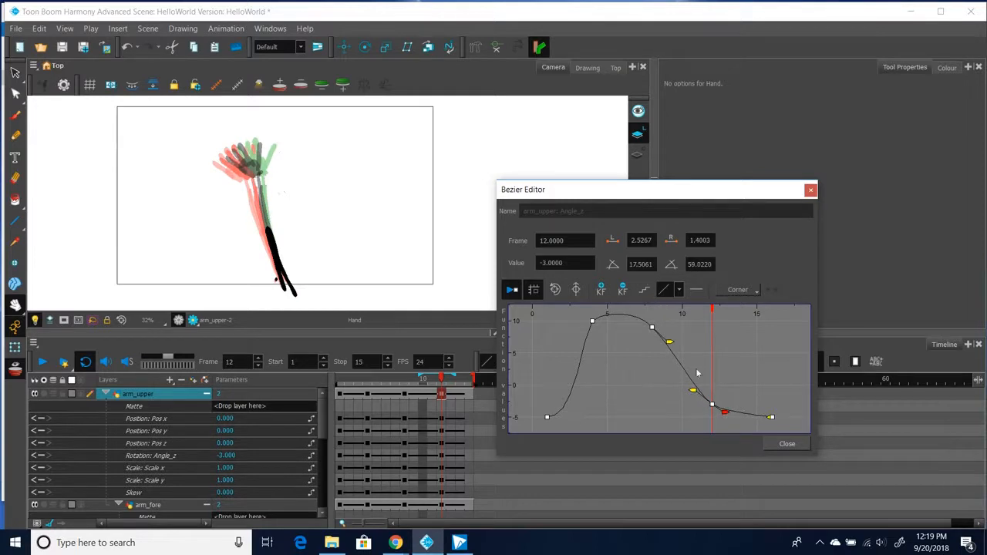
pyautogui.moveTo(768, 422); pyautogui.dragTo(755, 421)
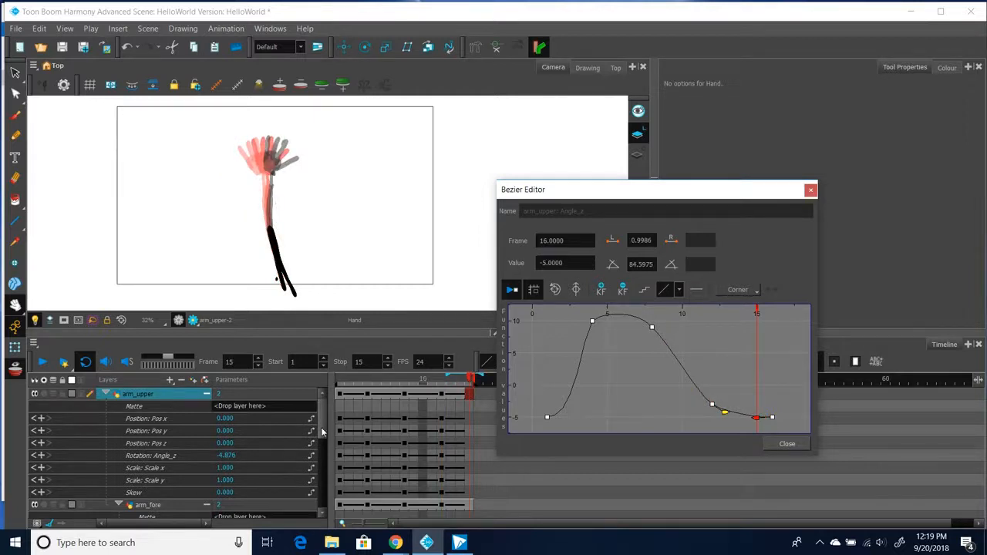
# Open the Rotation Angle_z curve of arm_fore in the Bezier Editor and close arm_upper's curve window.
pyautogui.moveTo(322, 427); pyautogui.dragTo(313, 468)
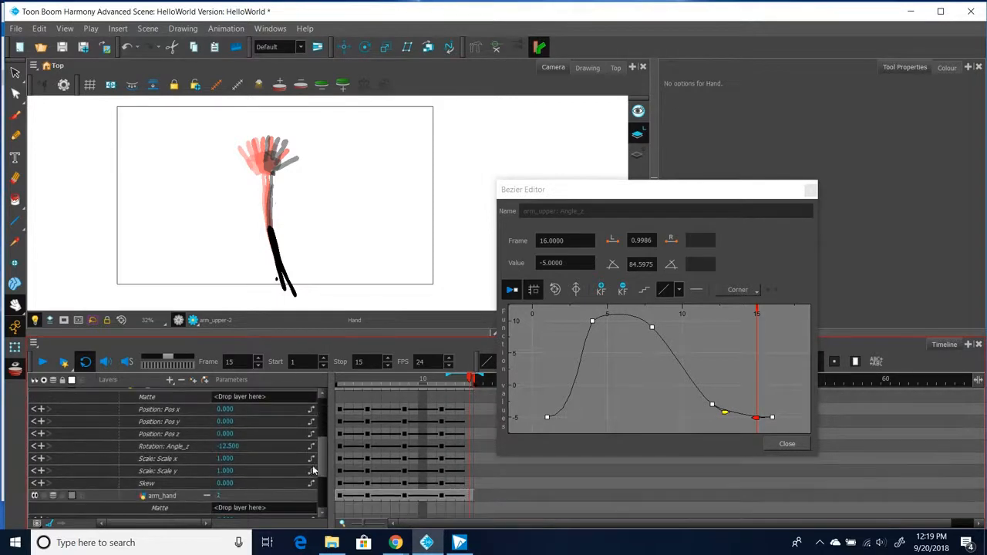
pyautogui.doubleClick(177, 450)
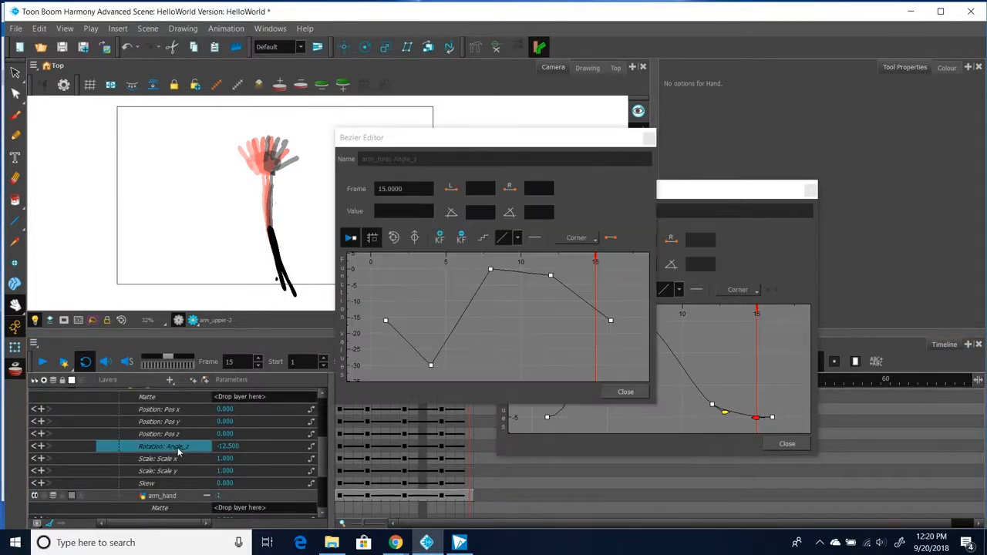
pyautogui.click(719, 194)
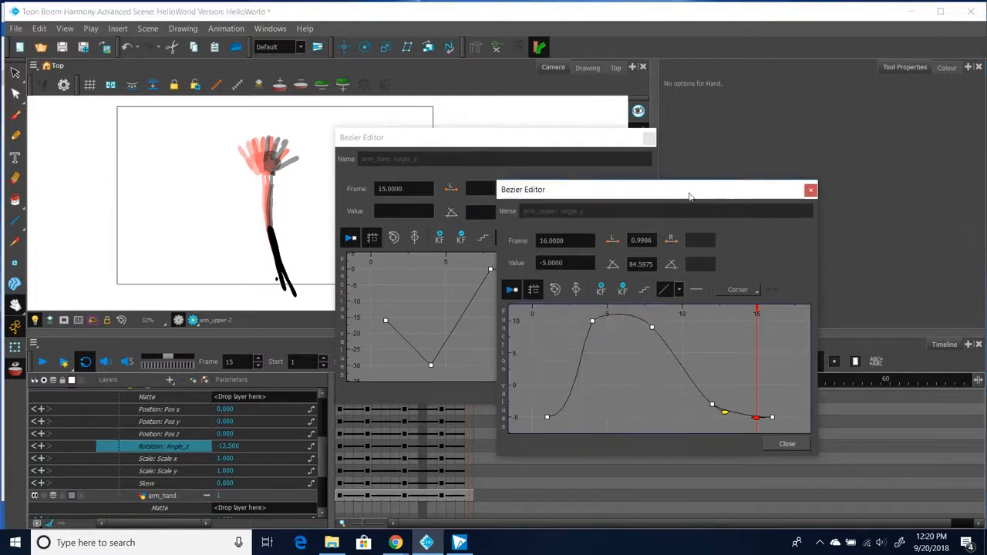
pyautogui.click(810, 190)
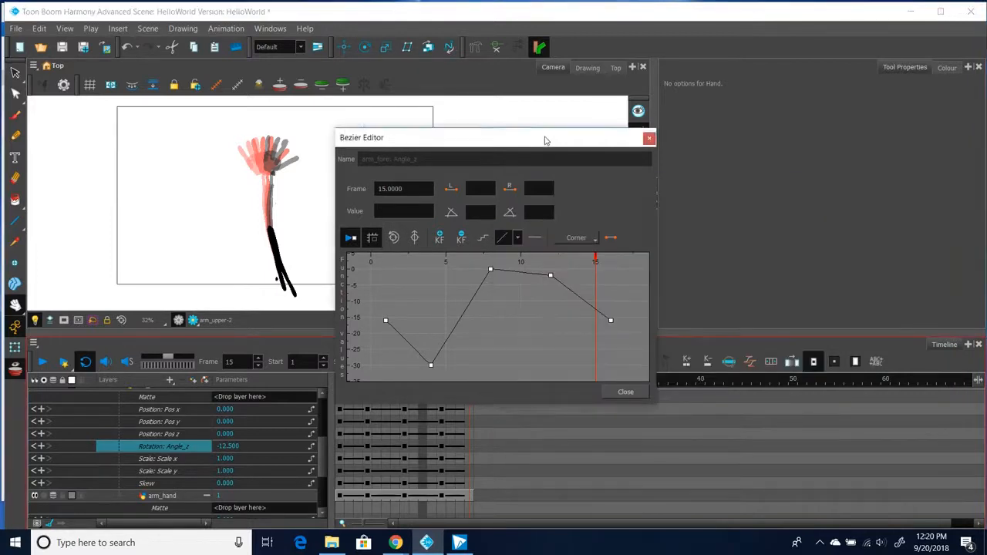
pyautogui.moveTo(547, 140); pyautogui.dragTo(624, 161)
# Smooth arm_fore's Angle_z curve with the Bezier handles of its keyframes from frame 1 to 16 and close the editor.
pyautogui.click(465, 342)
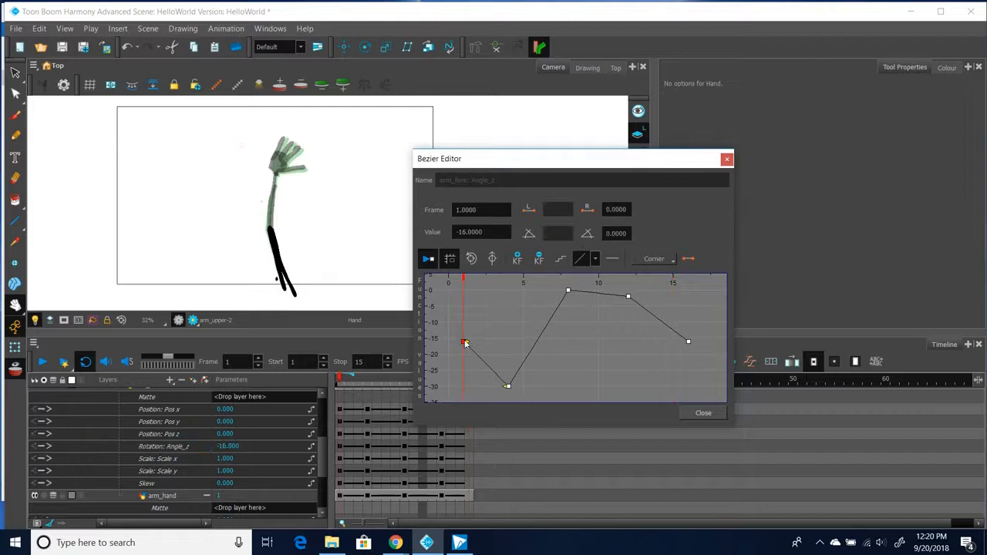
pyautogui.moveTo(469, 346)
pyautogui.mouseDown()
pyautogui.moveTo(517, 388)
pyautogui.moveTo(486, 390)
pyautogui.moveTo(538, 388)
pyautogui.mouseUp()
pyautogui.click(507, 387)
pyautogui.click(567, 292)
pyautogui.moveTo(567, 292); pyautogui.dragTo(646, 307)
pyautogui.moveTo(685, 344); pyautogui.dragTo(659, 339)
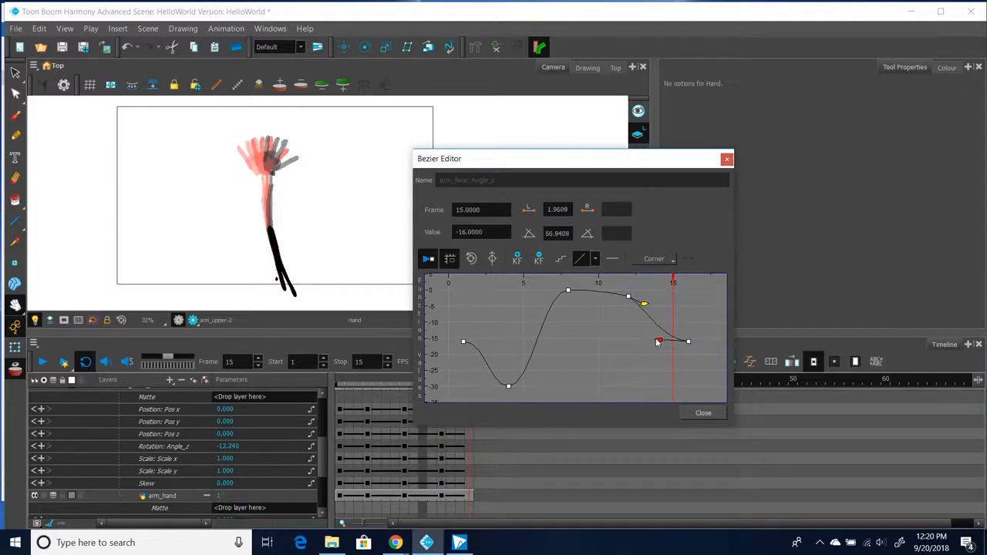
pyautogui.click(702, 414)
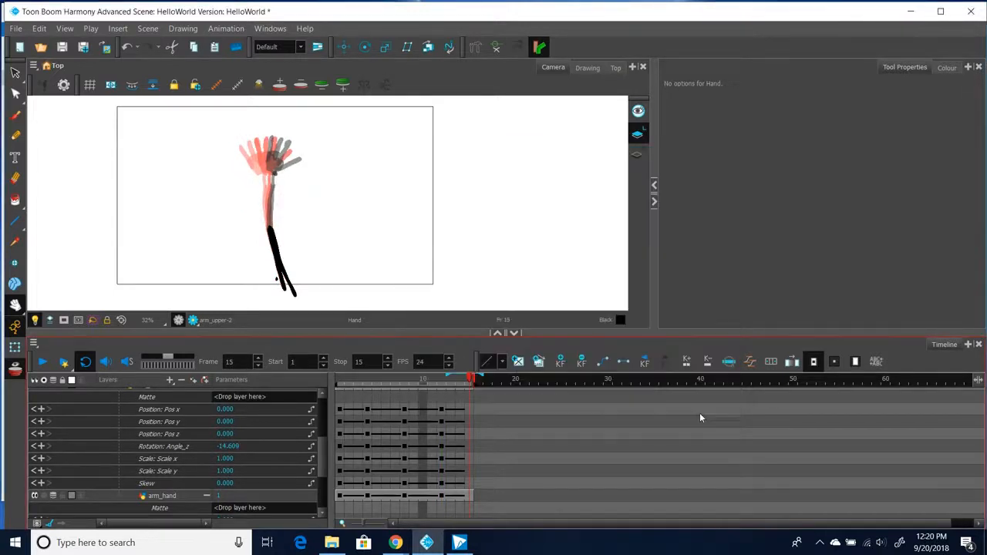
# Open arm_hand's Angle_z curve, raise its frame 4 keyframe to about -18, and ease the curve around frames 1 and 4.
pyautogui.scroll(-3, 315, 466)
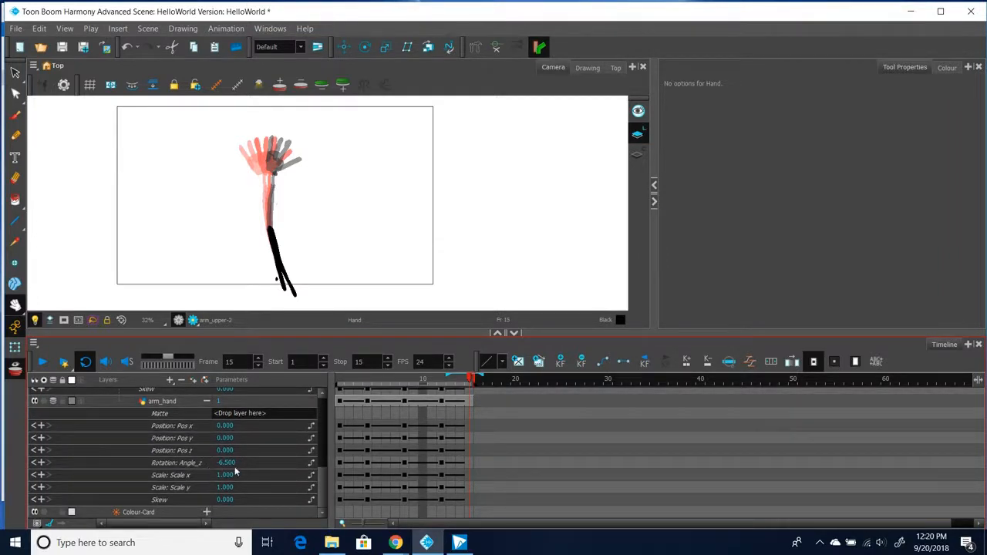
pyautogui.click(173, 463)
pyautogui.doubleClick(173, 463)
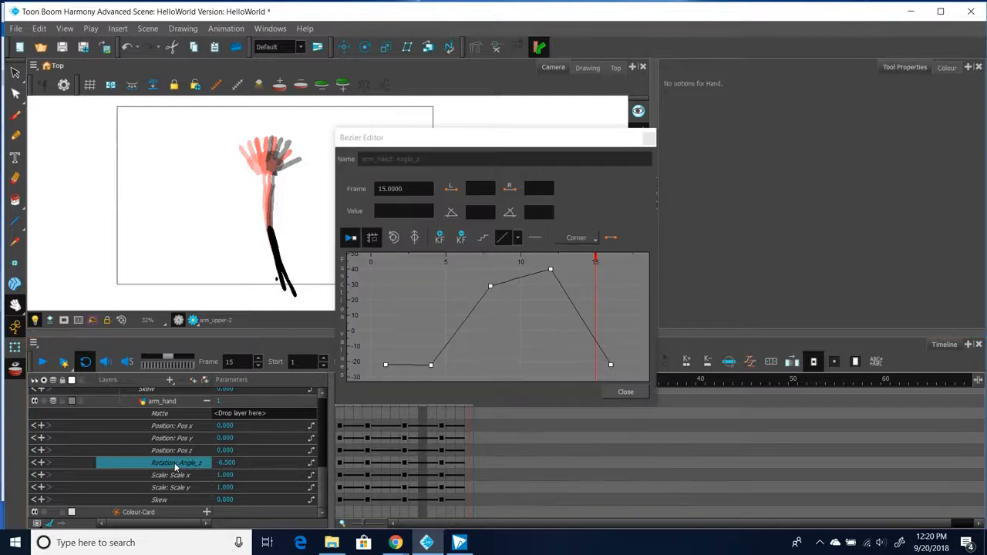
pyautogui.click(431, 365)
pyautogui.moveTo(432, 368); pyautogui.dragTo(431, 362)
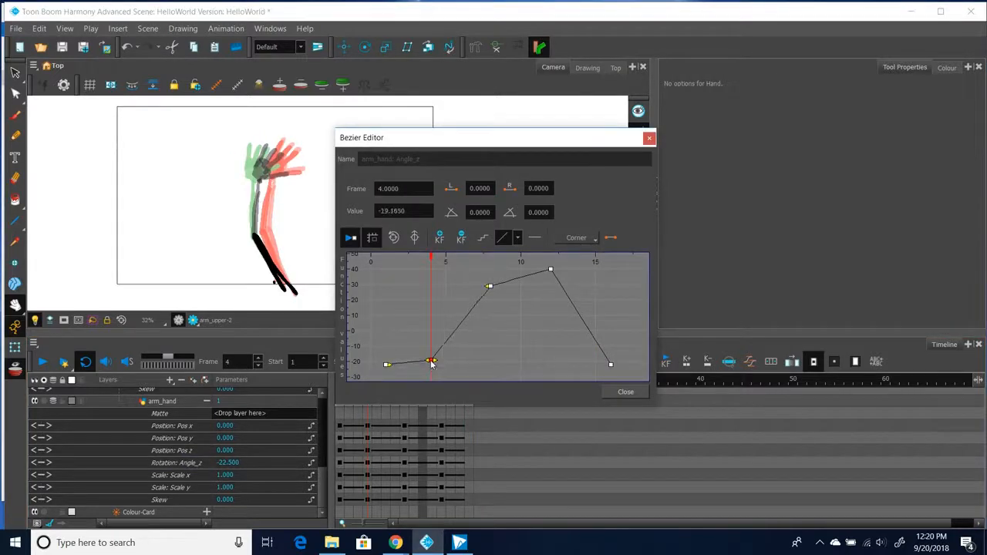
pyautogui.click(387, 366)
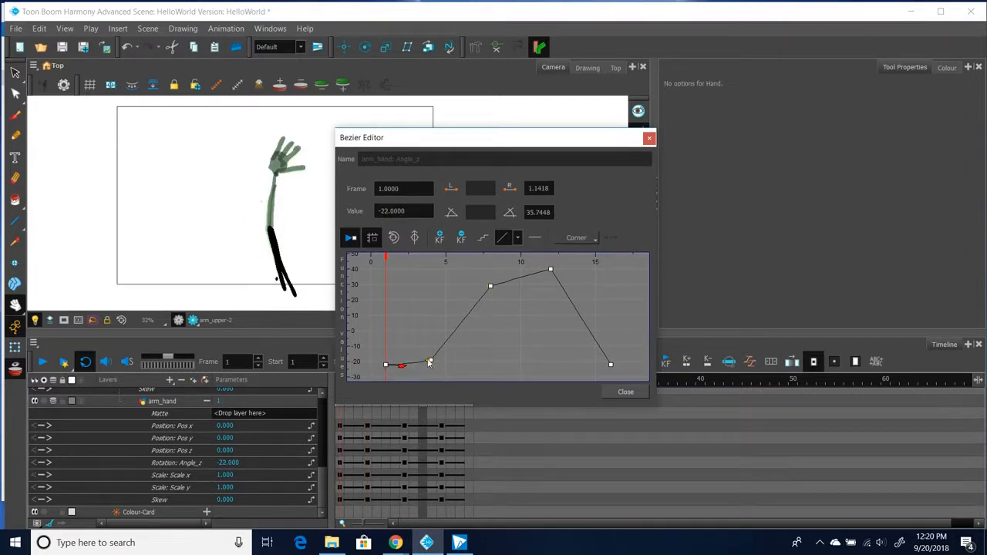
pyautogui.click(430, 362)
pyautogui.moveTo(436, 363)
pyautogui.mouseDown()
pyautogui.moveTo(449, 350)
pyautogui.moveTo(432, 359)
pyautogui.mouseUp()
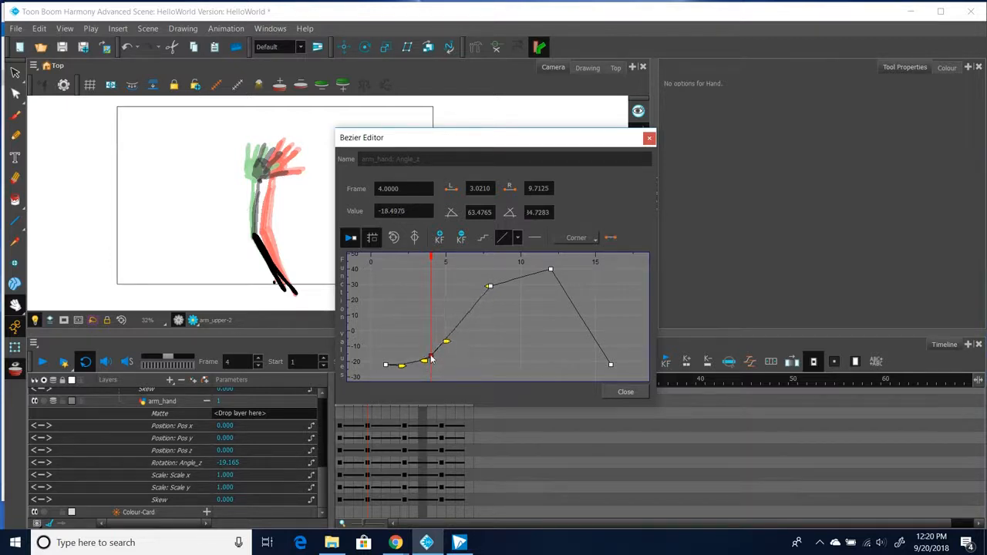
# Smooth arm_hand's Angle_z curve through the keyframes at frames 8, 12 and 16 with their Bezier handles and close the editor.
pyautogui.click(489, 286)
pyautogui.moveTo(485, 291); pyautogui.dragTo(475, 301)
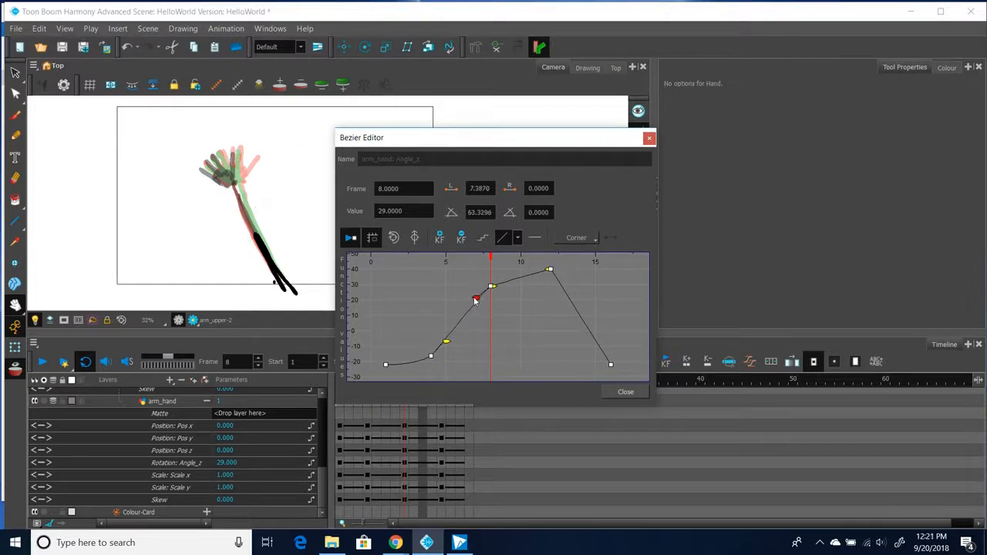
pyautogui.moveTo(495, 289); pyautogui.dragTo(571, 270)
pyautogui.click(548, 270)
pyautogui.moveTo(607, 368); pyautogui.dragTo(581, 369)
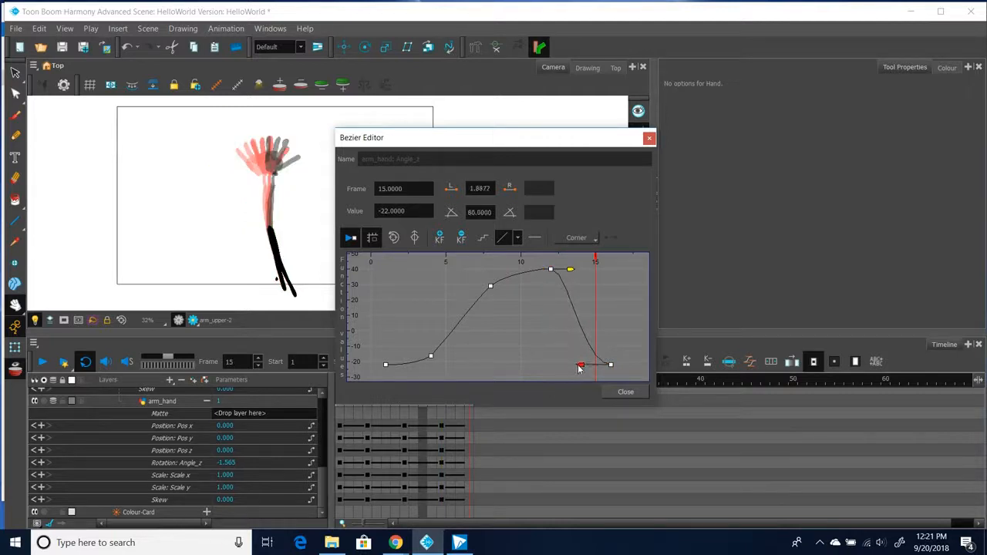
pyautogui.click(625, 392)
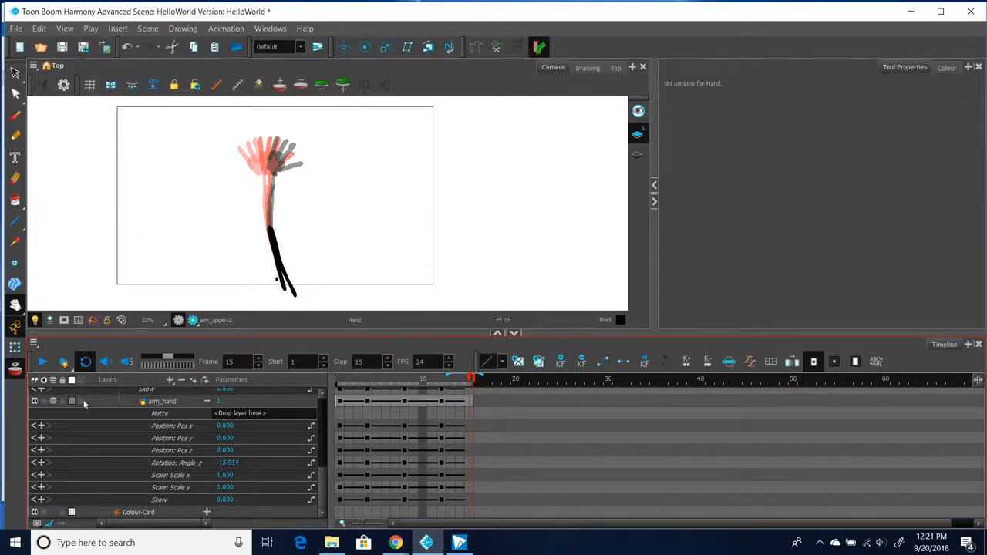
# Turn off onion skinning and play back the smoothed arm wave loop.
pyautogui.click(11, 369)
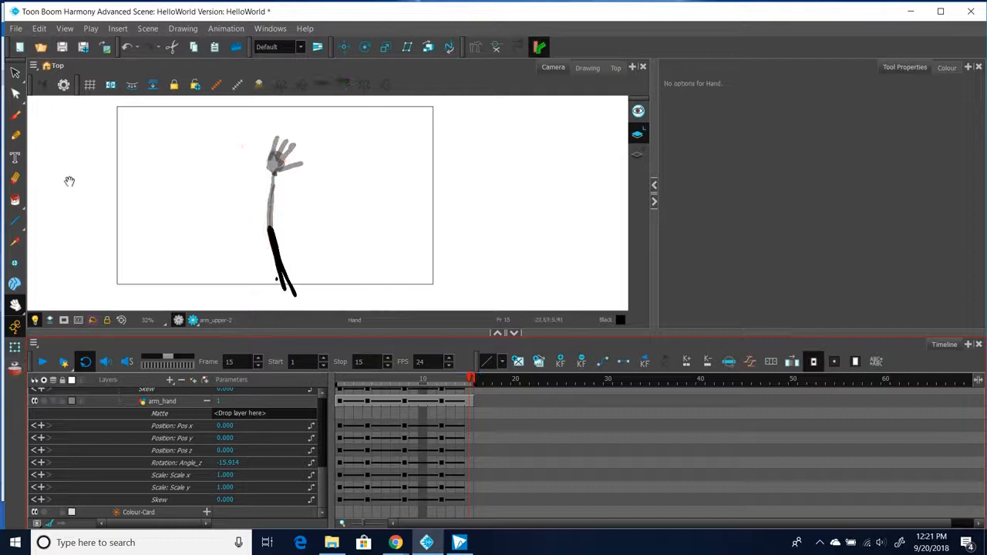
pyautogui.click(42, 363)
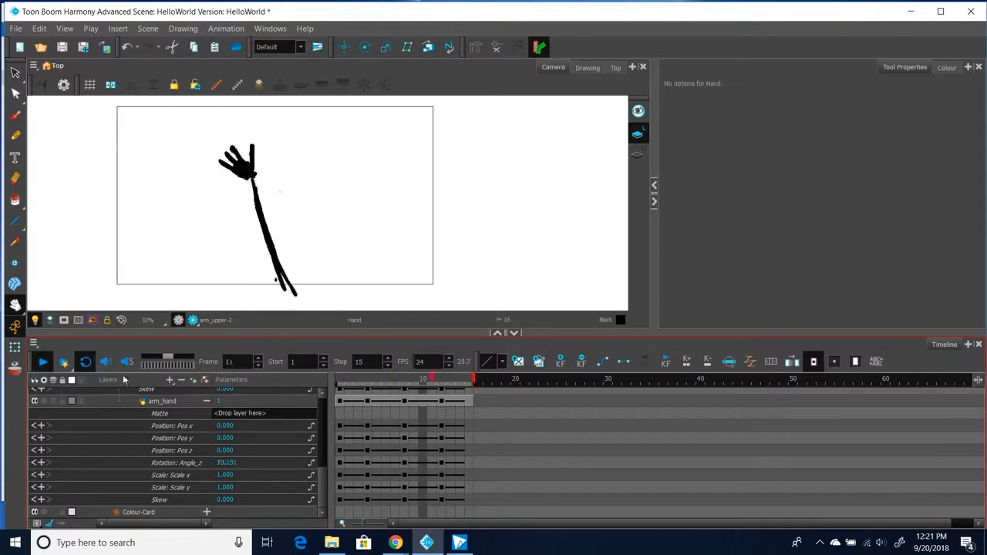
pyautogui.click(43, 362)
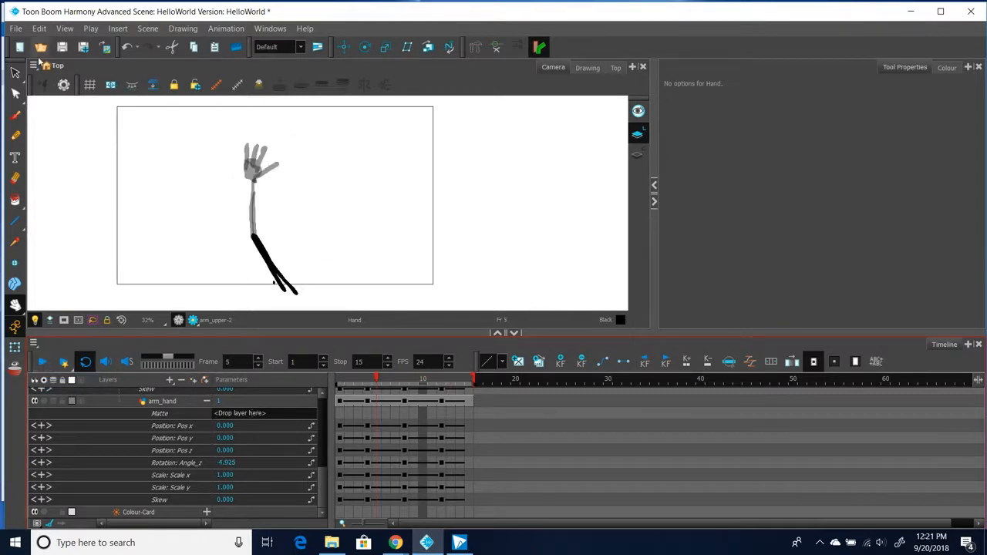
# Save the HelloWorld scene.
pyautogui.click(15, 28)
pyautogui.click(29, 99)
# Go to frame 8 and set arm_upper's Pos x there to -0.6.
pyautogui.scroll(5, 309, 462)
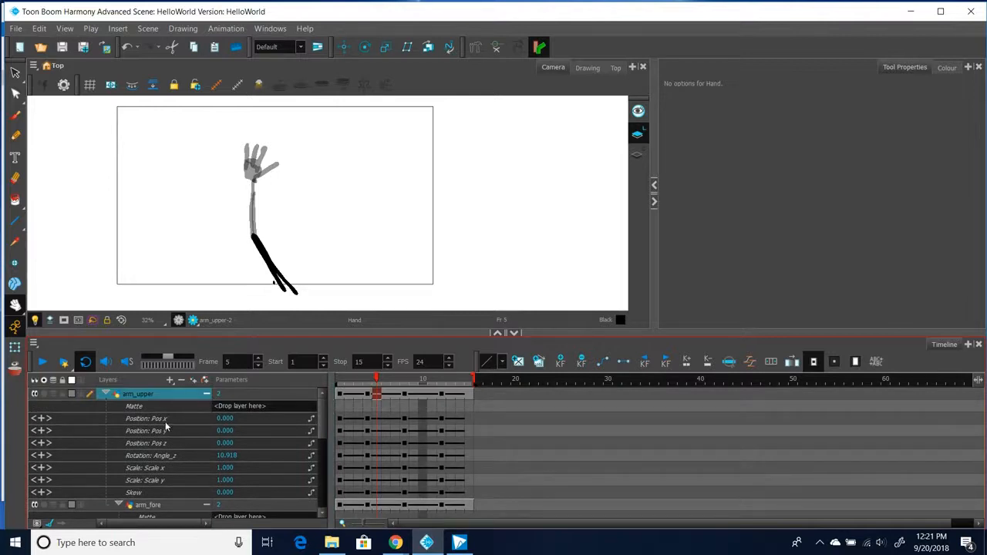
pyautogui.click(344, 384)
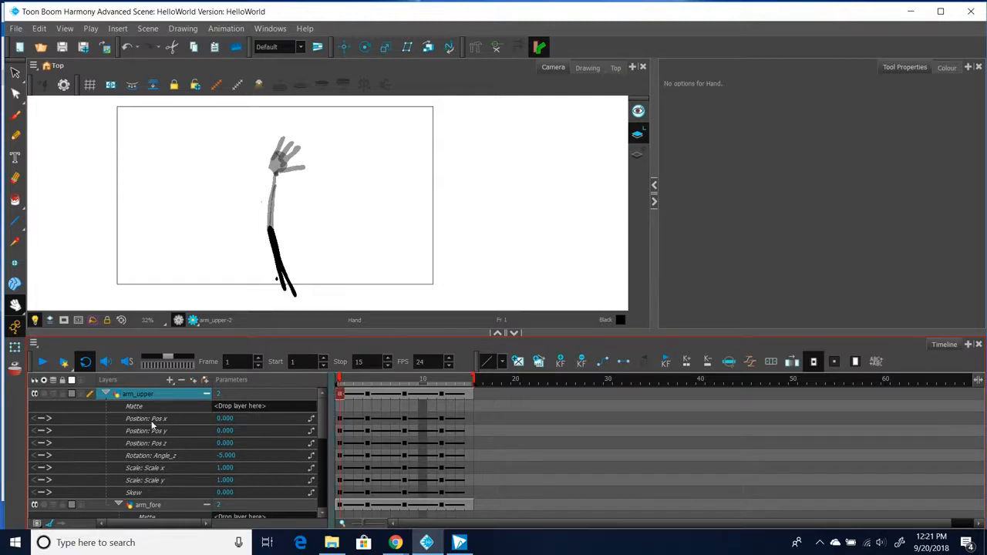
pyautogui.moveTo(338, 381); pyautogui.dragTo(402, 382)
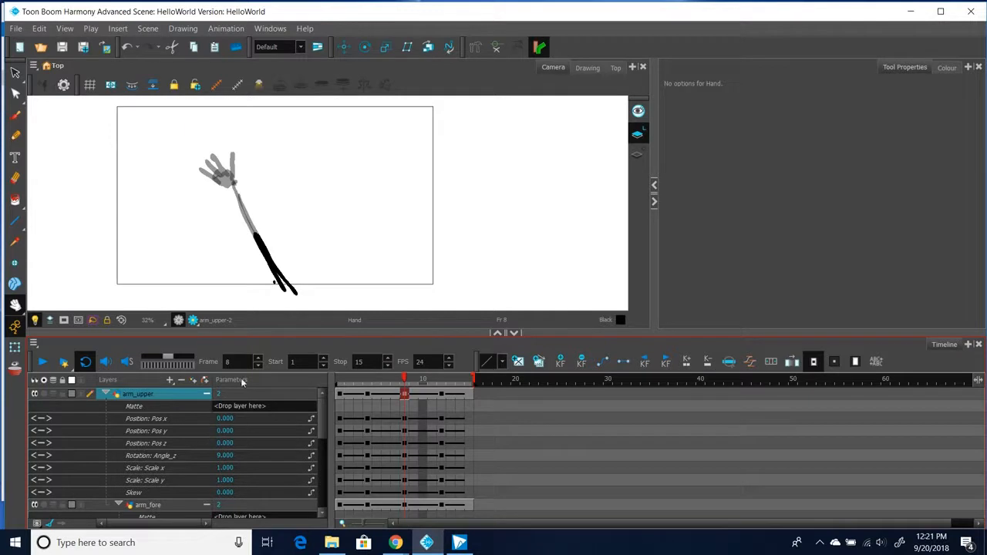
pyautogui.click(225, 419)
pyautogui.write('-0.6')
pyautogui.press('Return')
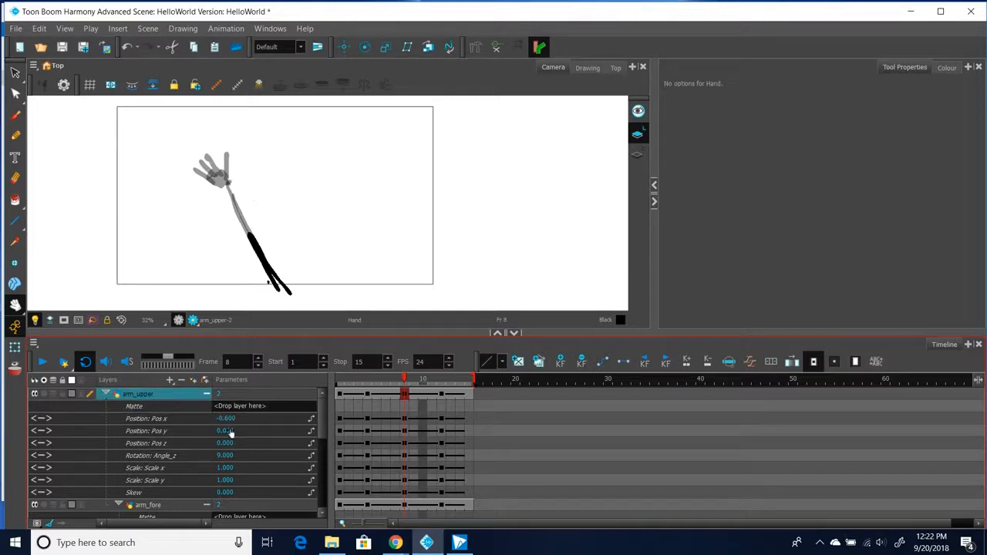
# Adjust arm_upper's position at frame 8 so that Pos x and Pos y are both -0.4.
pyautogui.click(227, 432)
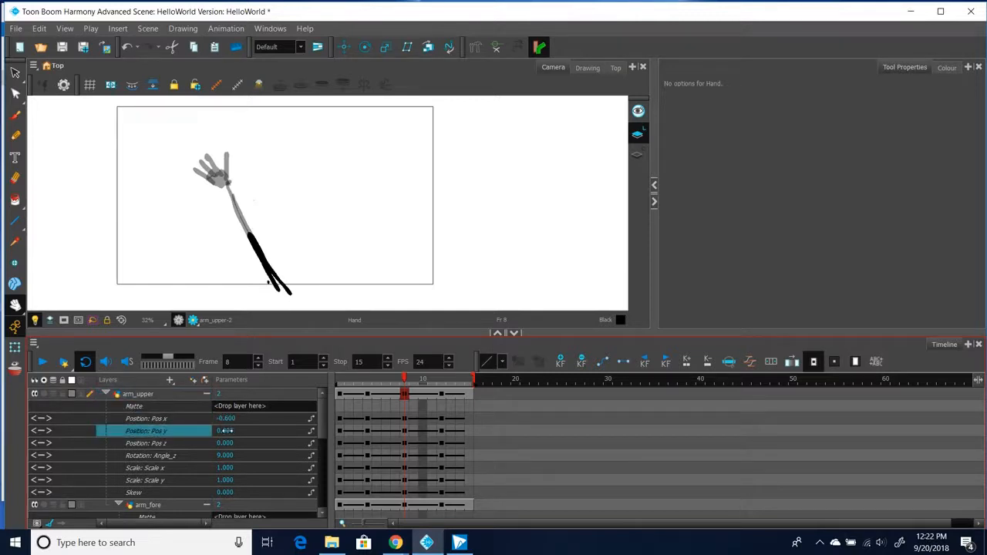
pyautogui.moveTo(224, 431); pyautogui.dragTo(224, 431)
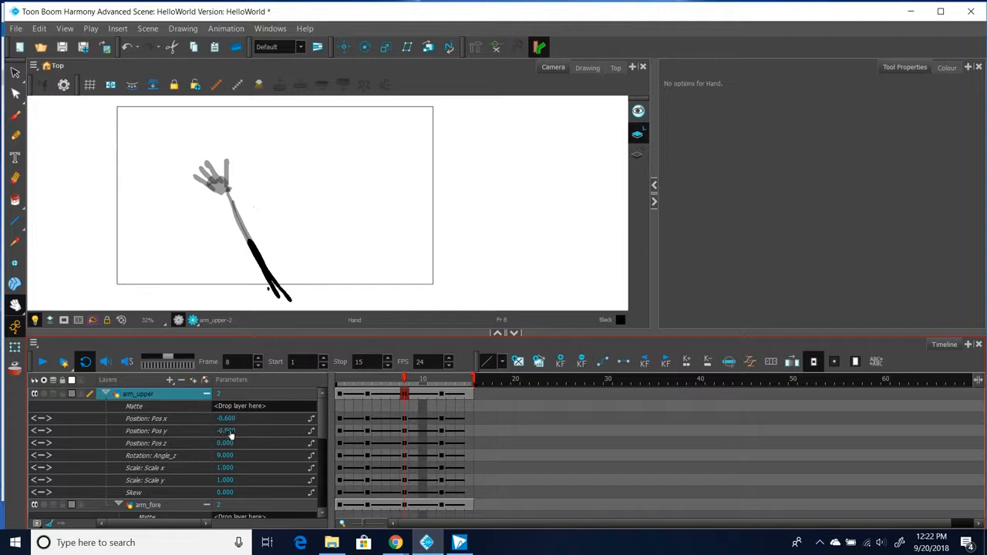
pyautogui.click(232, 432)
pyautogui.click(230, 433)
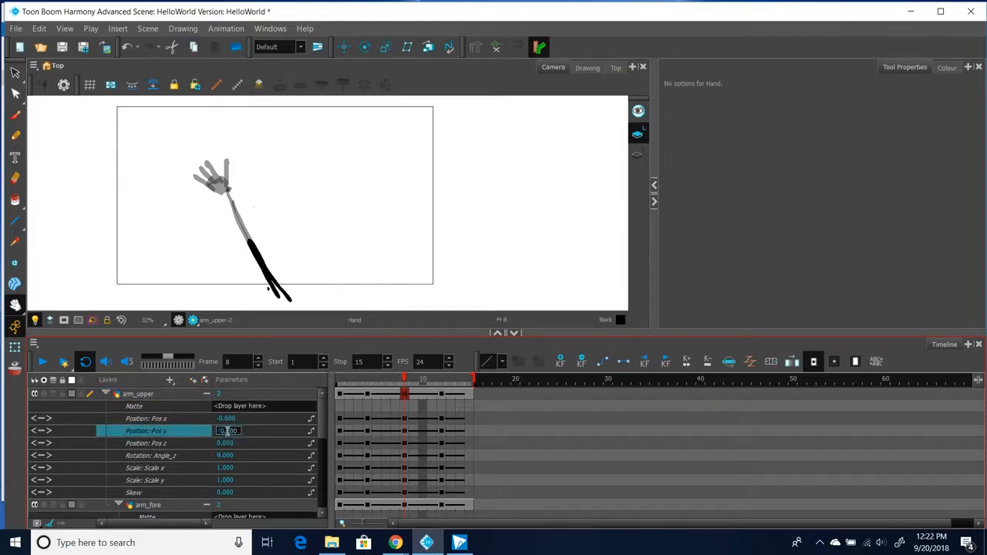
pyautogui.write('4')
pyautogui.click(227, 420)
pyautogui.click(229, 421)
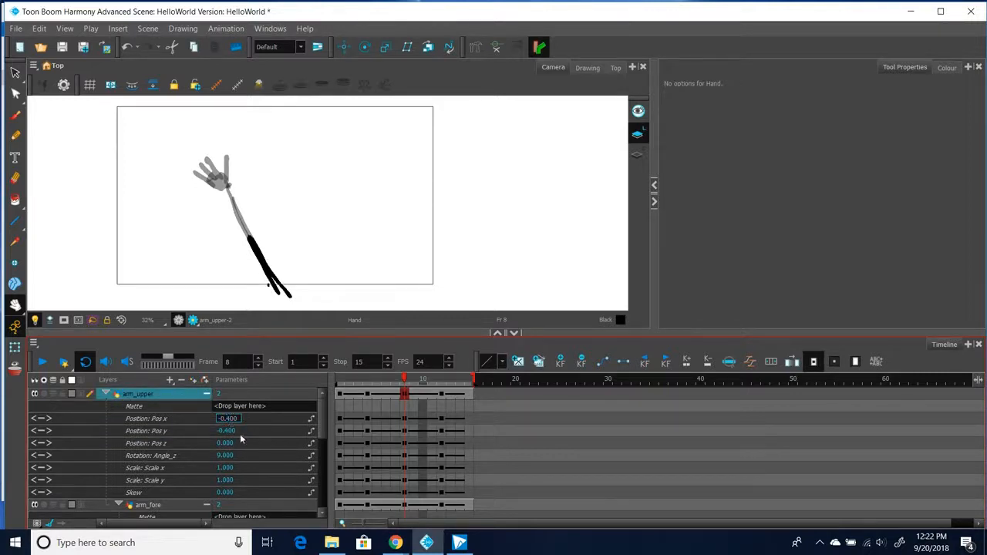
pyautogui.press('Return')
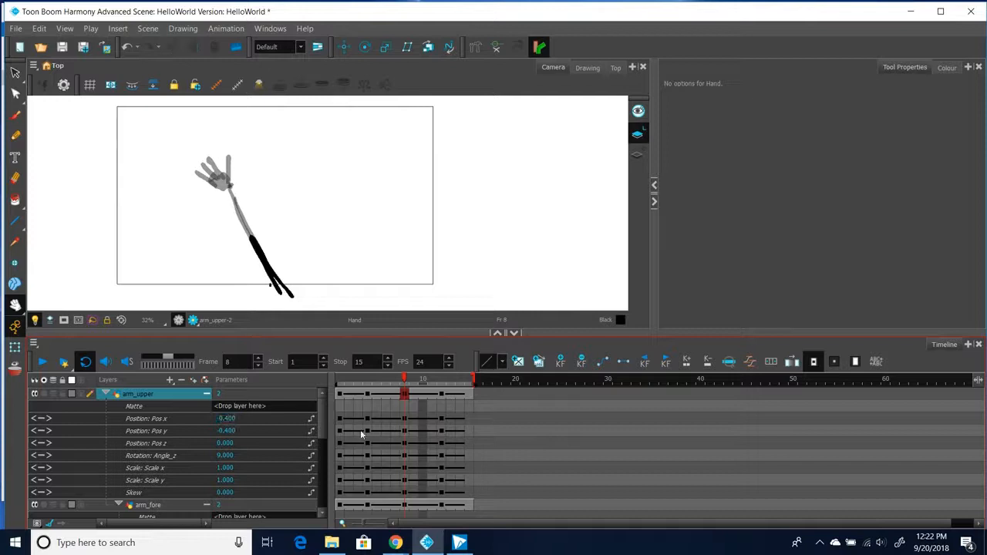
# Delete arm_upper's Pos x, Pos y and Pos z keyframes at frames 4 and 12.
pyautogui.click(149, 421)
pyautogui.moveTo(364, 411); pyautogui.dragTo(371, 441)
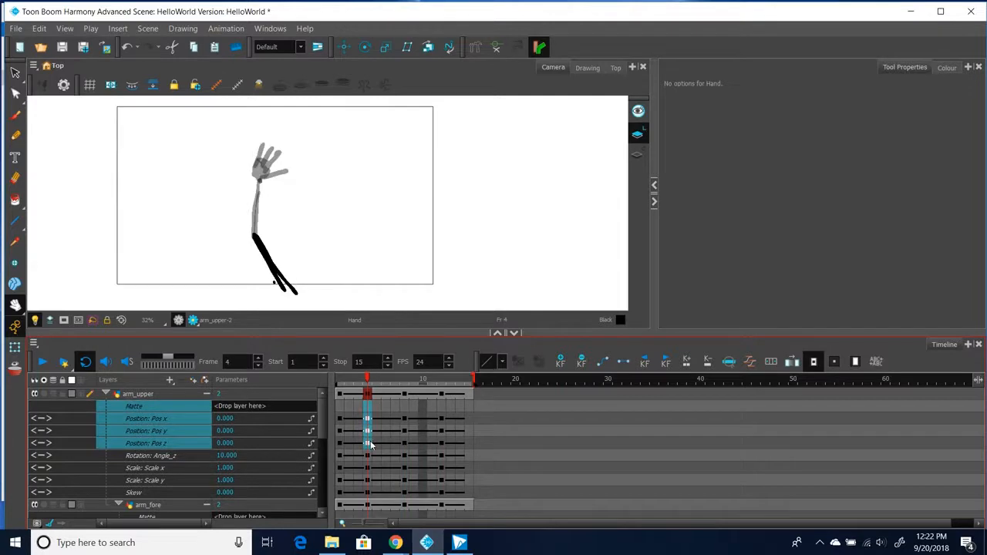
pyautogui.press('Delete')
pyautogui.moveTo(442, 419); pyautogui.dragTo(442, 444)
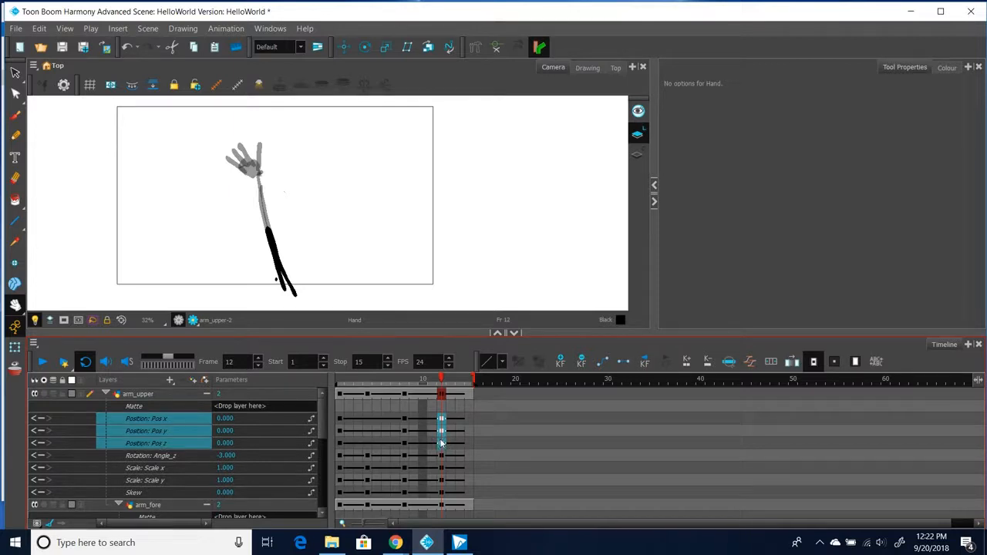
pyautogui.press('Delete')
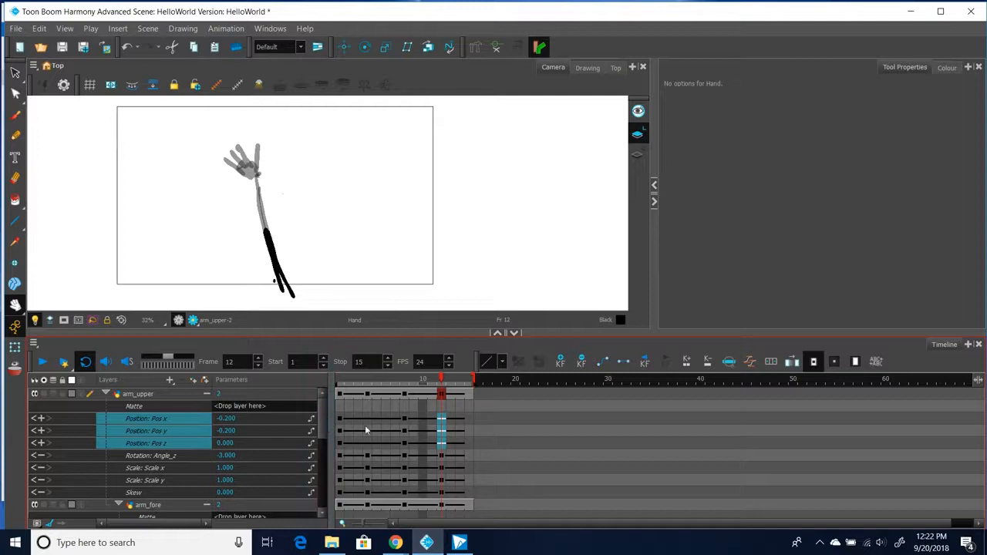
# Smooth arm_upper's Pos x curve with the Bezier handles of its keyframes at frames 1, 8 and 16 and close the editor.
pyautogui.doubleClick(164, 419)
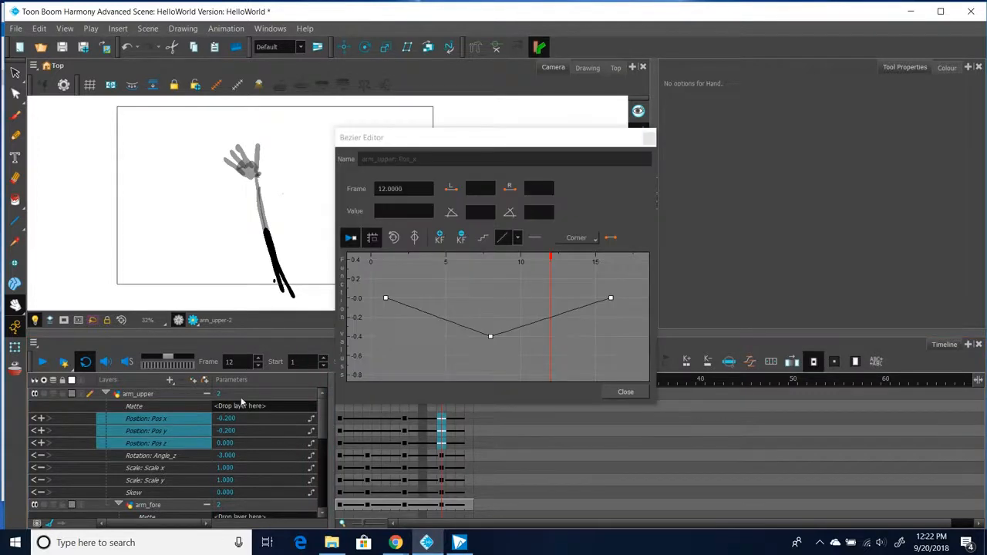
pyautogui.click(386, 299)
pyautogui.moveTo(405, 301); pyautogui.dragTo(420, 303)
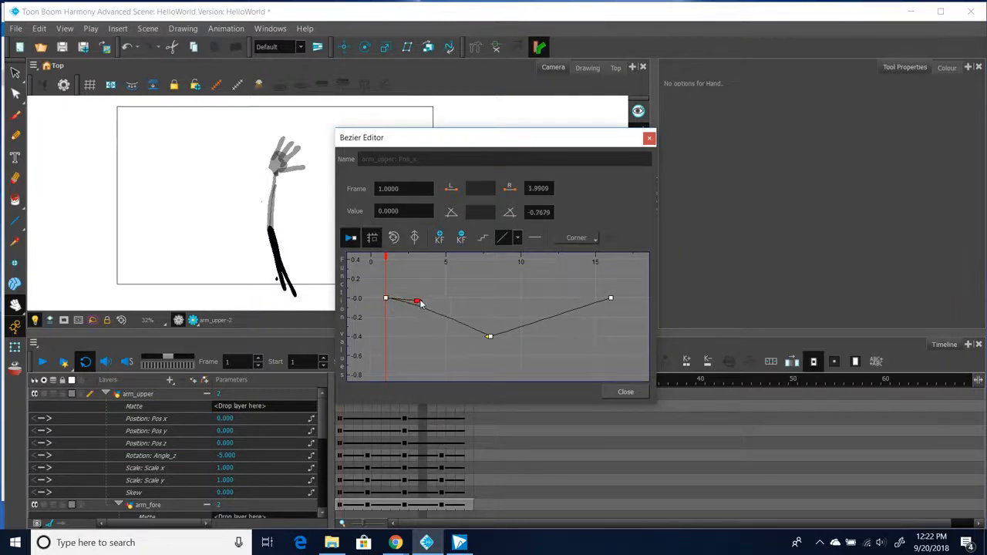
pyautogui.click(490, 337)
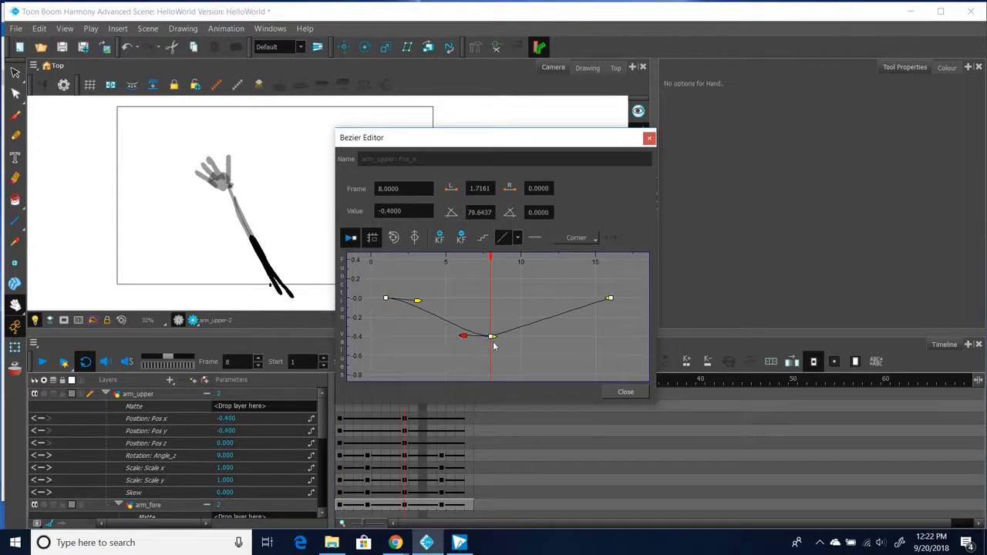
pyautogui.moveTo(493, 337); pyautogui.dragTo(520, 338)
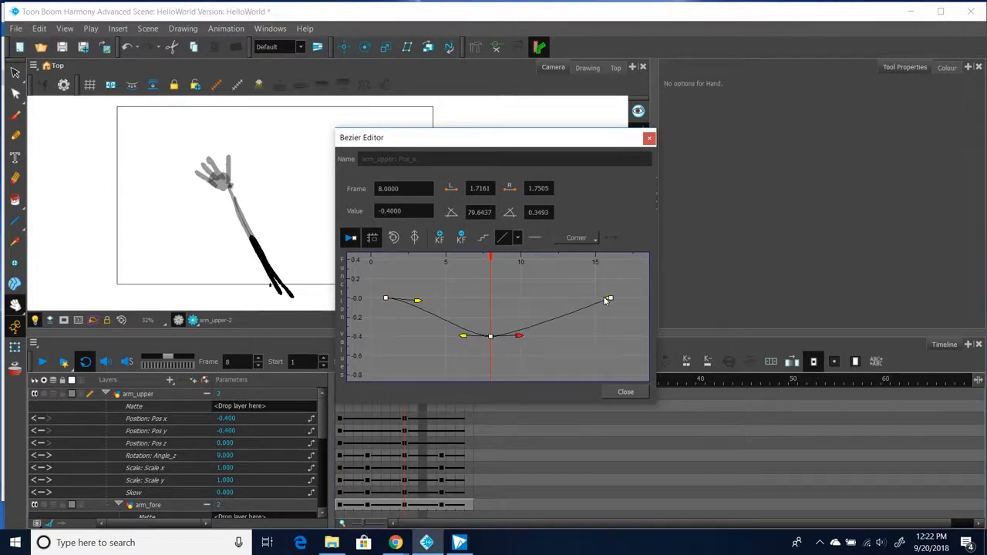
pyautogui.moveTo(608, 300); pyautogui.dragTo(571, 301)
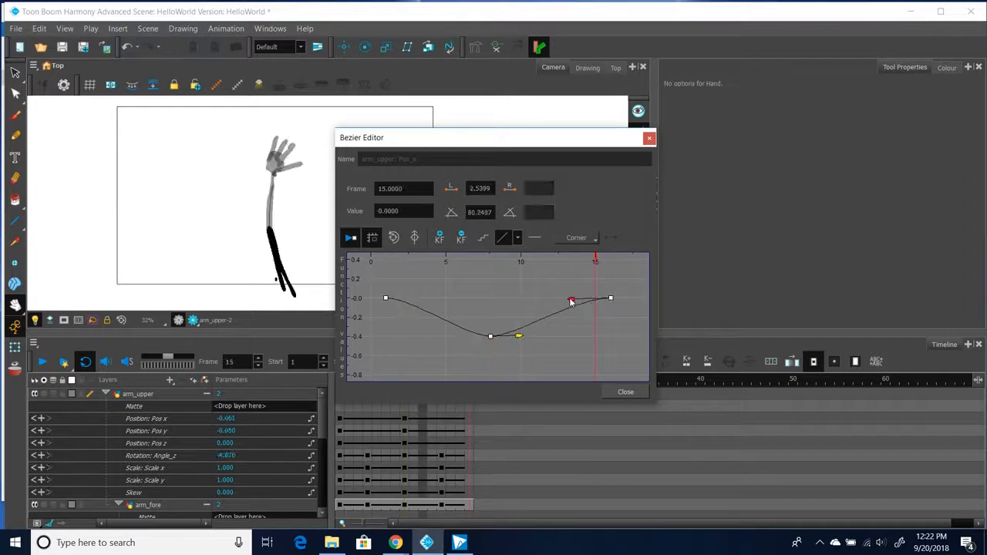
pyautogui.click(624, 392)
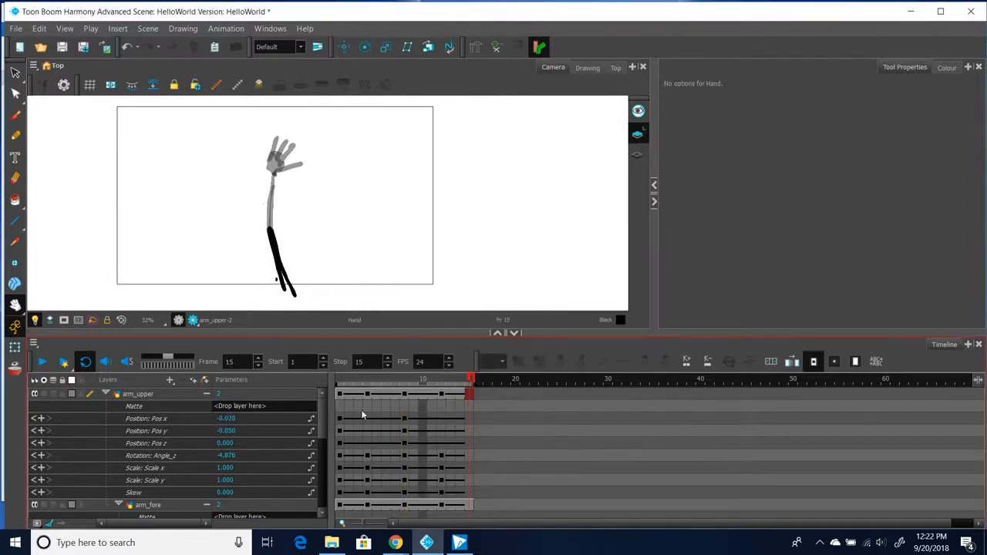
# Smooth arm_upper's Pos y curve with the Bezier handles of its keyframes at frames 1, 8 and 16 and close the editor.
pyautogui.doubleClick(156, 430)
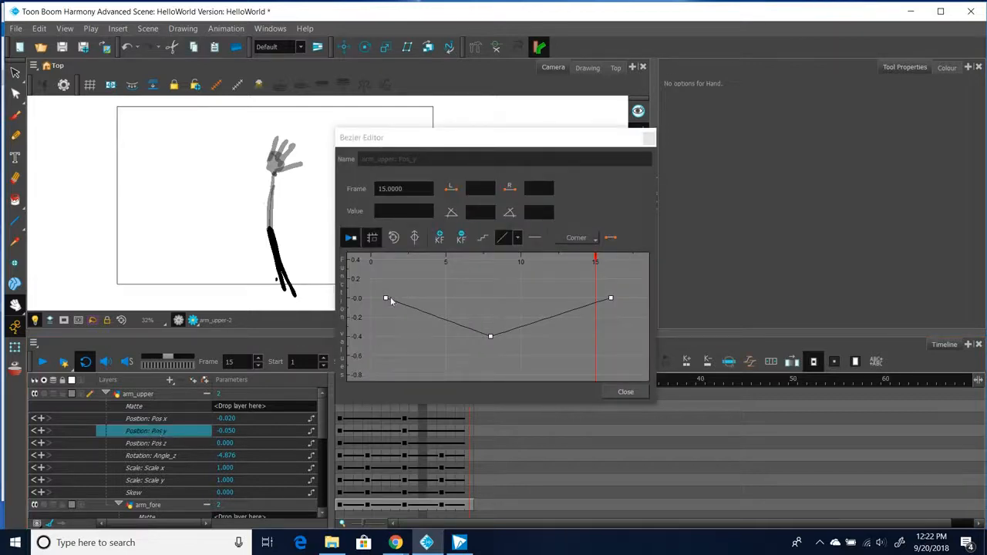
pyautogui.click(388, 298)
pyautogui.moveTo(391, 301); pyautogui.dragTo(417, 305)
pyautogui.moveTo(488, 338); pyautogui.dragTo(517, 337)
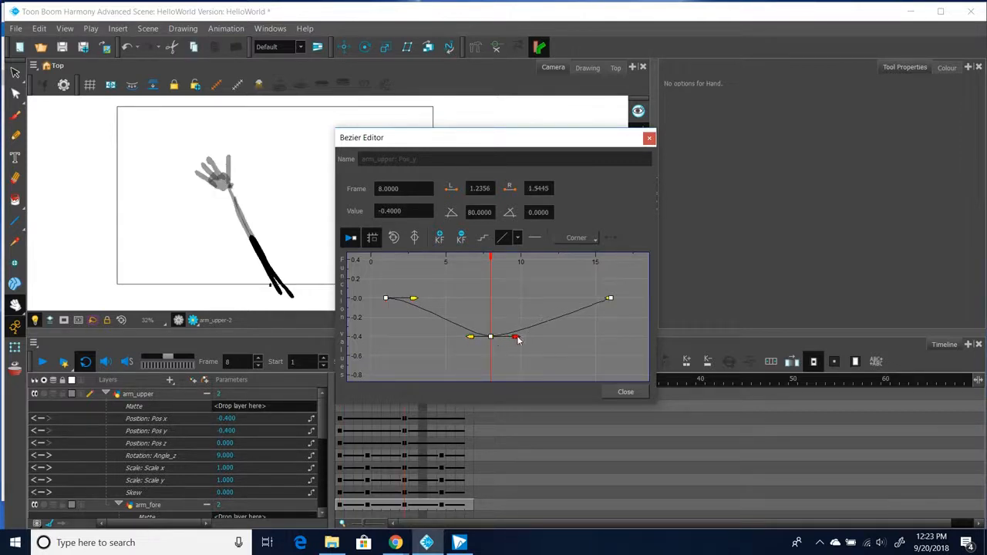
pyautogui.click(609, 298)
pyautogui.moveTo(609, 298); pyautogui.dragTo(578, 302)
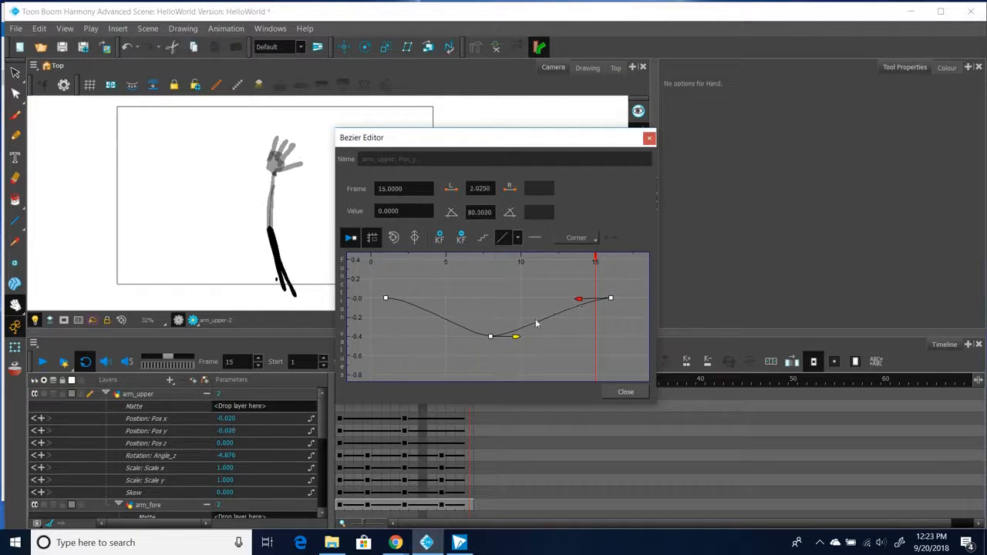
pyautogui.click(649, 139)
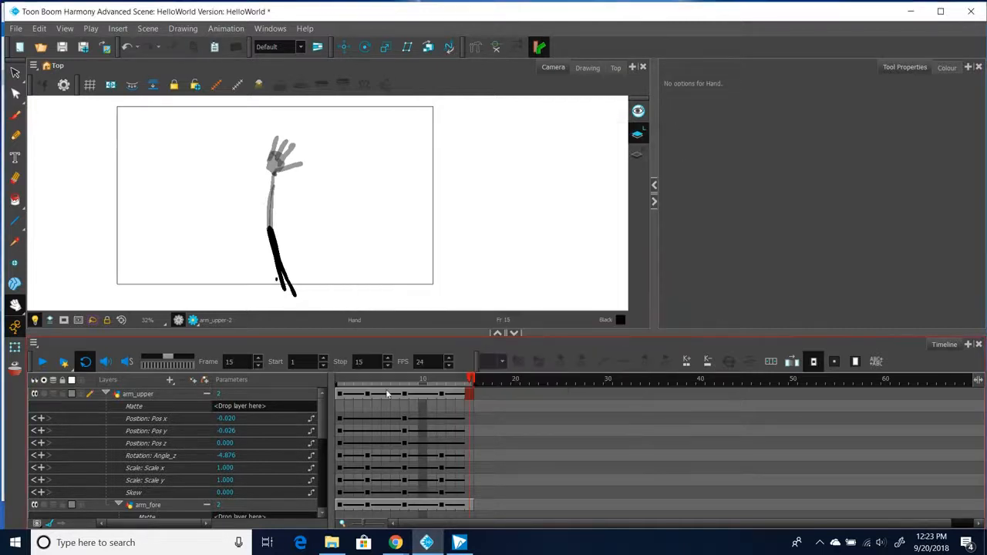
# Check arm_upper's Pos z curve in the Bezier Editor and close it.
pyautogui.doubleClick(139, 446)
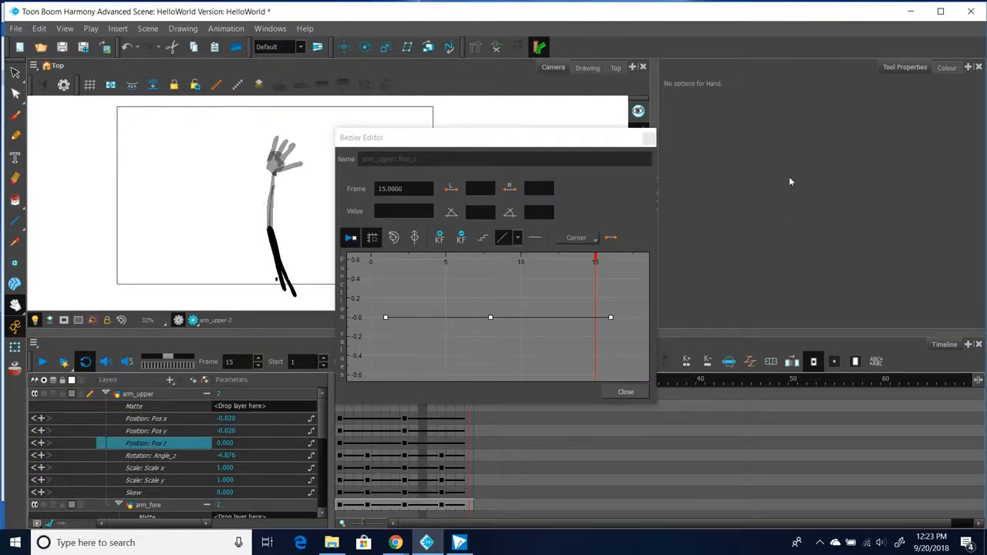
pyautogui.click(626, 392)
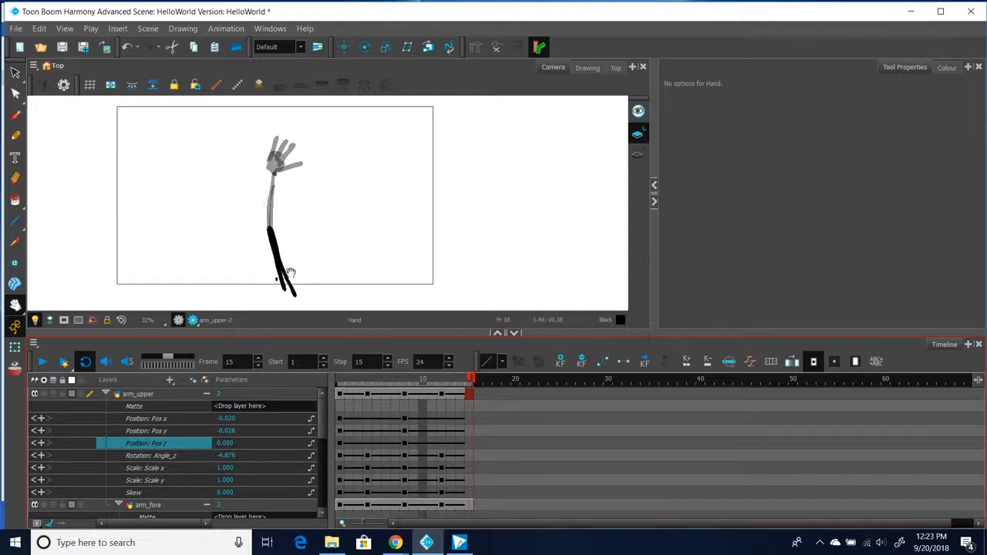
# Play back the arm wave with the shoulder movement and turn off looped playback.
pyautogui.click(42, 362)
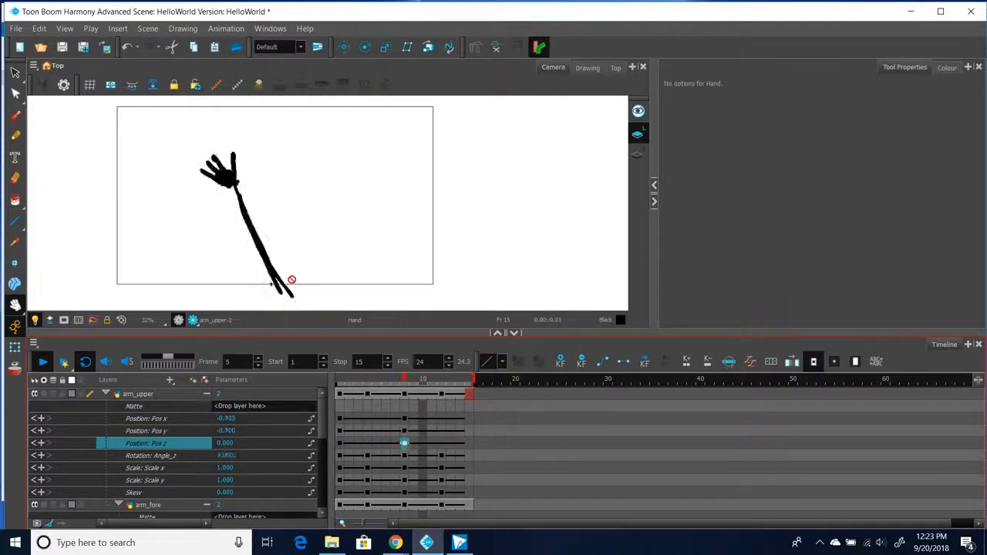
pyautogui.click(86, 364)
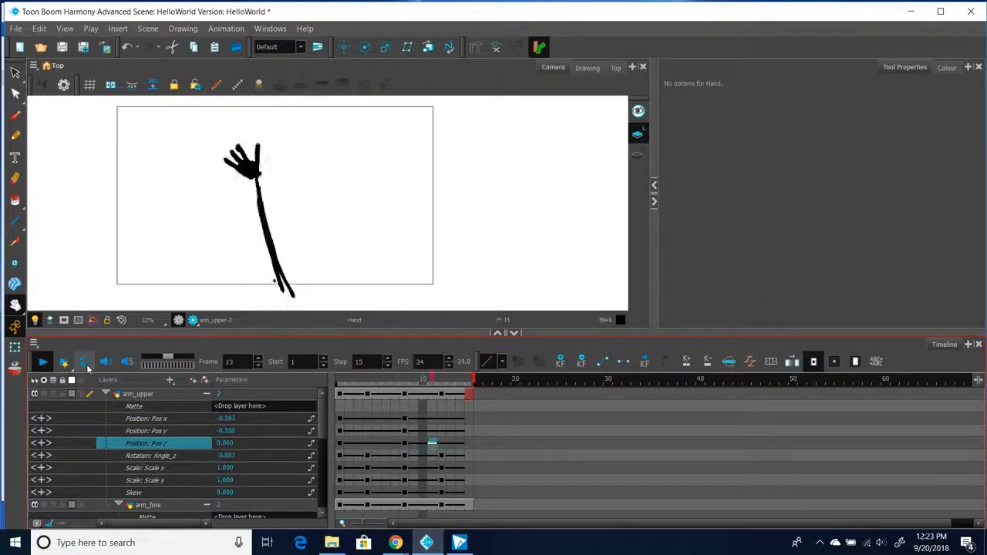